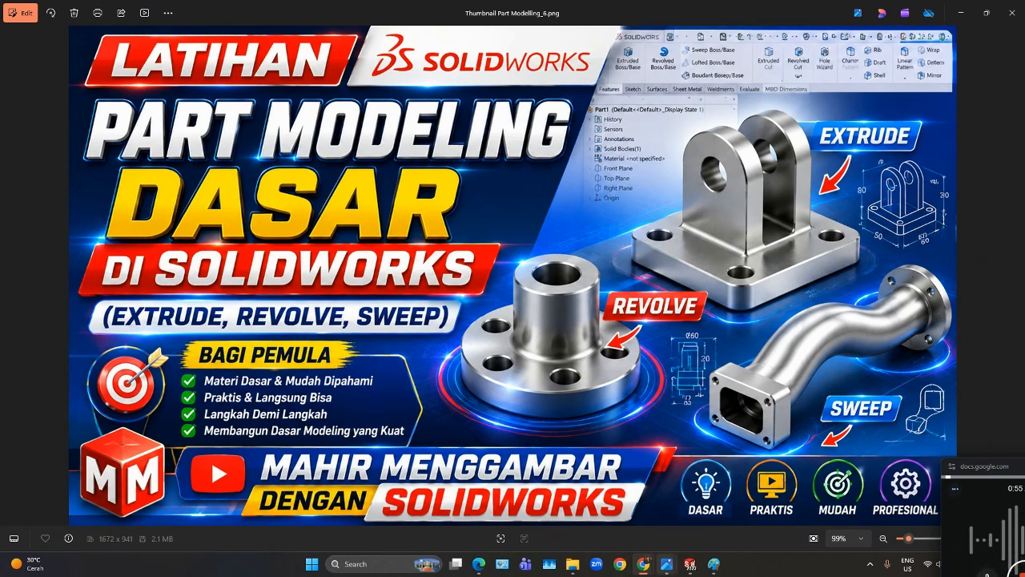
Switch to the SOLIDWORKS group window and examine the slot assembly from front and back along with its SLOT GIGI drawing.
mouse_move(699, 567)
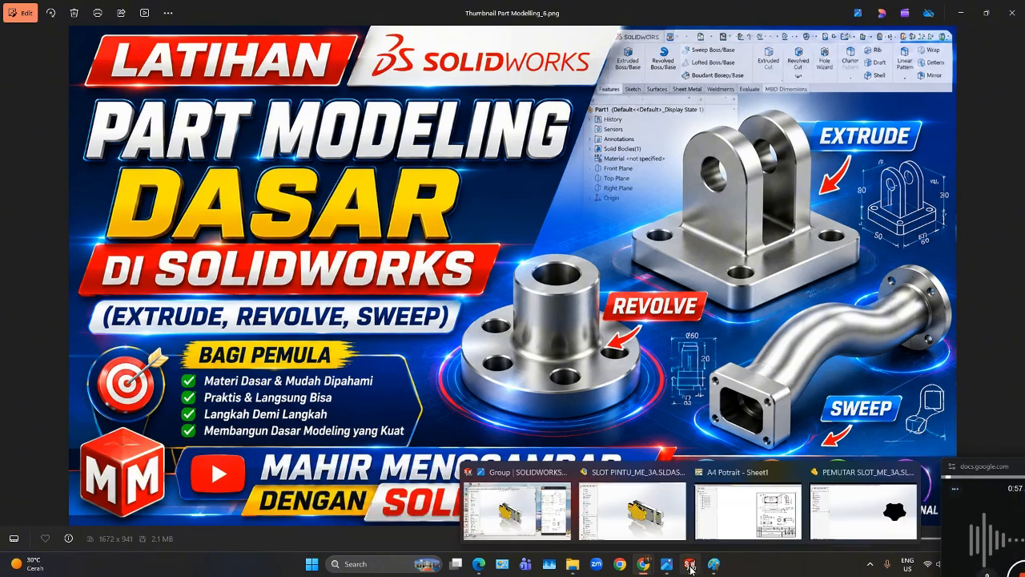
left_click(536, 533)
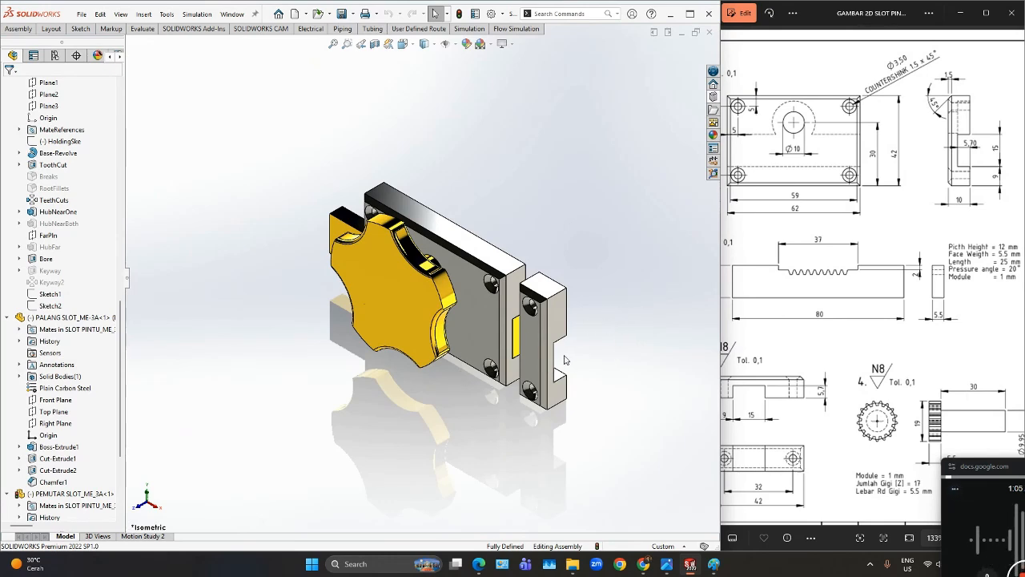
mouse_move(589, 358)
middle_mouse_down()
mouse_move(521, 359)
mouse_move(432, 400)
mouse_move(549, 384)
mouse_move(606, 350)
mouse_move(621, 353)
mouse_move(574, 374)
mouse_move(593, 374)
middle_mouse_up()
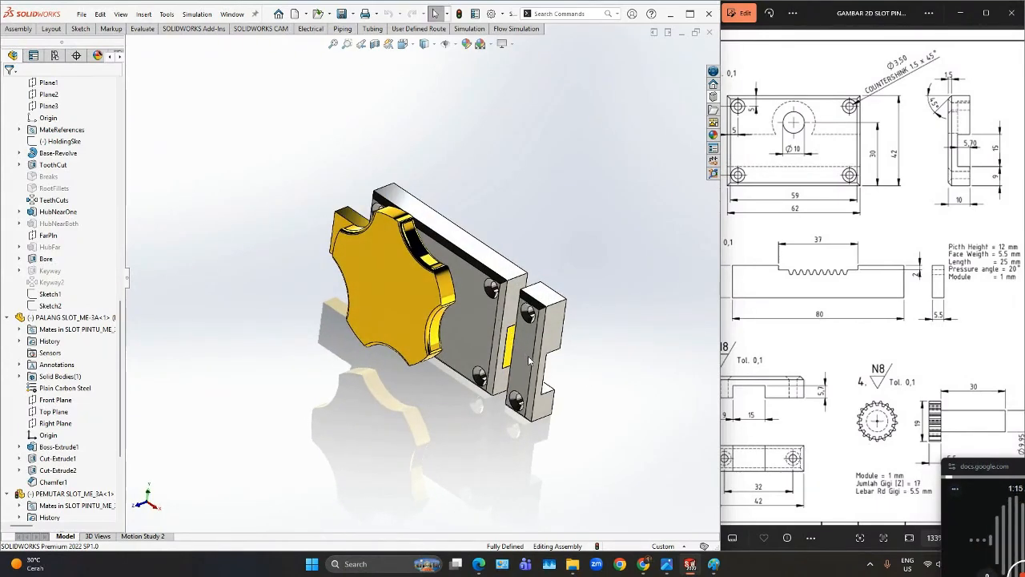
middle_click_drag(597, 353, 503, 394)
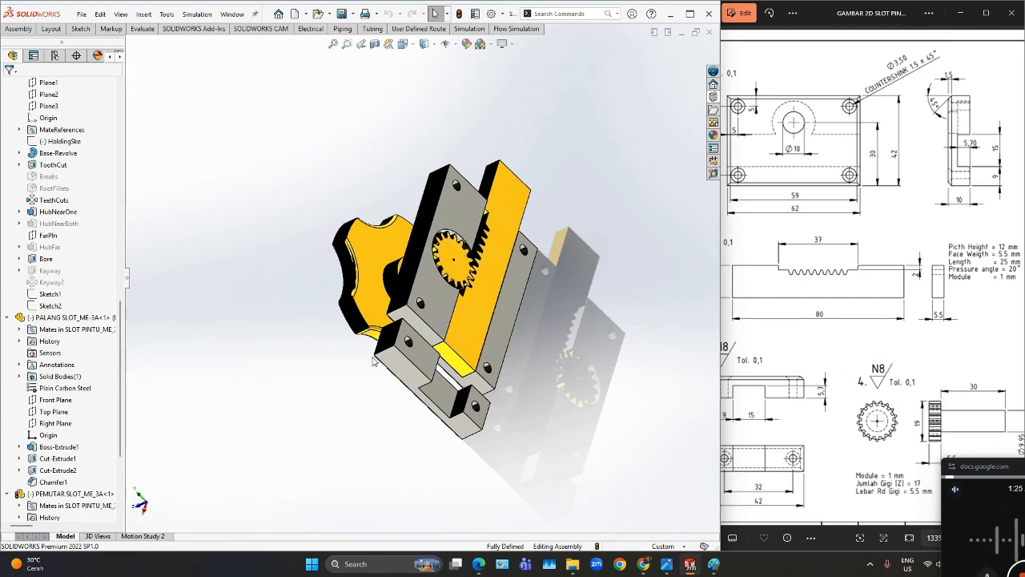
middle_click_drag(377, 358, 485, 299)
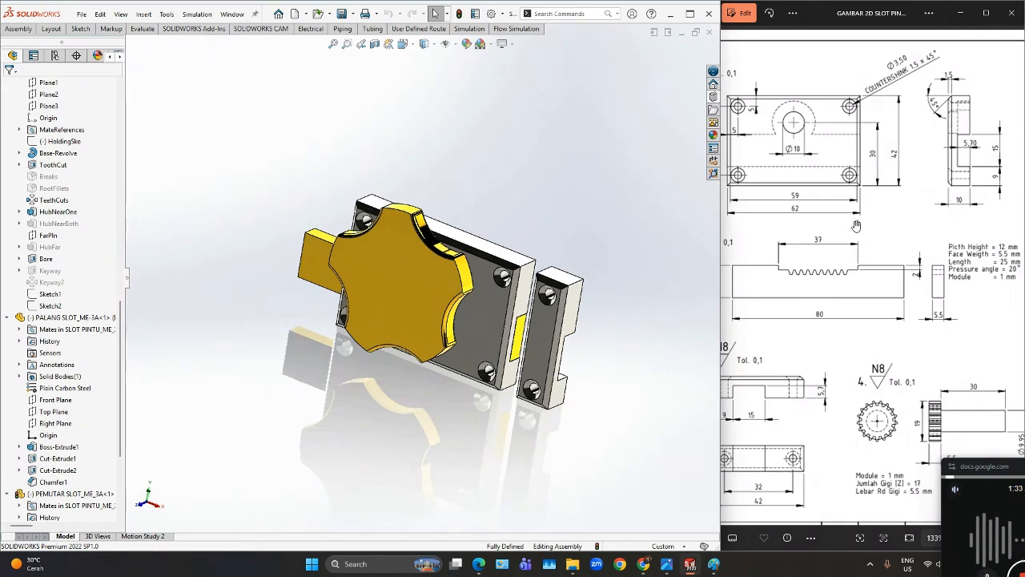
scroll(837, 218, "down", 3, "ctrl")
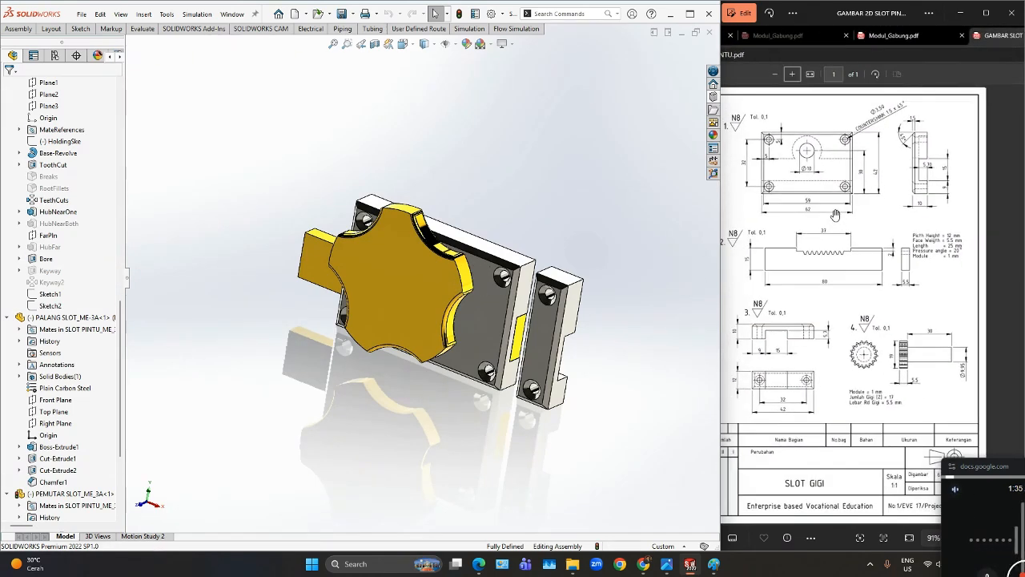
scroll(837, 218, "up", 1, "ctrl")
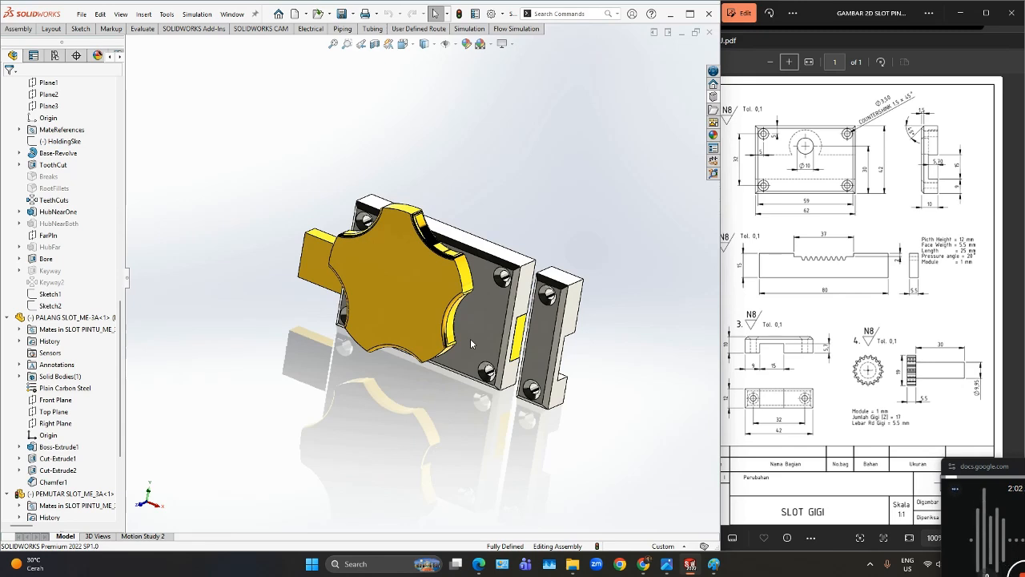
Create a new part document.
left_click(306, 15)
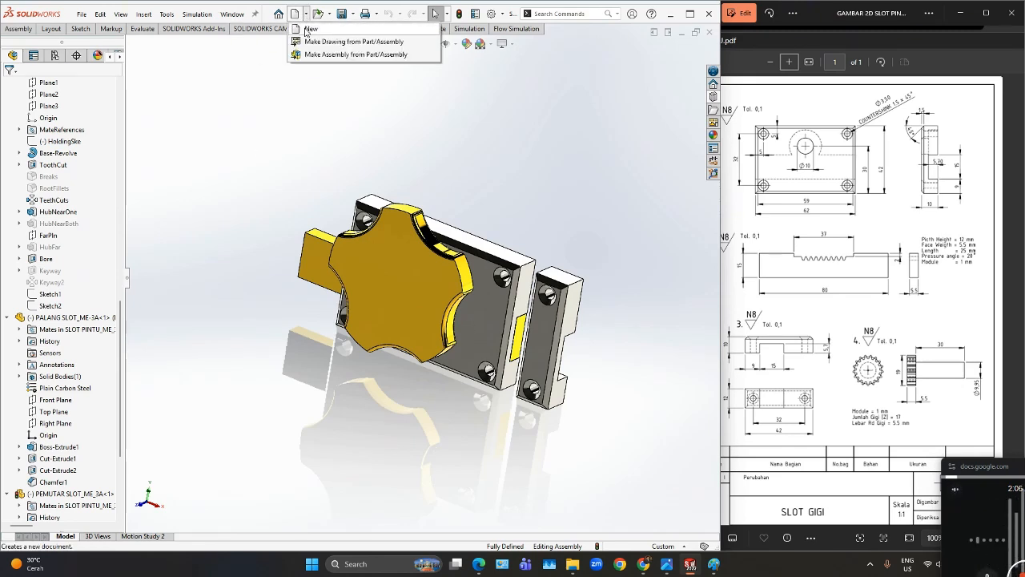
left_click(309, 30)
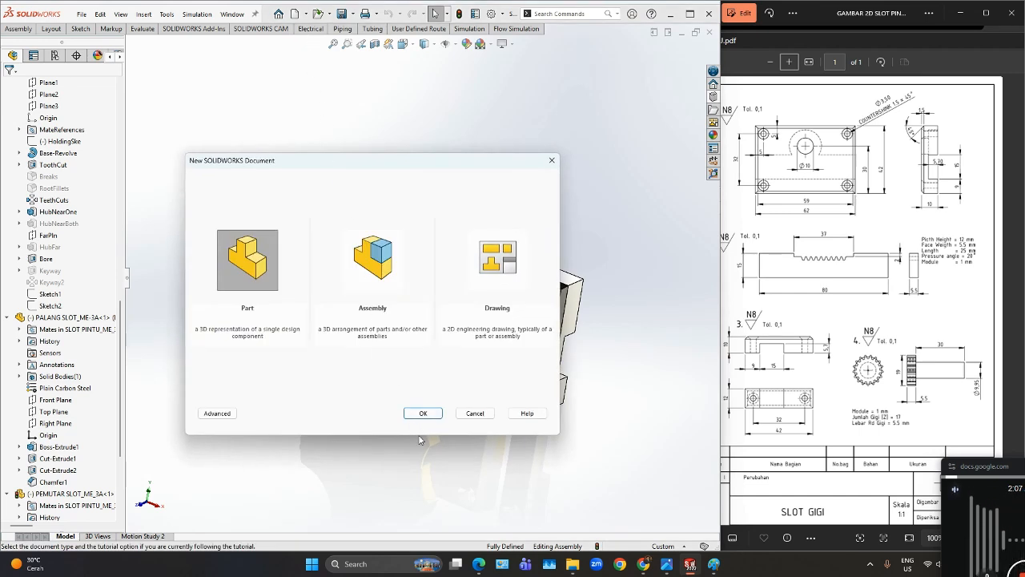
left_click(423, 413)
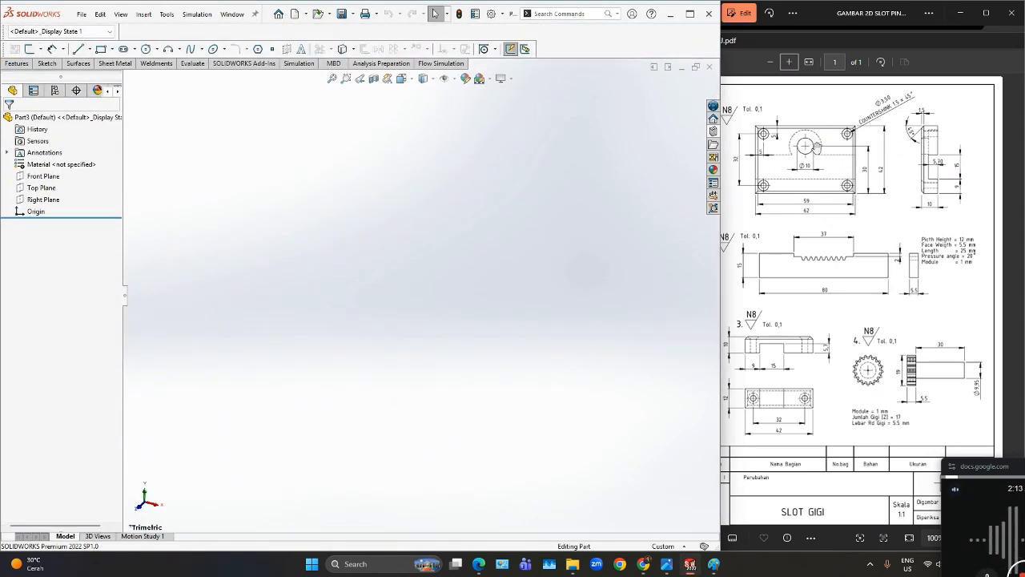
Start a sketch on the Front Plane and draw a center rectangle about 190 by 117 mm from the origin.
scroll(798, 195, "up", 1, "ctrl")
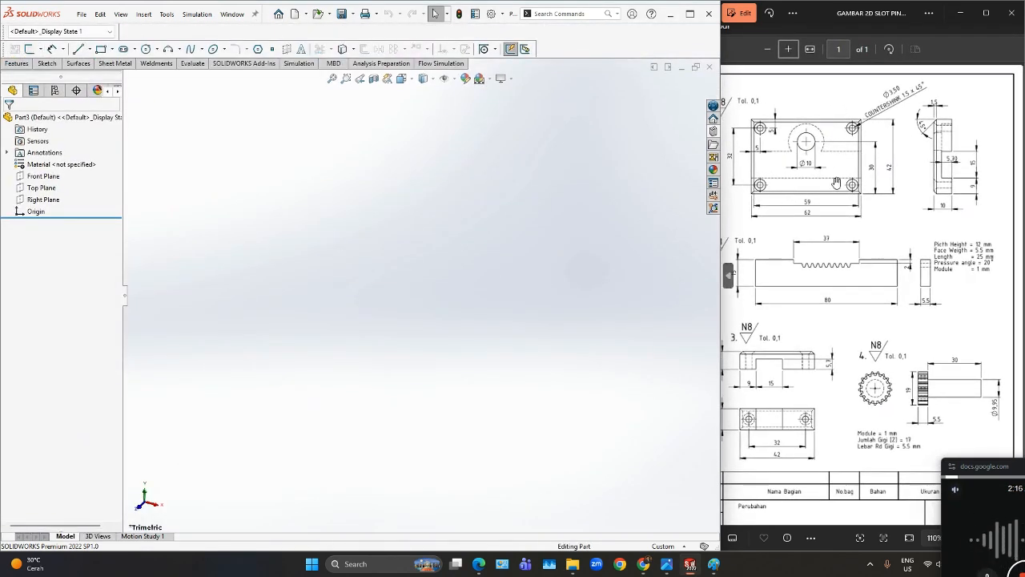
right_click(38, 179)
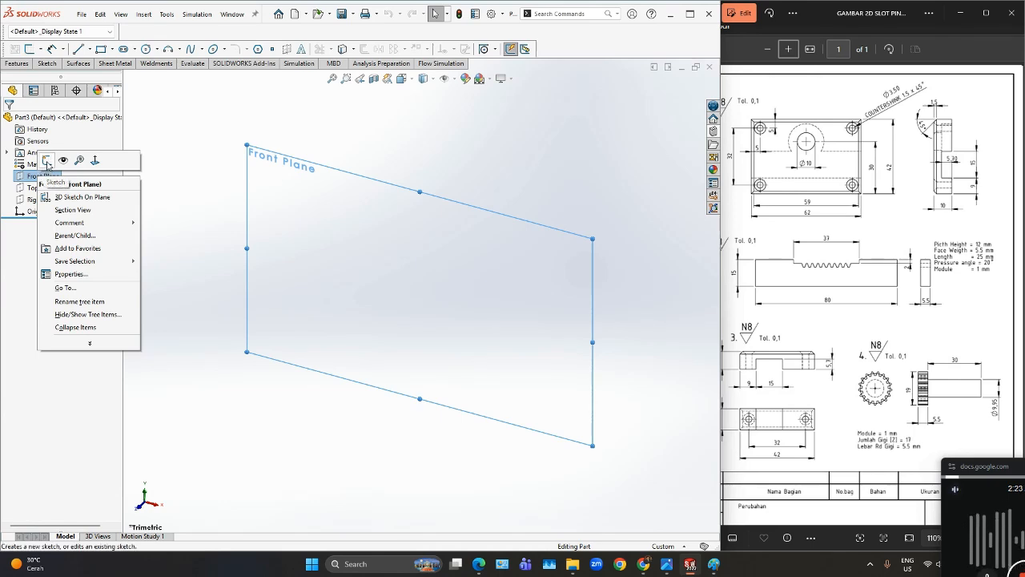
left_click(47, 163)
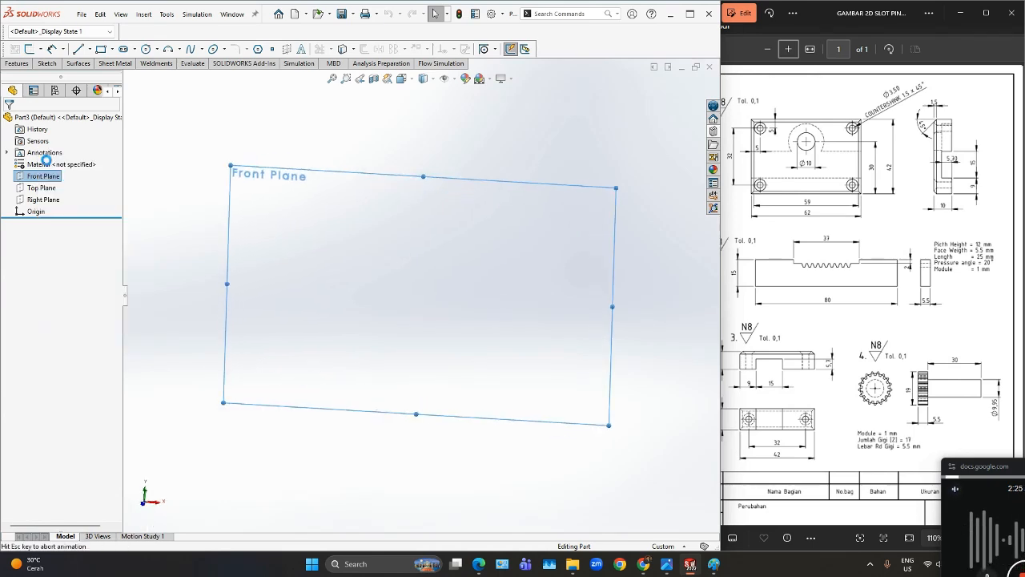
left_click(111, 49)
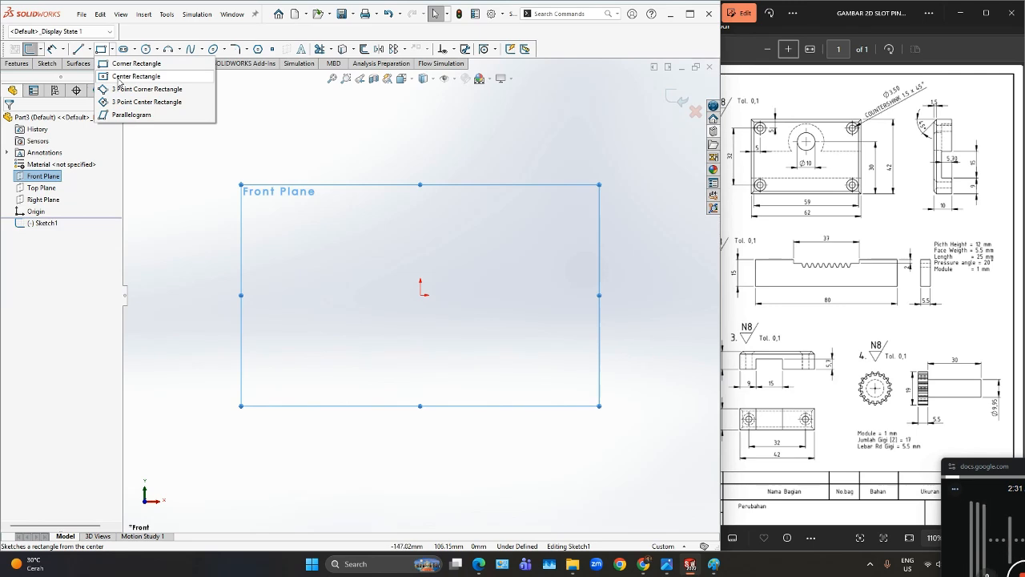
left_click(129, 76)
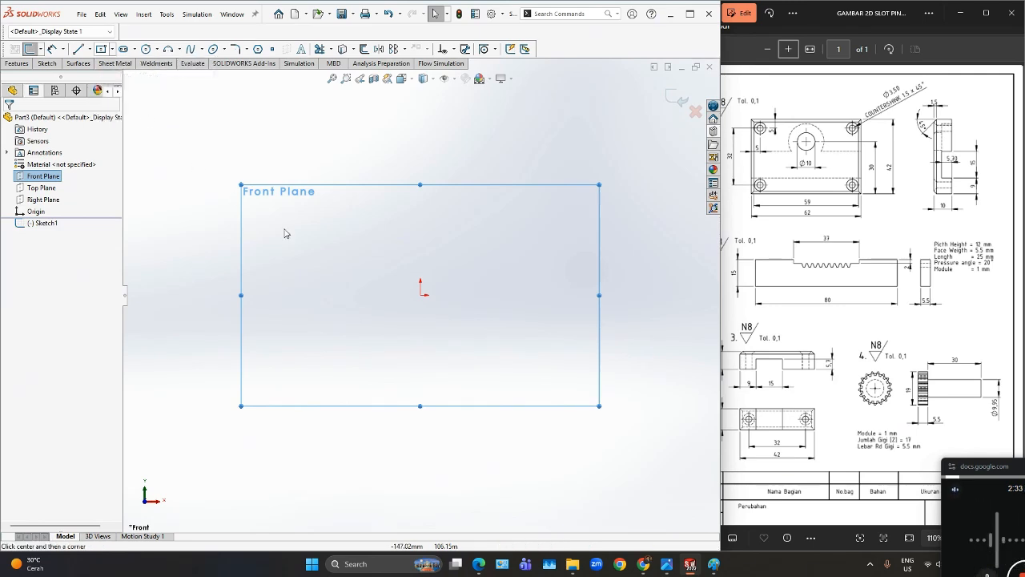
left_click(420, 295)
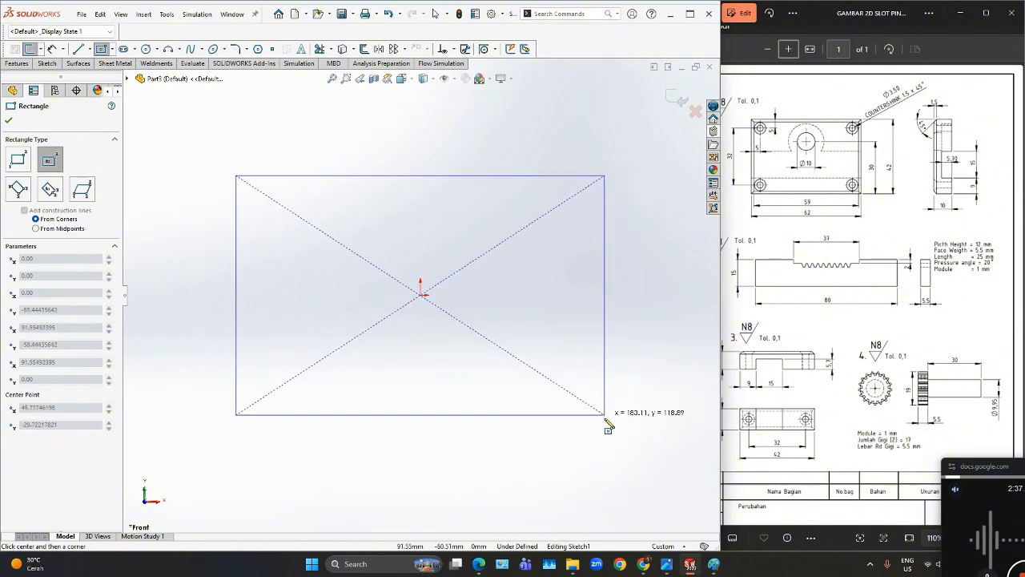
left_click(613, 413)
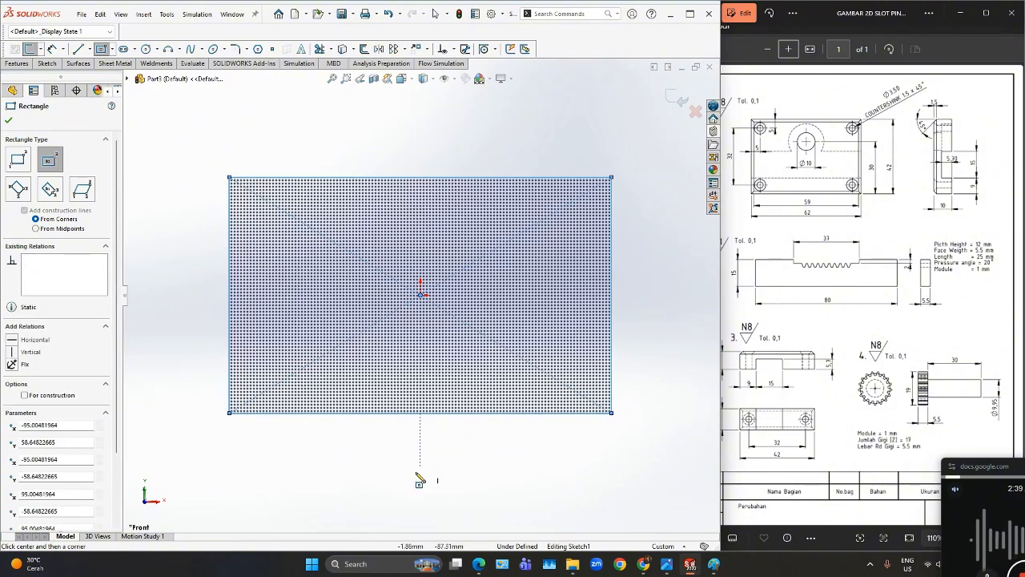
Dimension the rectangle 62 mm wide and 42 mm high.
right_click_drag(385, 503, 385, 448)
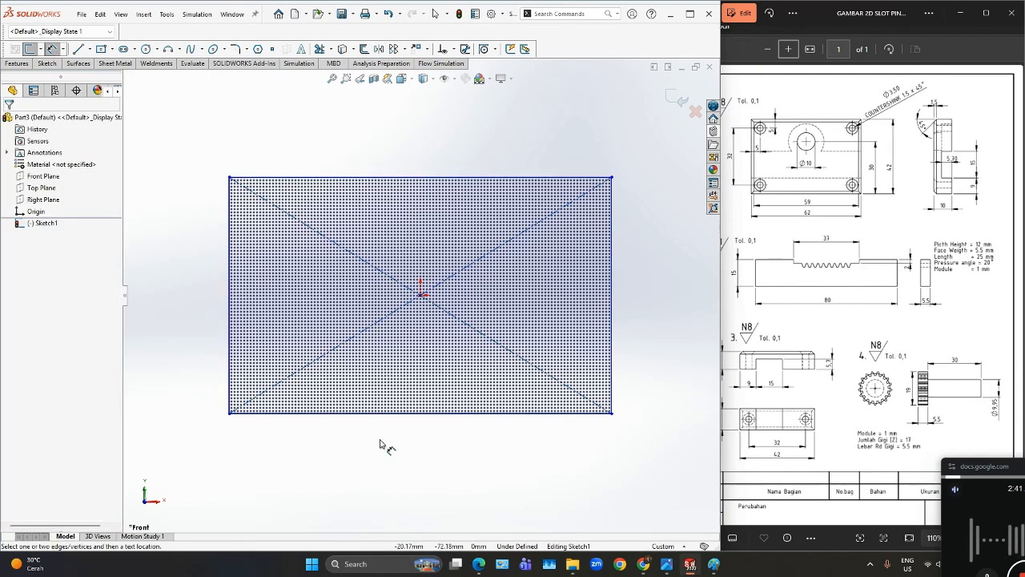
left_click(393, 414)
left_click(393, 462)
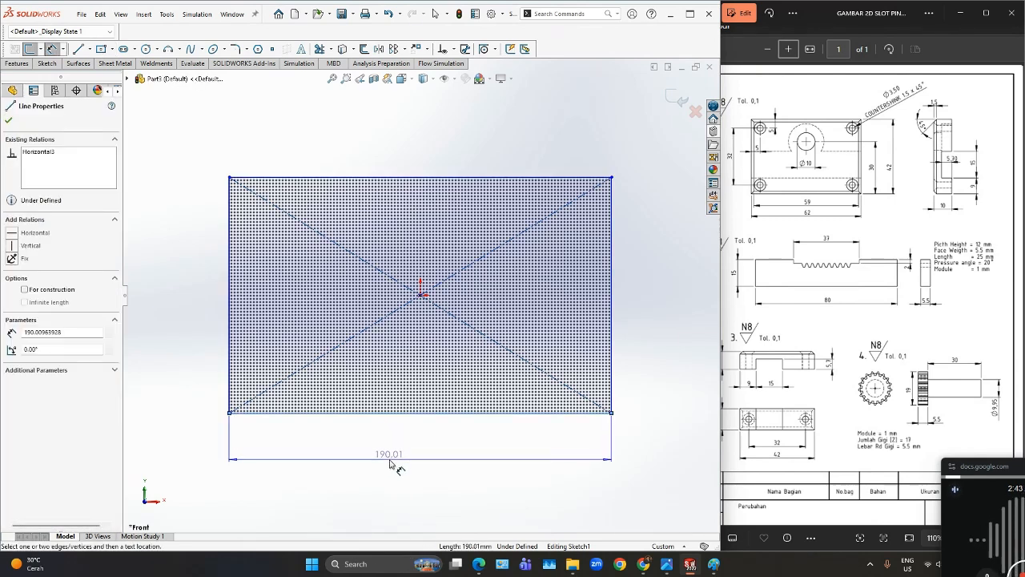
type("8")
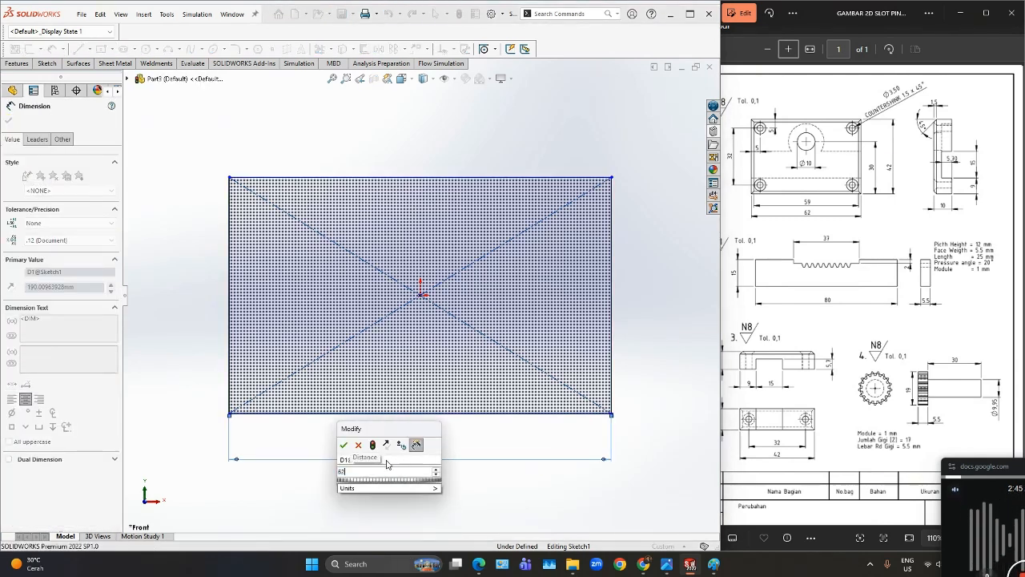
left_click(343, 444)
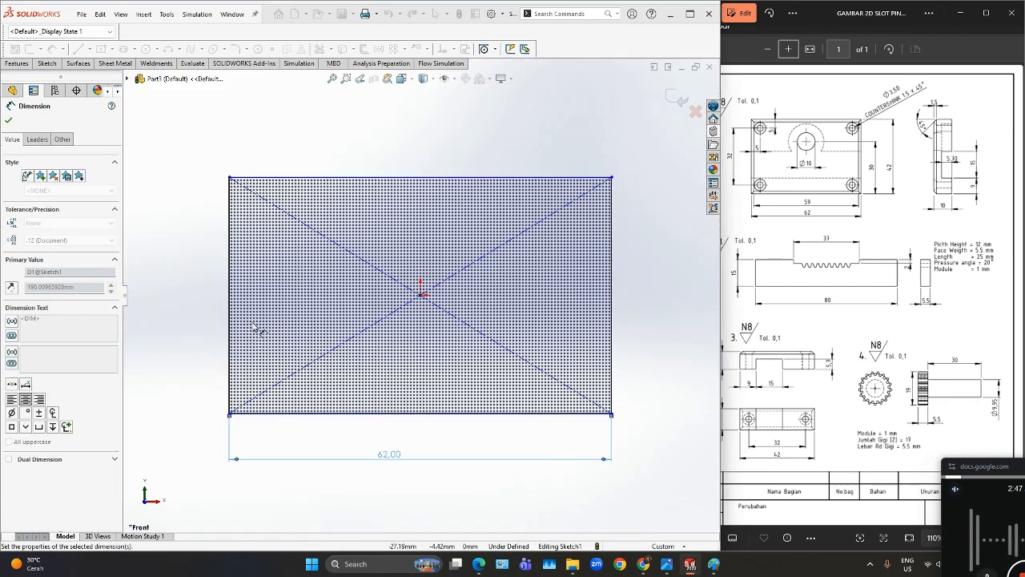
left_click(230, 314)
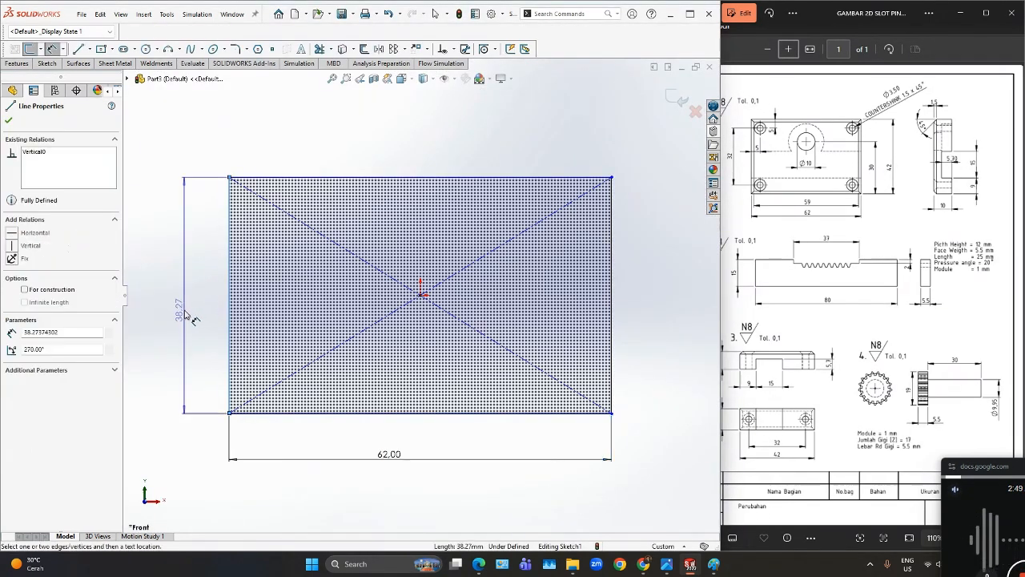
left_click(190, 318)
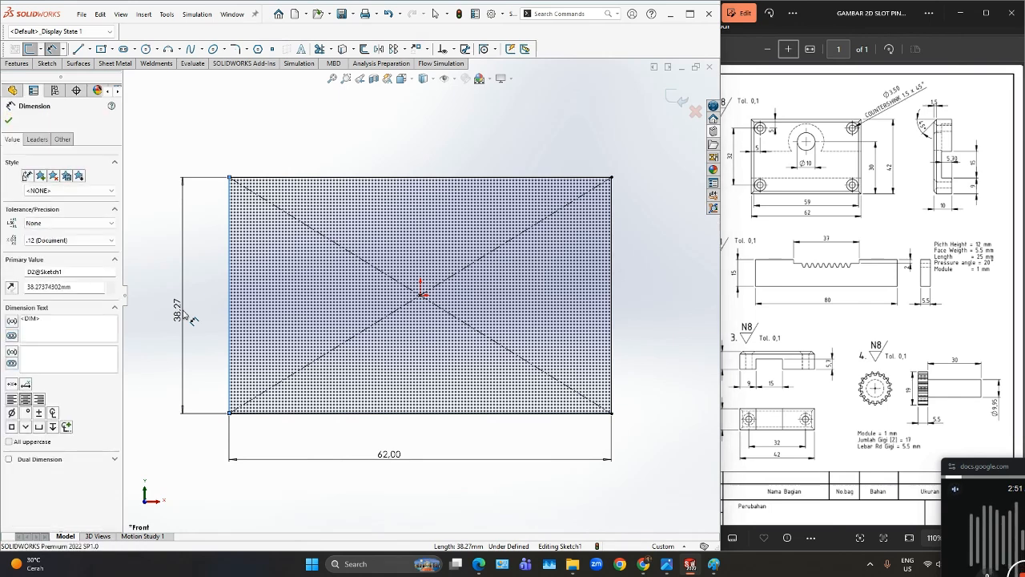
left_click(139, 295)
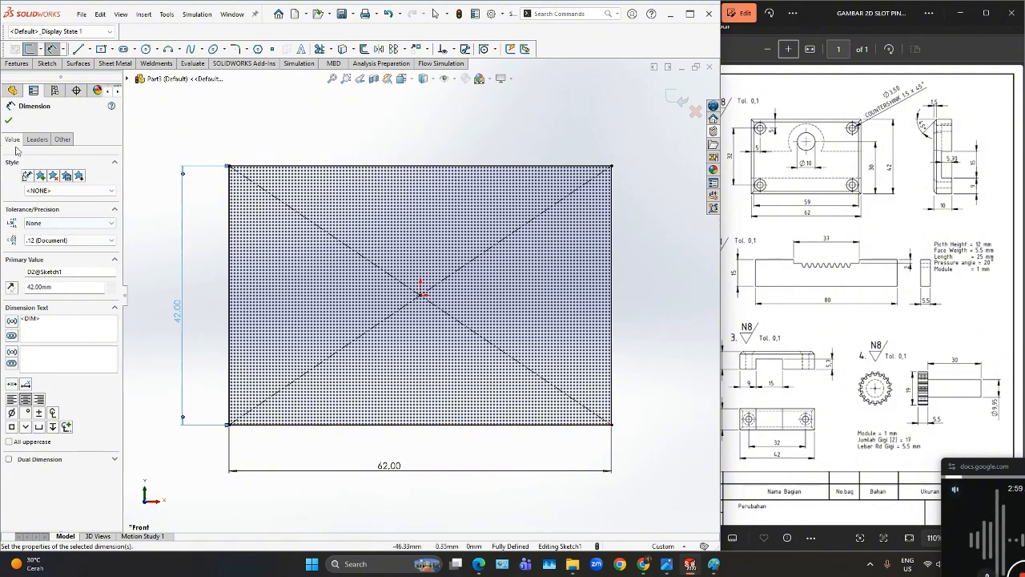
left_click(8, 122)
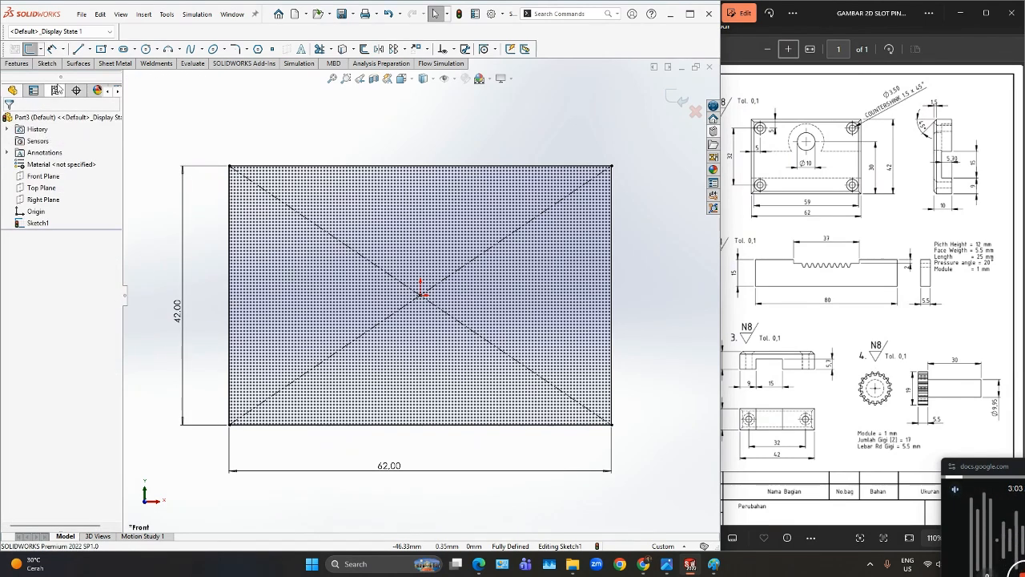
Extrude the rectangle as a blind boss 10 mm deep.
left_click(17, 63)
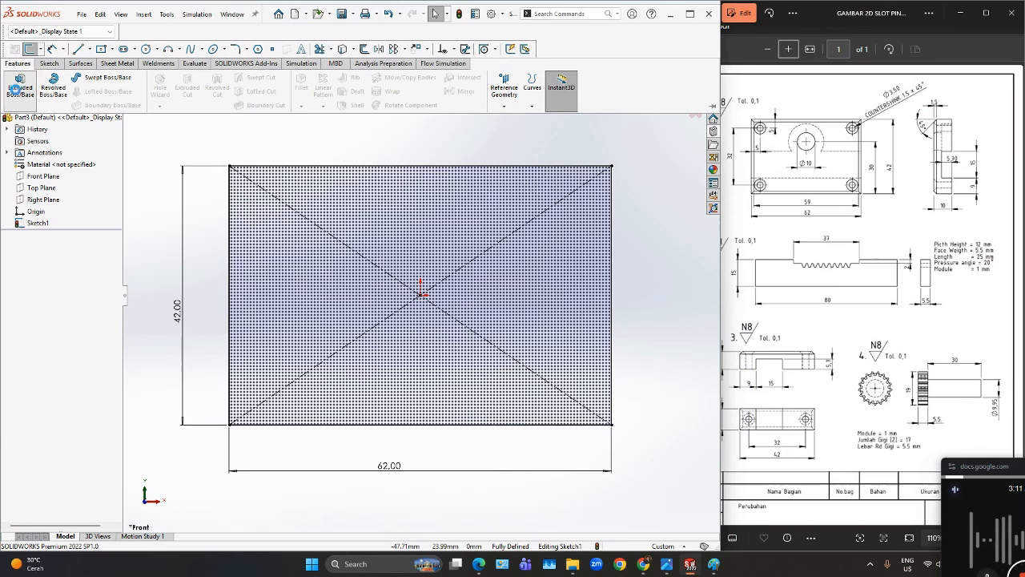
left_click(16, 88)
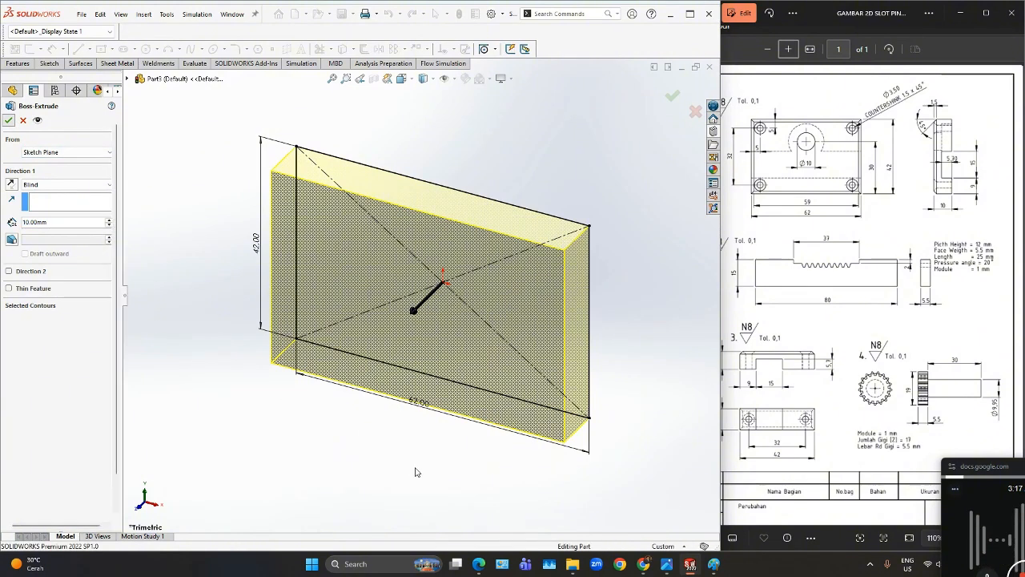
key("Return")
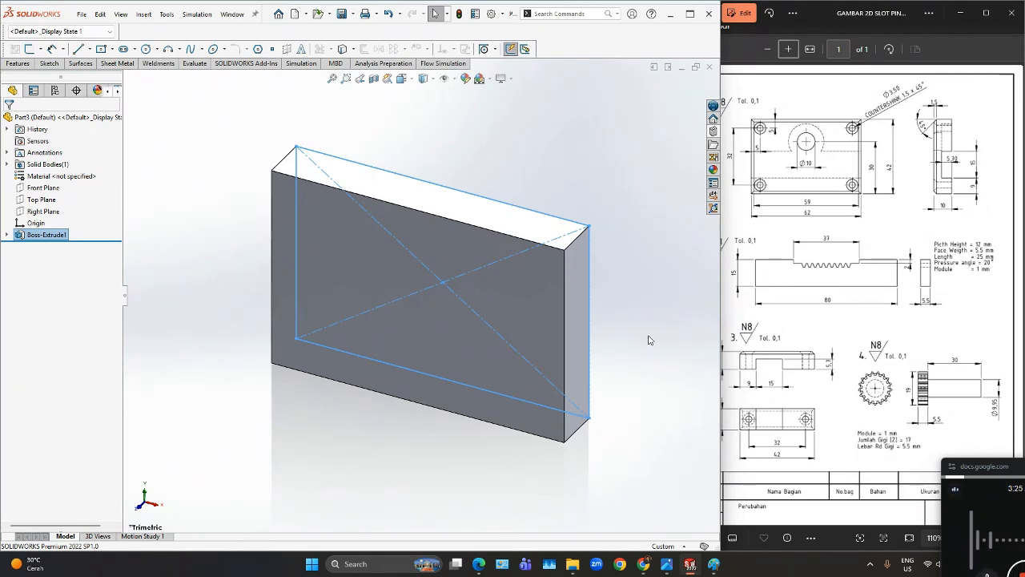
Sketch two concentric circles on the plate's back face, radii about 5.9 and 3.1 mm, centred about 11 mm above the origin.
middle_click_drag(650, 341, 537, 415)
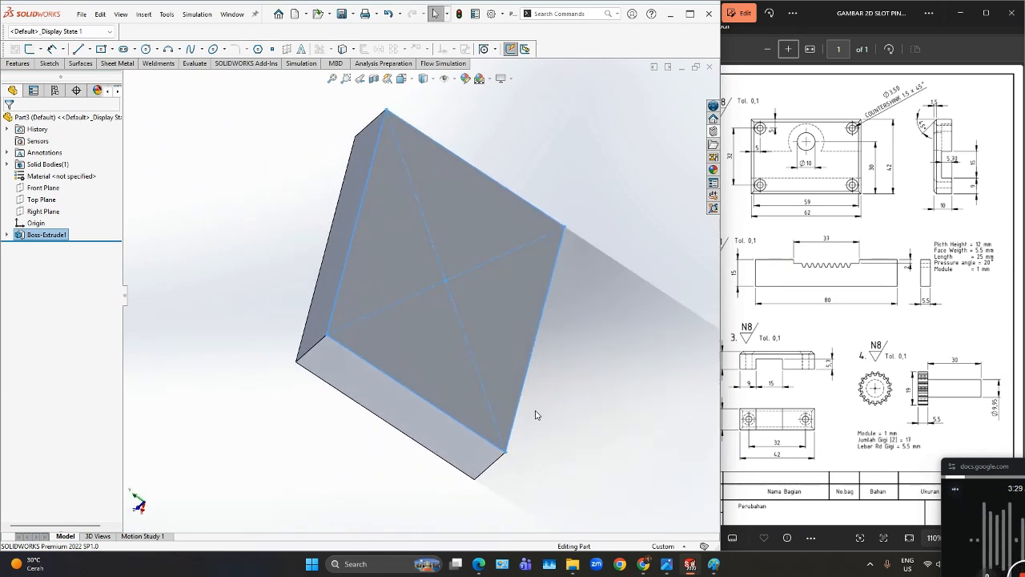
right_click(427, 321)
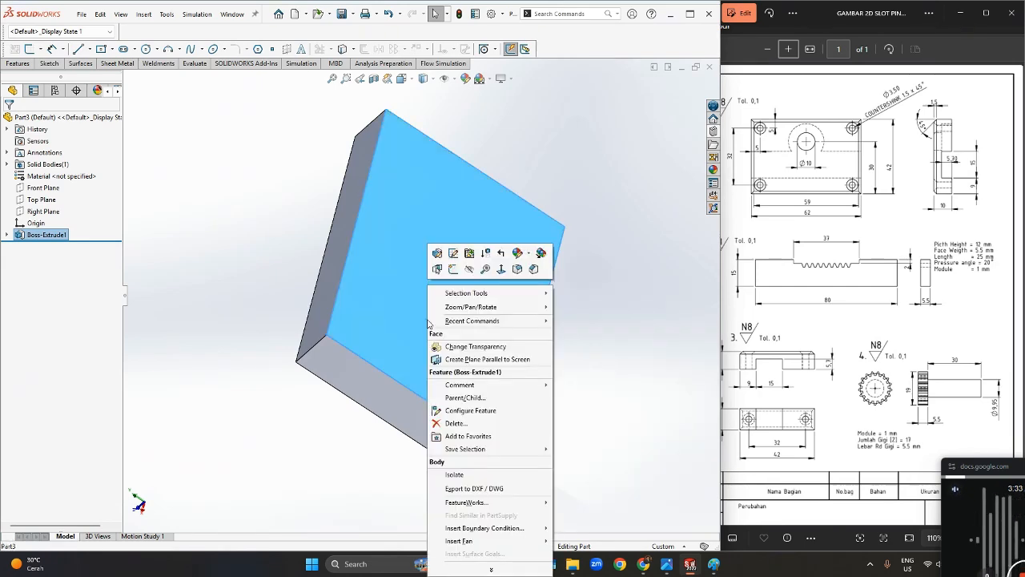
left_click(454, 269)
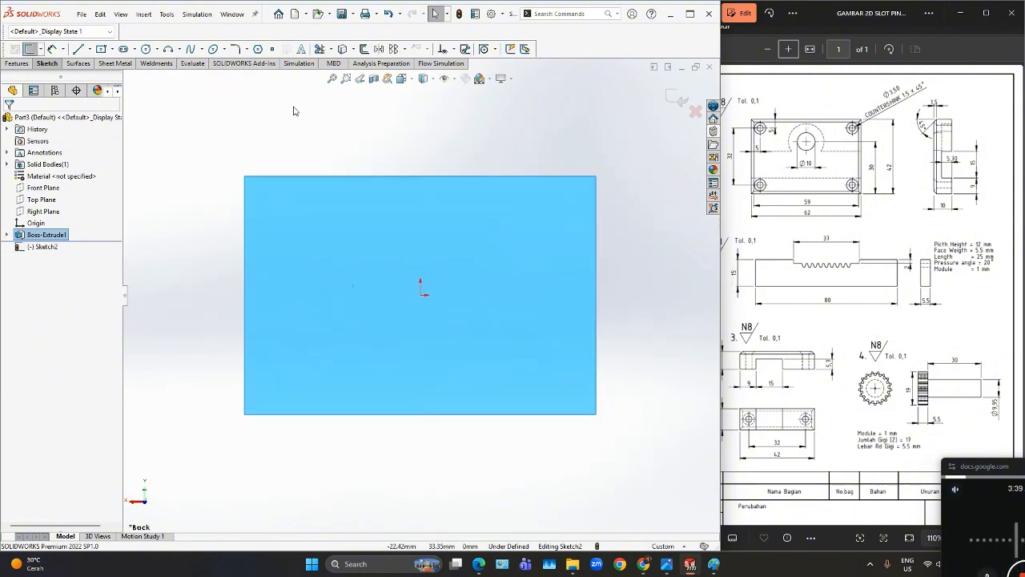
left_click(146, 50)
left_click(420, 233)
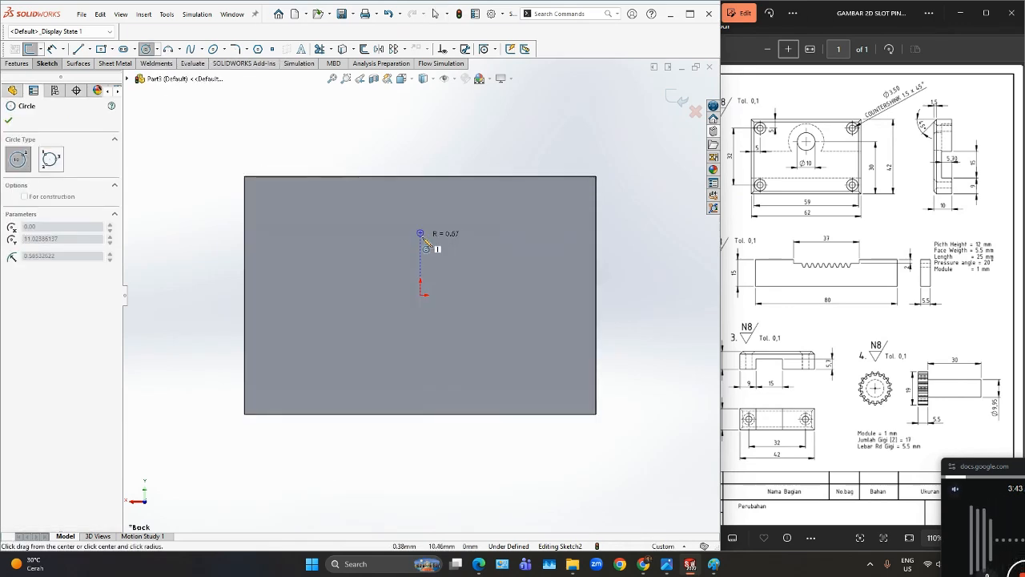
left_click(443, 258)
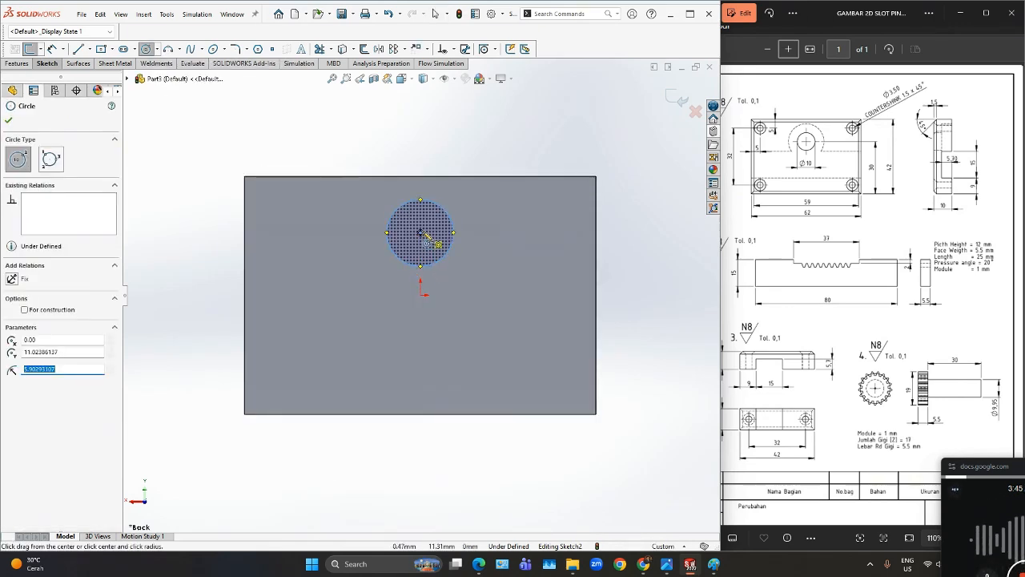
left_click(420, 233)
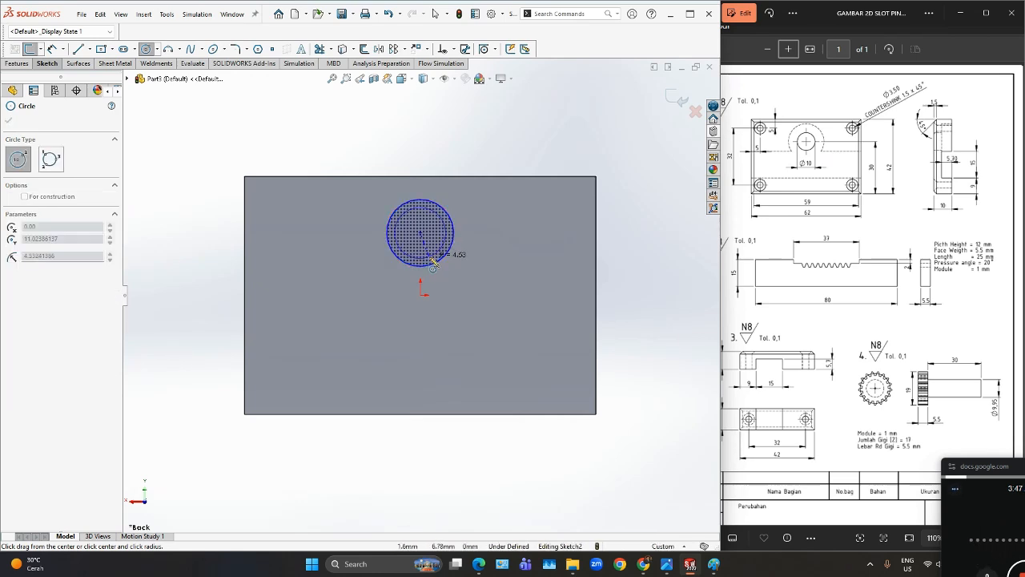
left_click(426, 249)
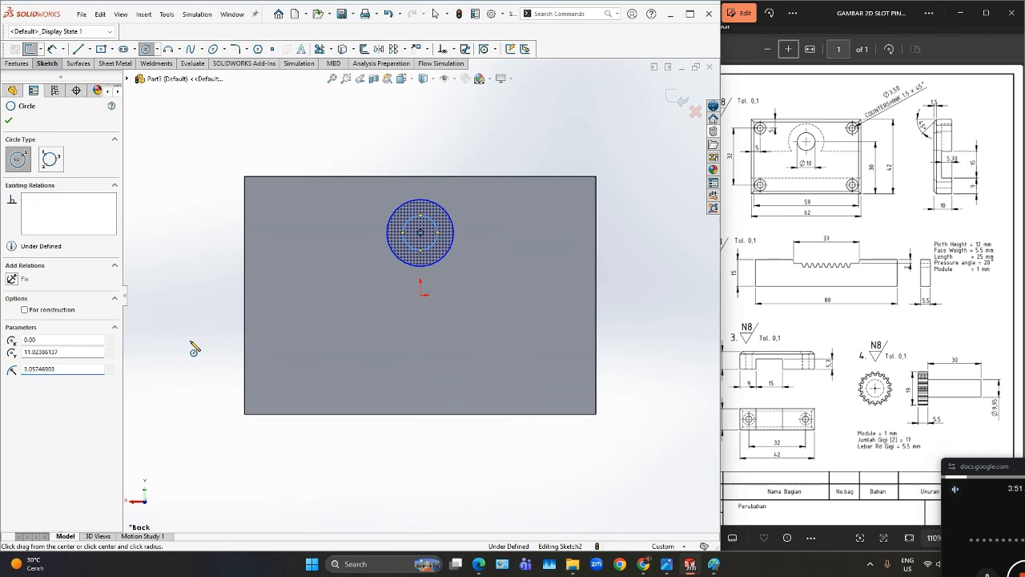
Dimension the outer circle 19.5 mm and the inner circle 10 mm in diameter.
right_click_drag(193, 347, 201, 302)
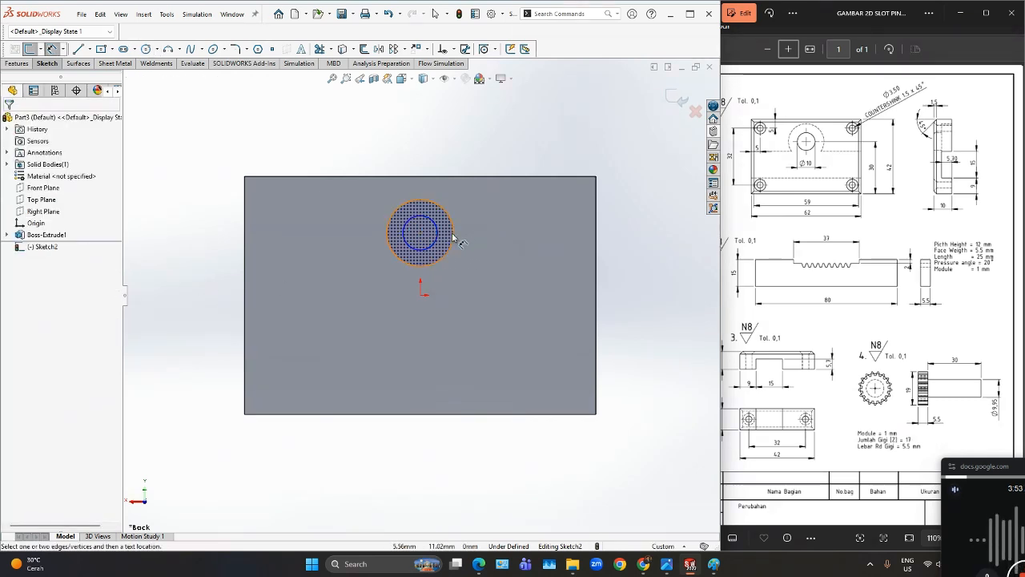
left_click(453, 238)
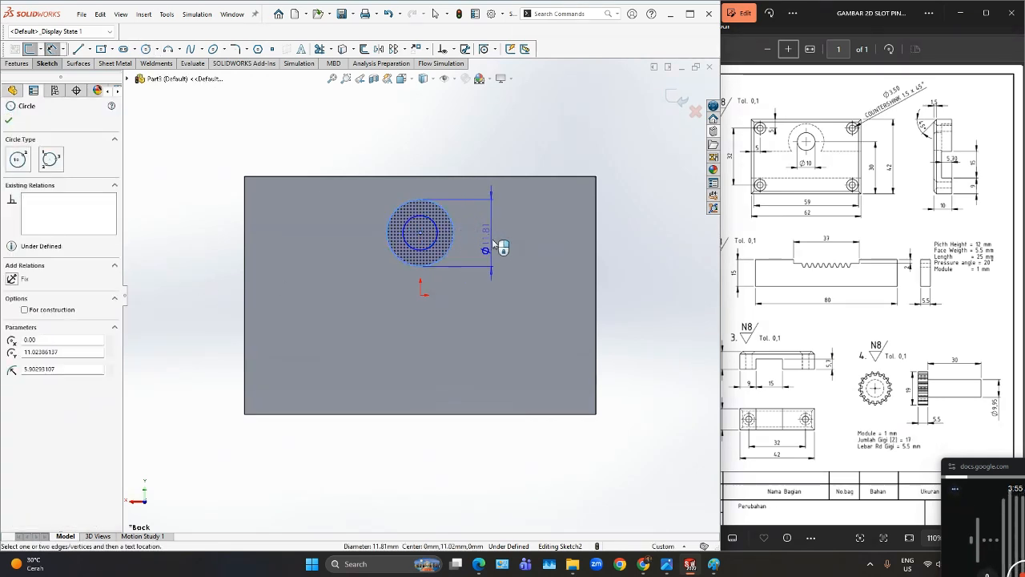
left_click(550, 228)
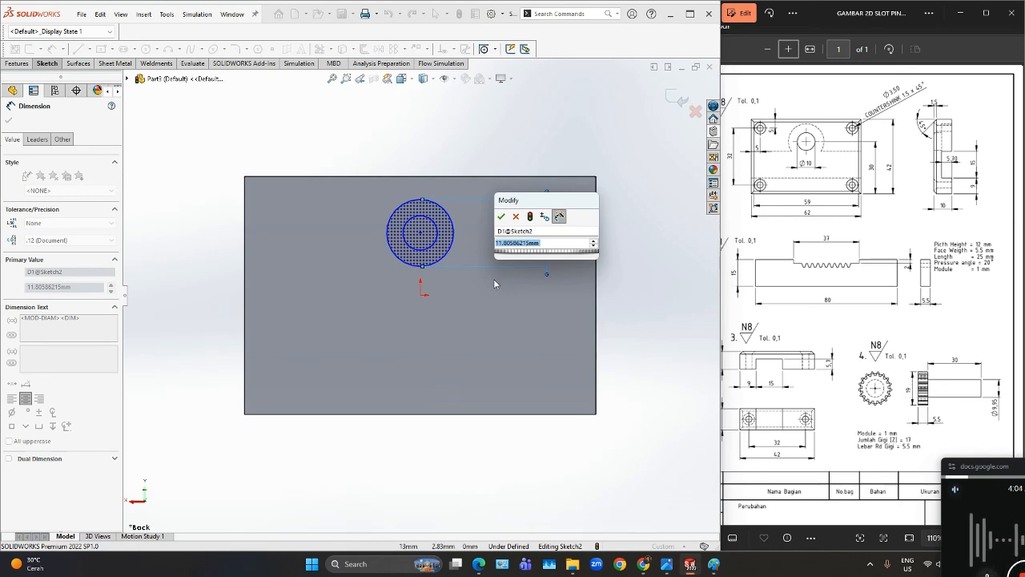
type("19.")
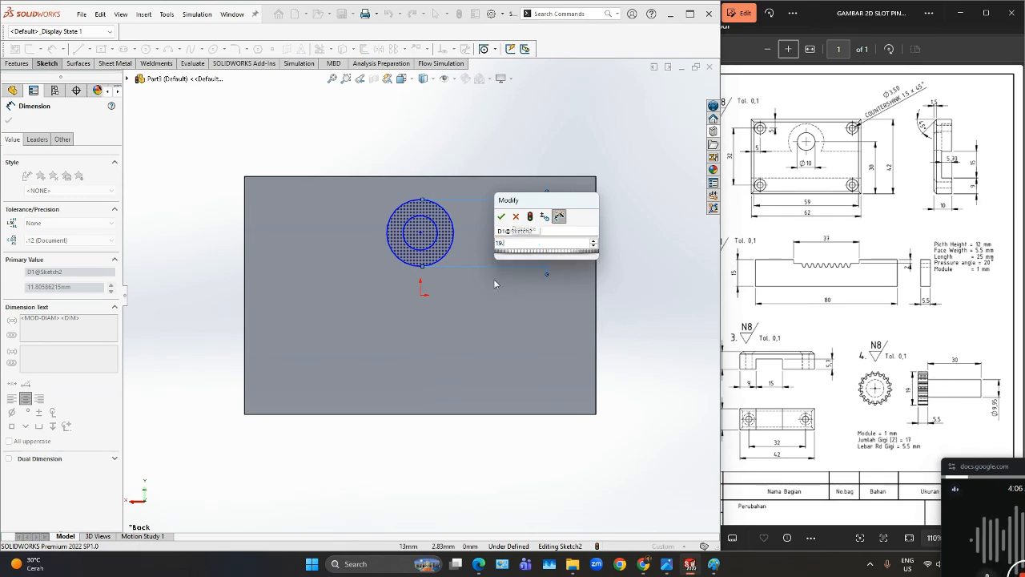
type("5")
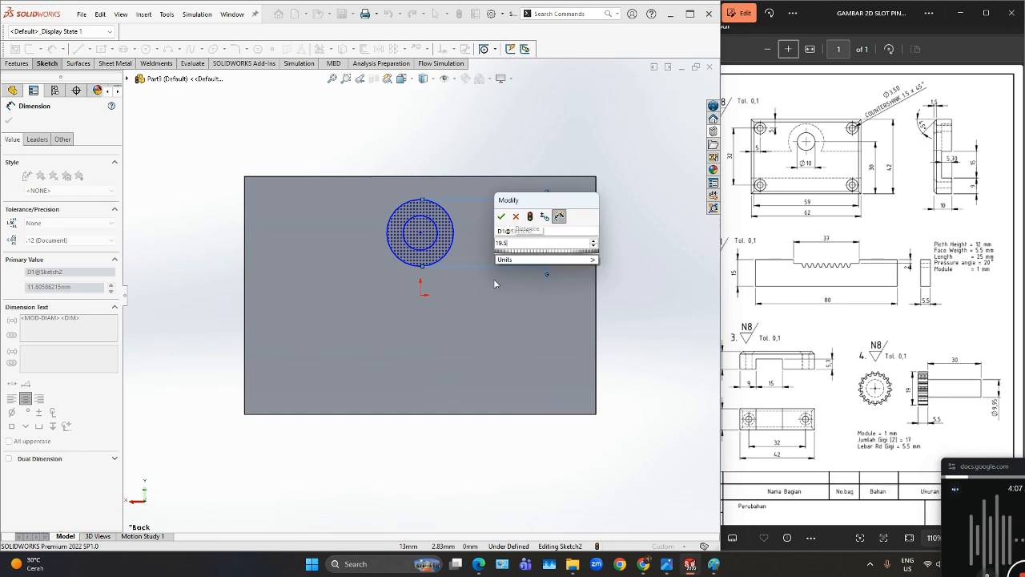
left_click(502, 217)
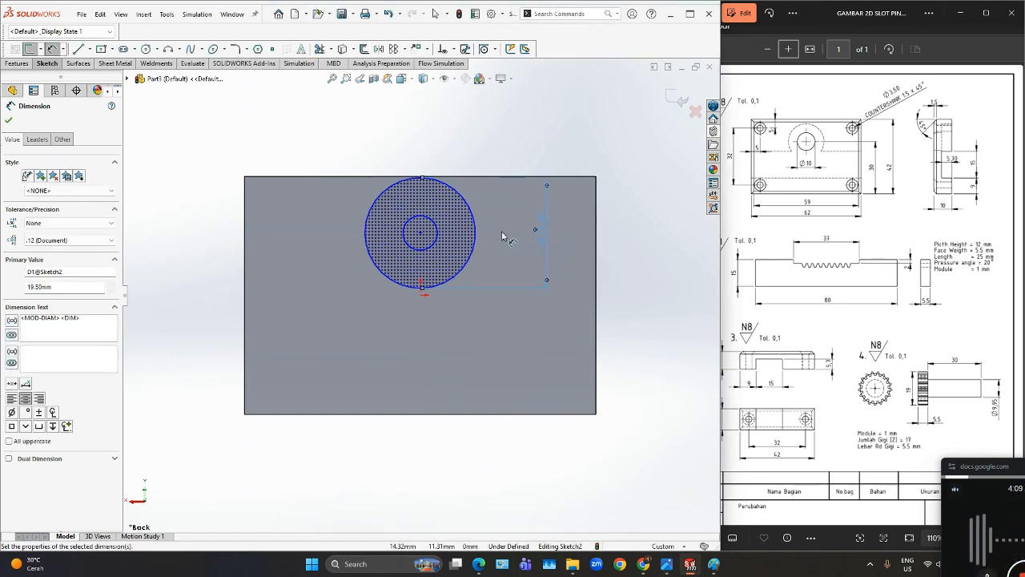
left_click(431, 244)
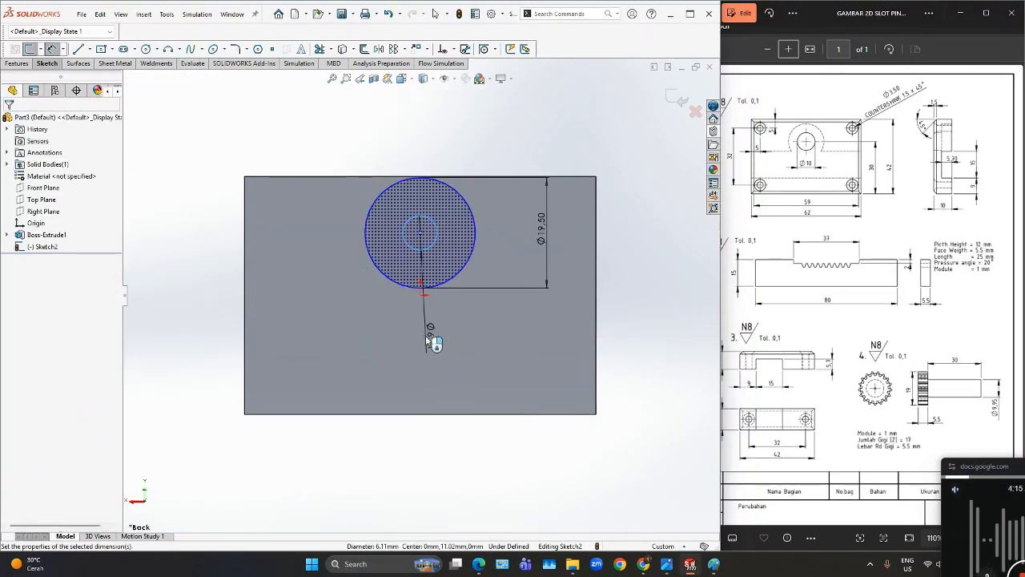
left_click(427, 340)
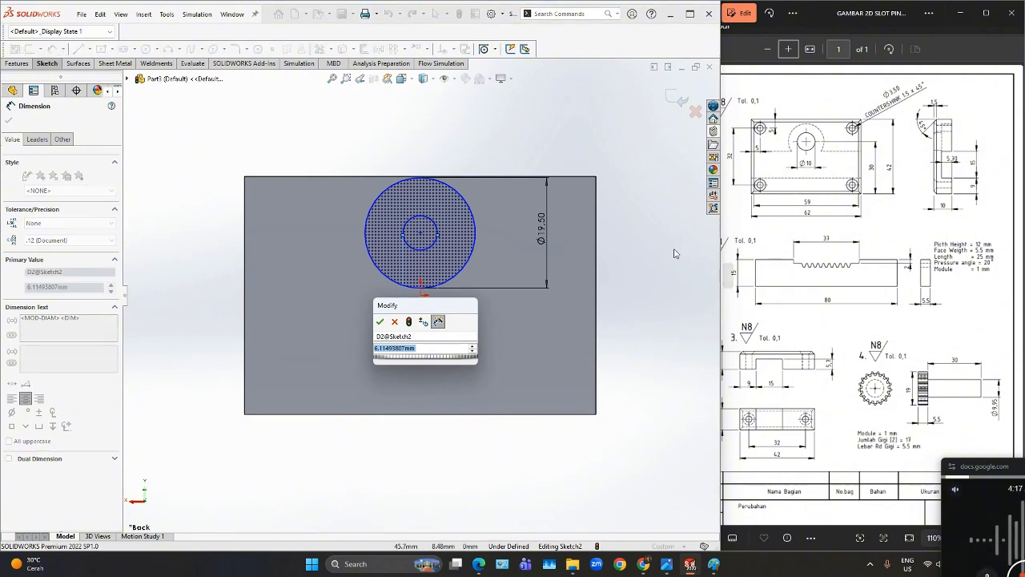
type("10")
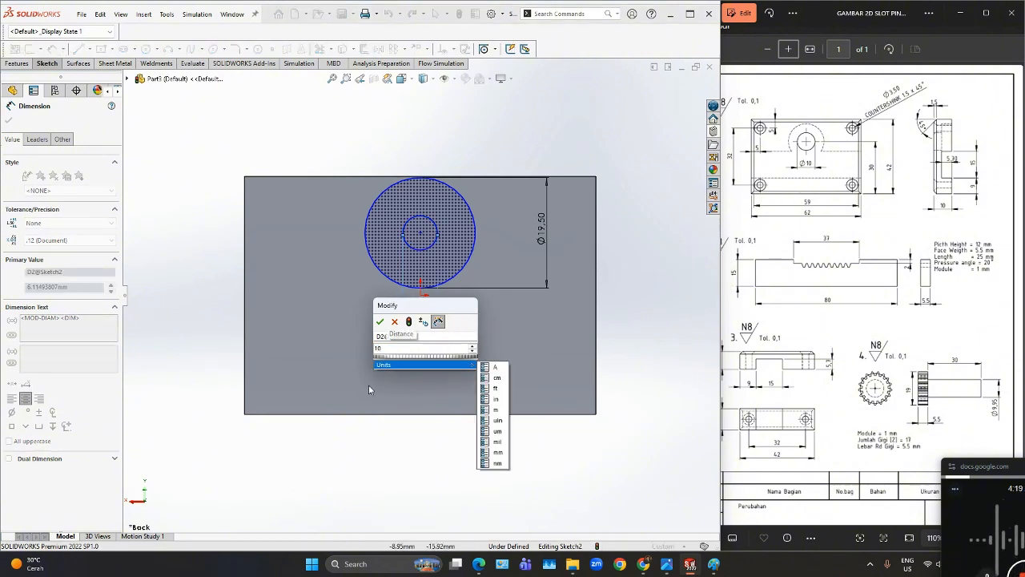
left_click(381, 322)
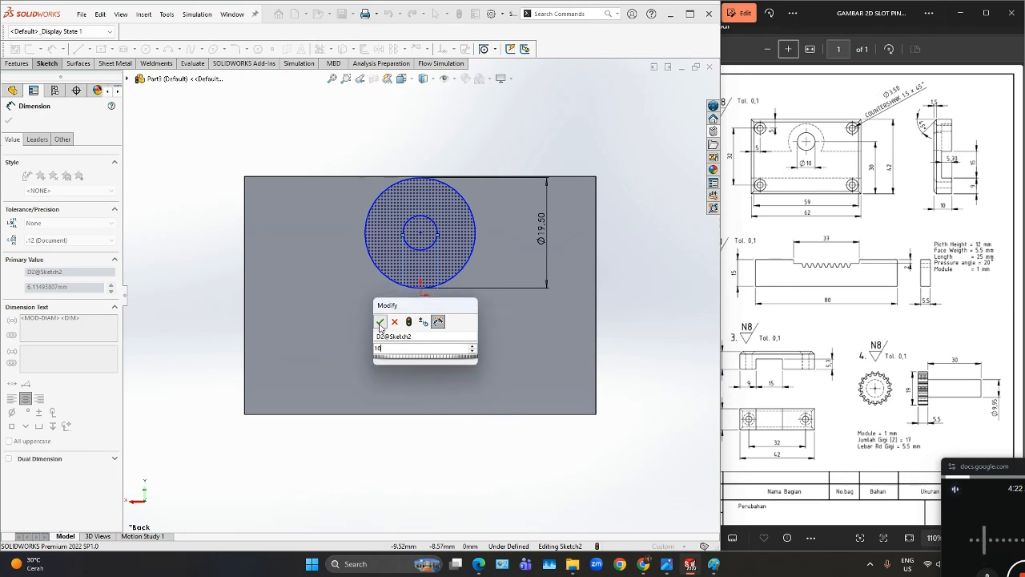
Locate the circles' centre 30 mm above the plate's lower edge and 31 mm from its left edge with dimensions.
left_click(385, 275)
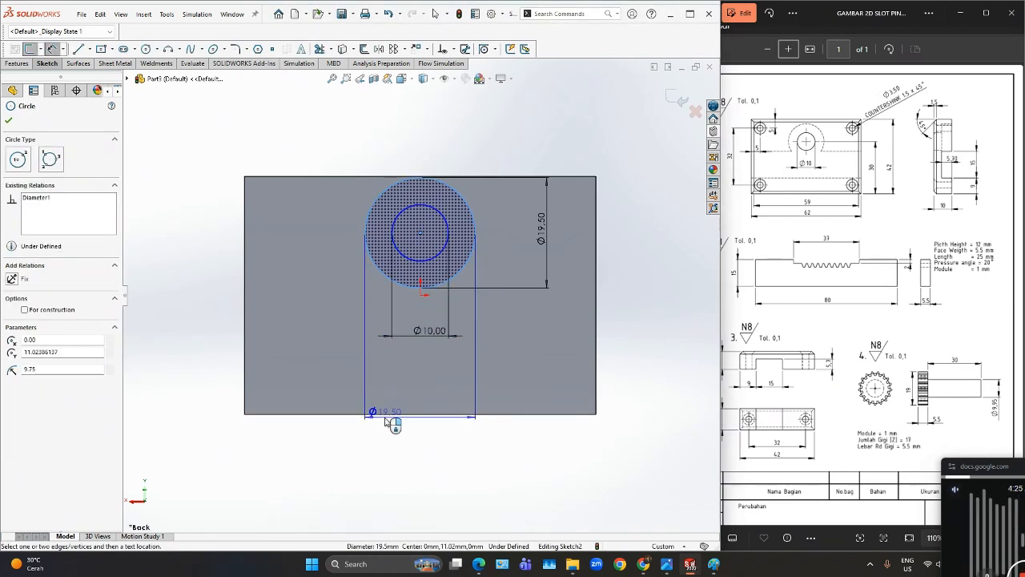
left_click(390, 415)
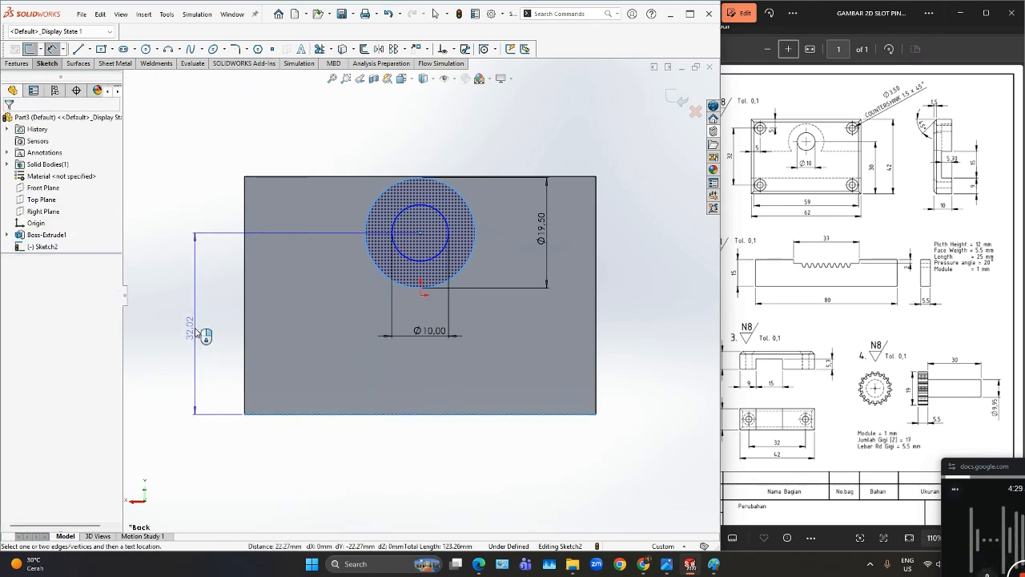
left_click(198, 332)
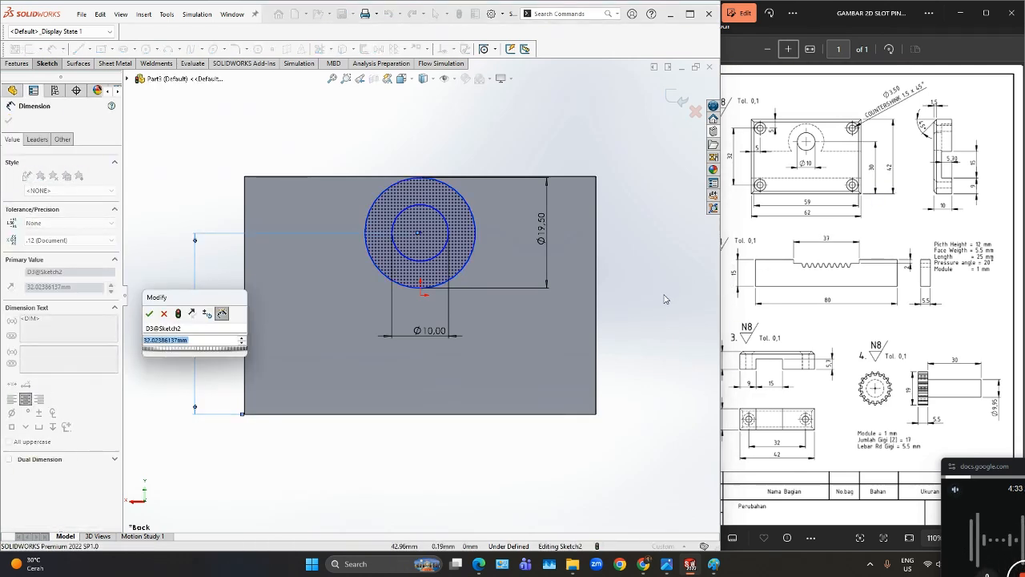
type("30")
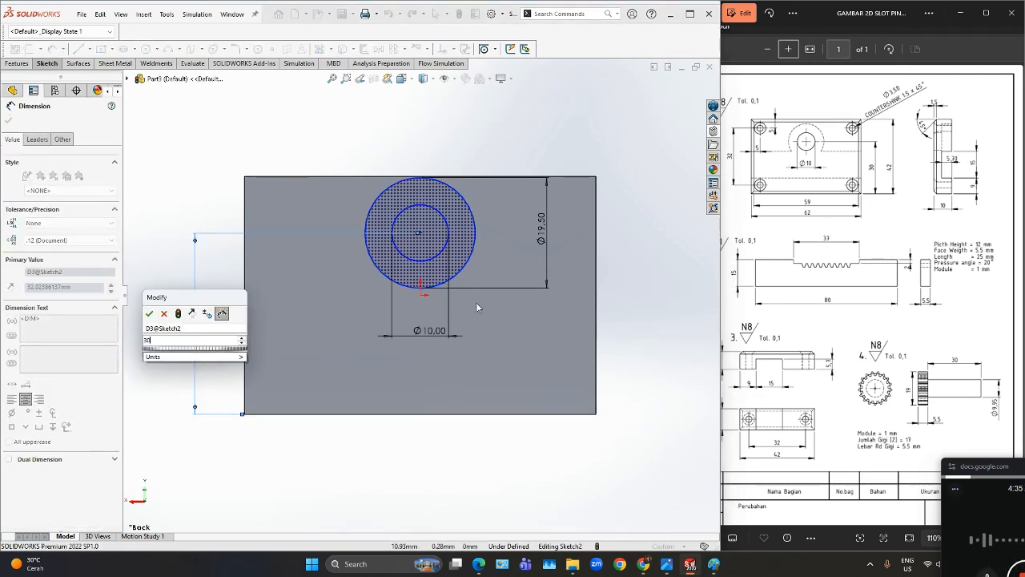
left_click(149, 314)
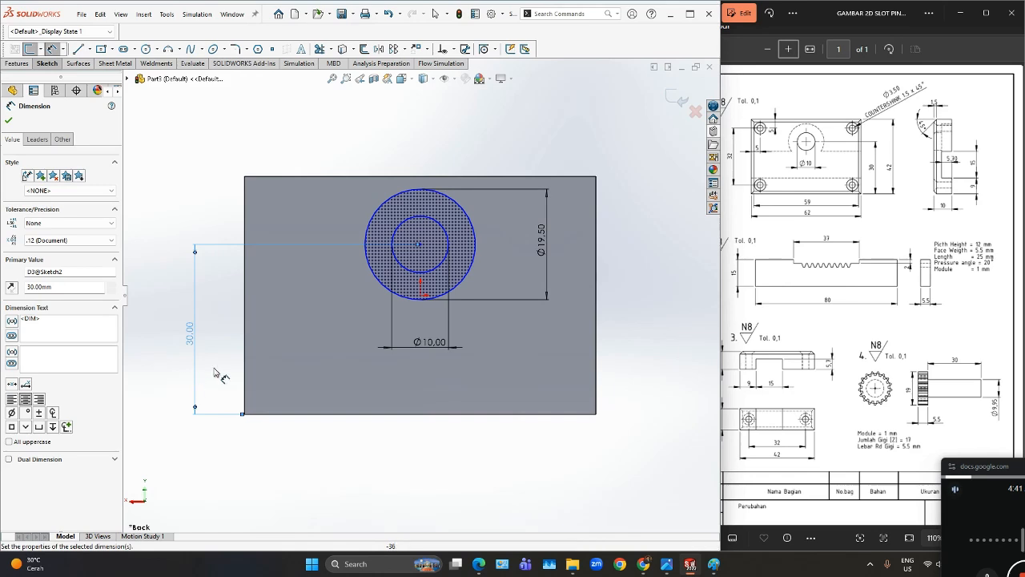
left_click(384, 286)
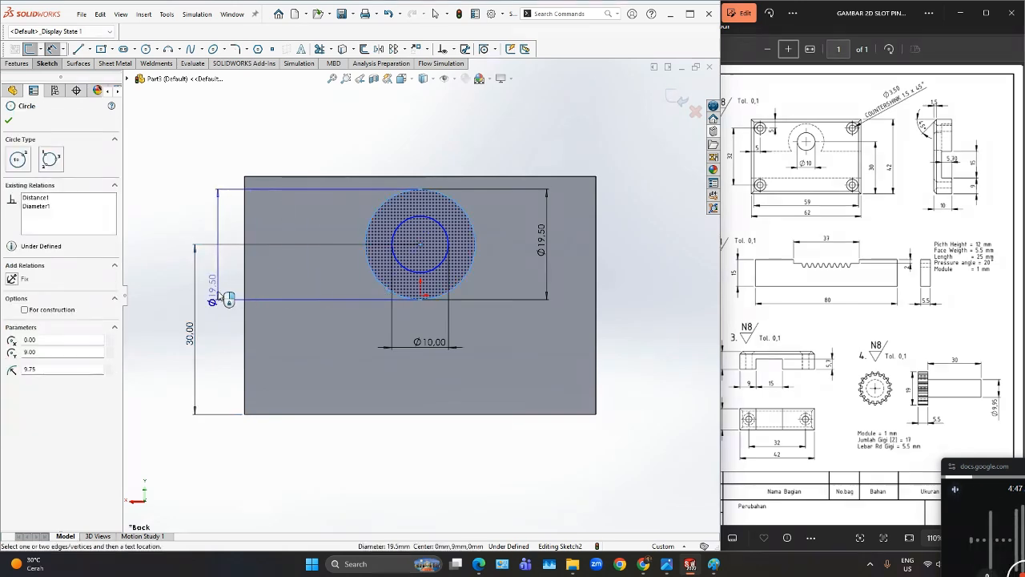
left_click(244, 292)
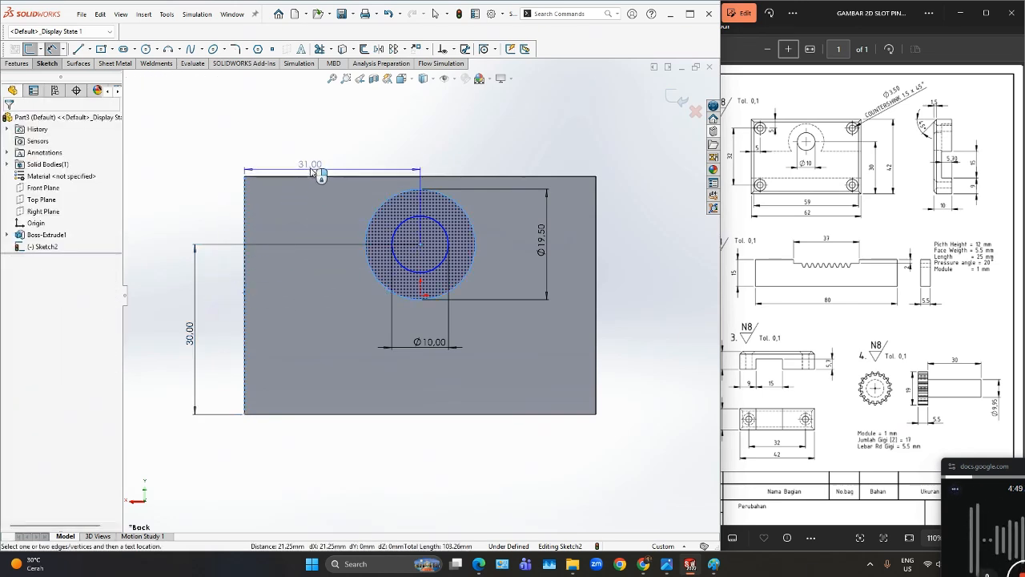
left_click(319, 153)
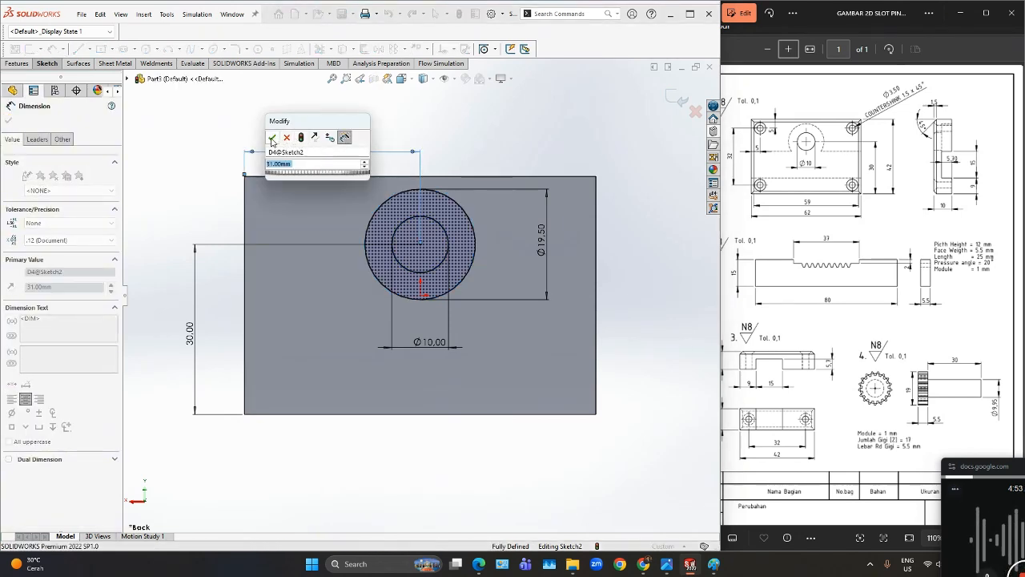
left_click(271, 139)
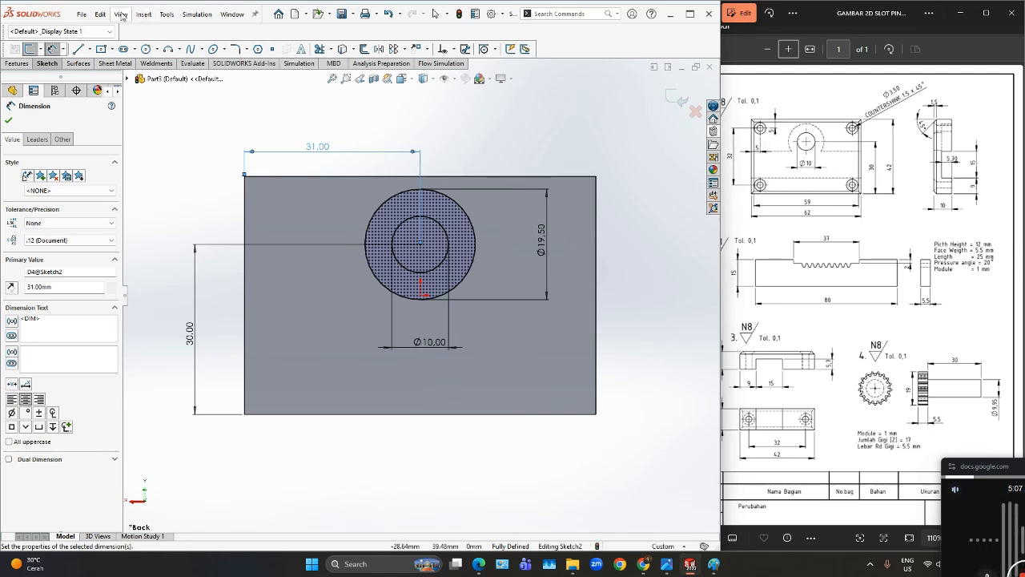
Sketch a corner rectangle about 69.5 by 17 mm across the plate, overlapping the outer circle and extending past both side edges.
left_click(112, 49)
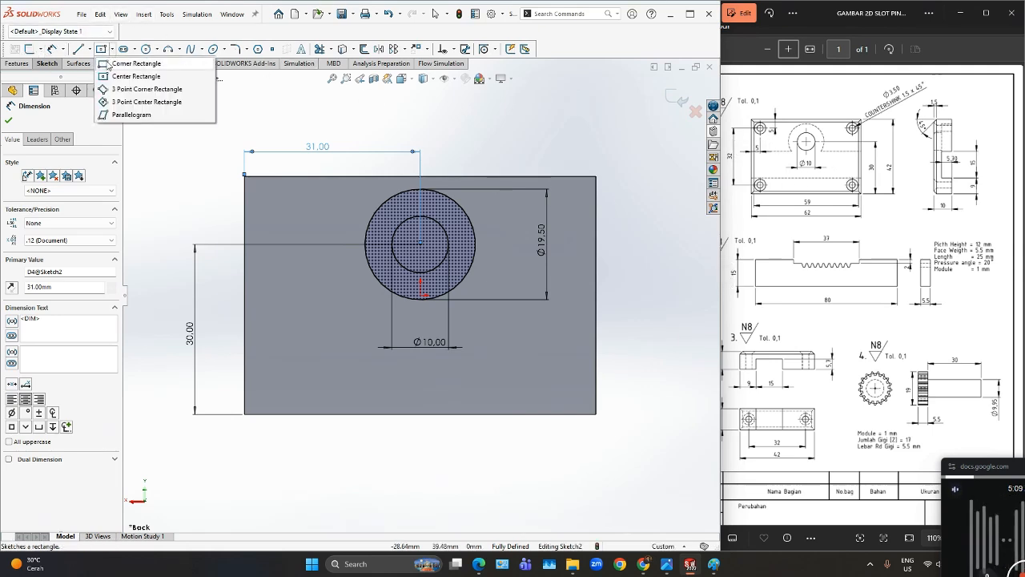
left_click(112, 64)
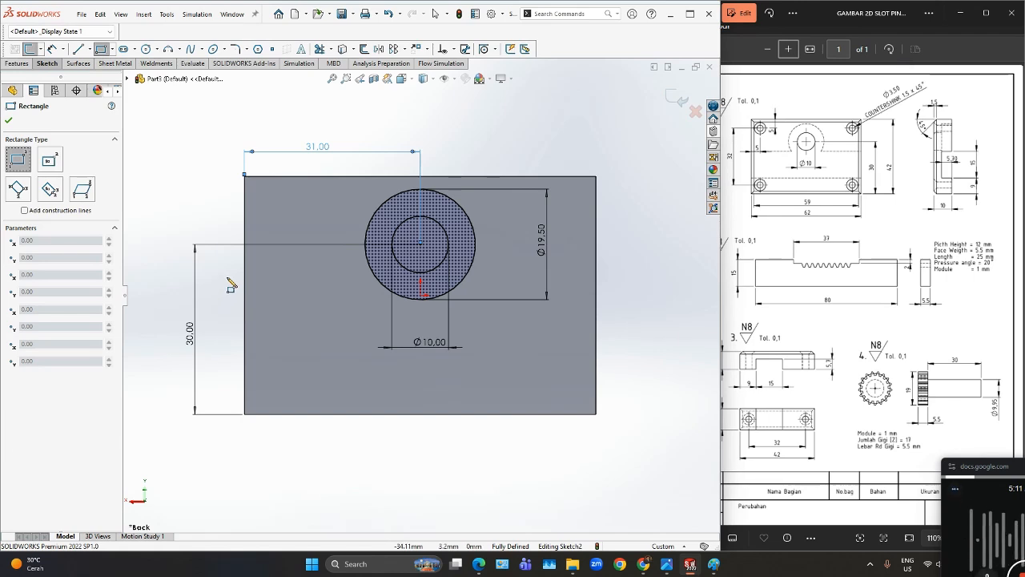
left_click(226, 267)
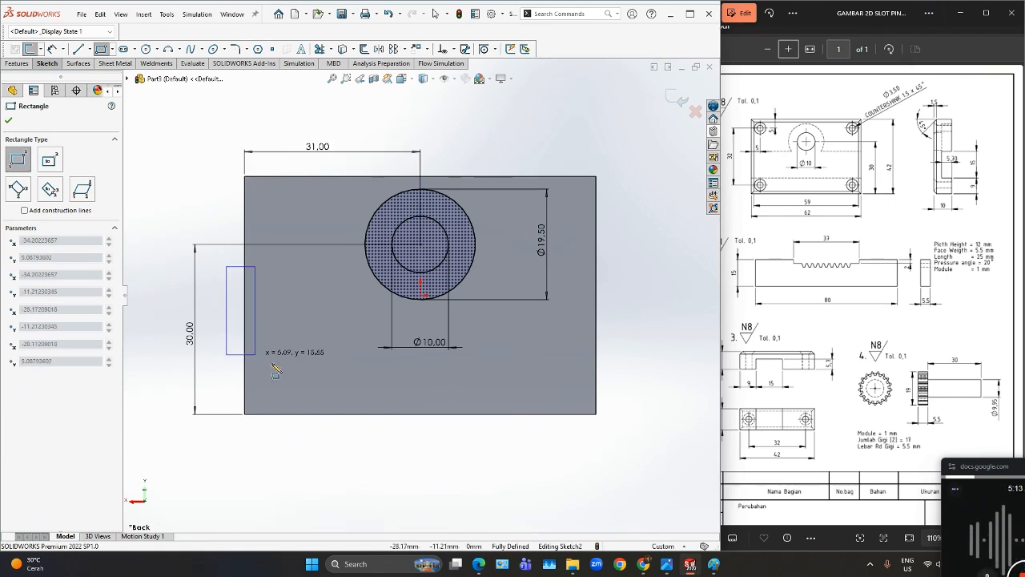
left_click(621, 362)
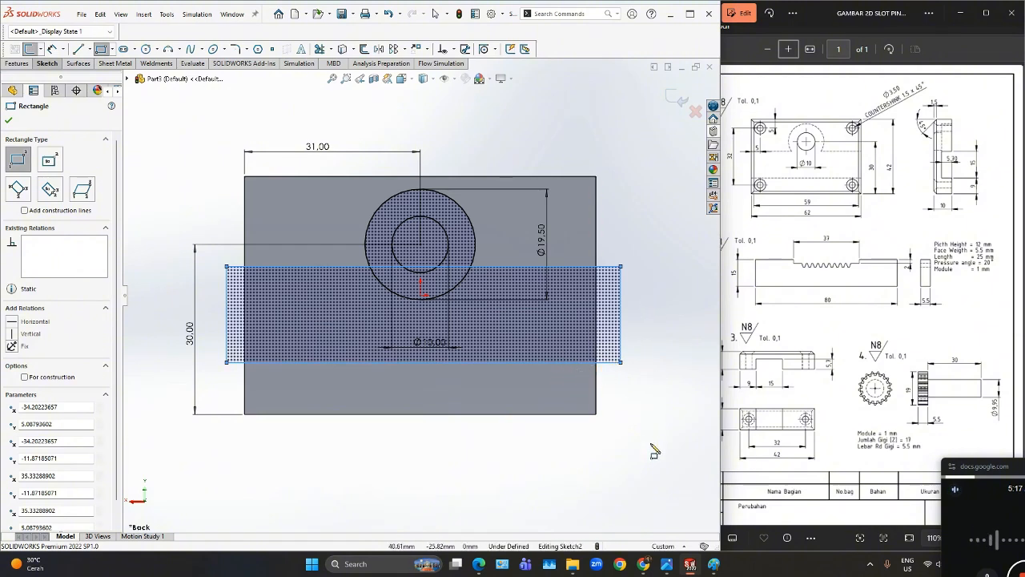
Dimension the rectangle's lower side 9 mm above the plate's lower edge.
right_click_drag(658, 446, 667, 404)
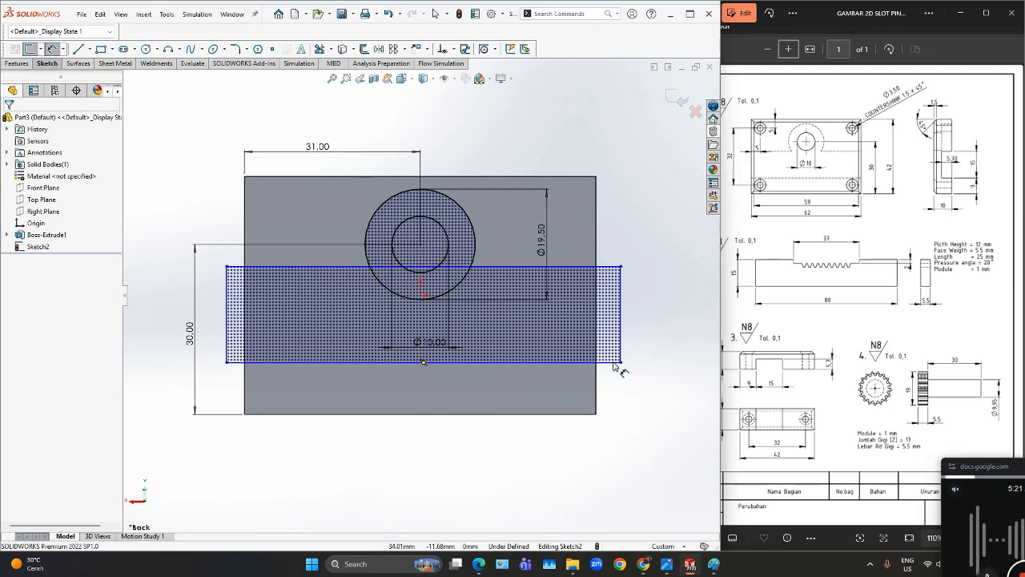
left_click_drag(604, 363, 585, 420)
left_click(582, 414)
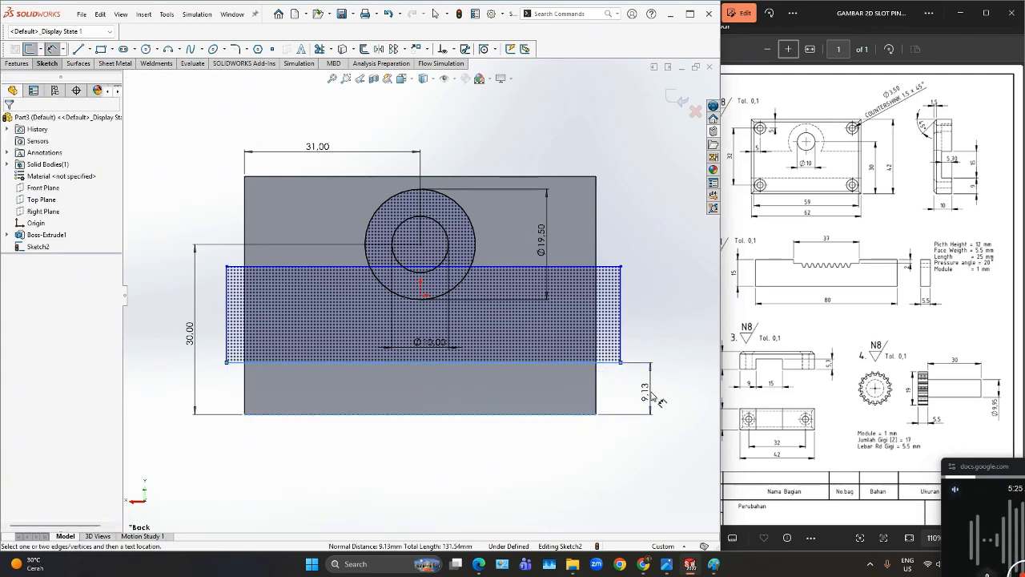
left_click(659, 400)
type("9")
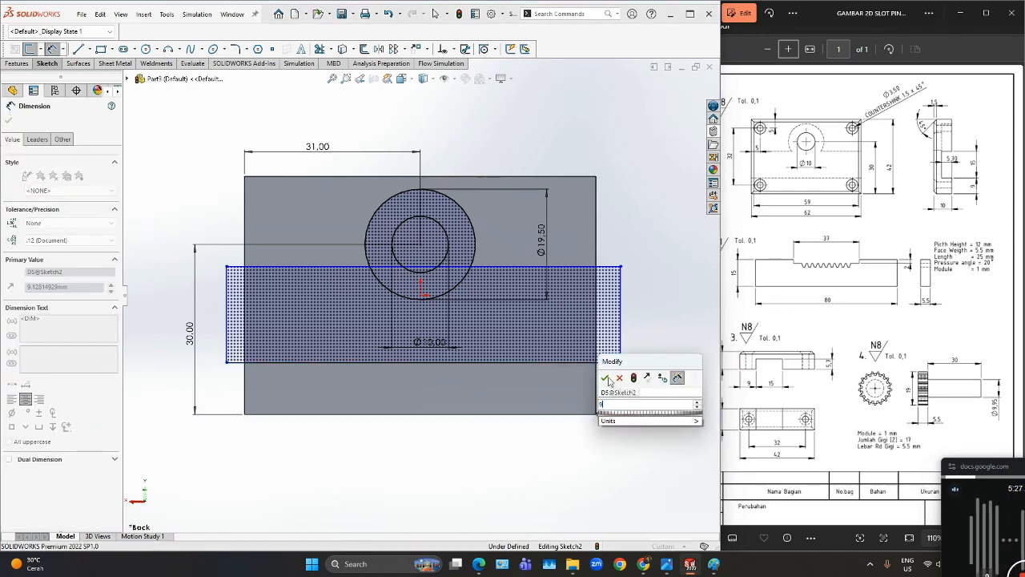
left_click(607, 378)
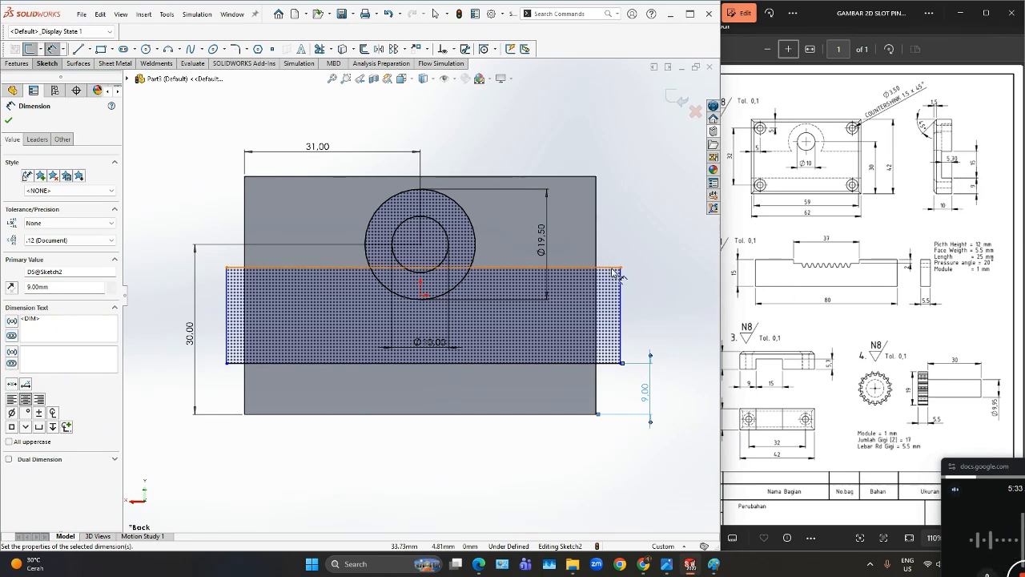
Dimension the rectangle 15 mm high and 70 mm wide.
left_click(624, 316)
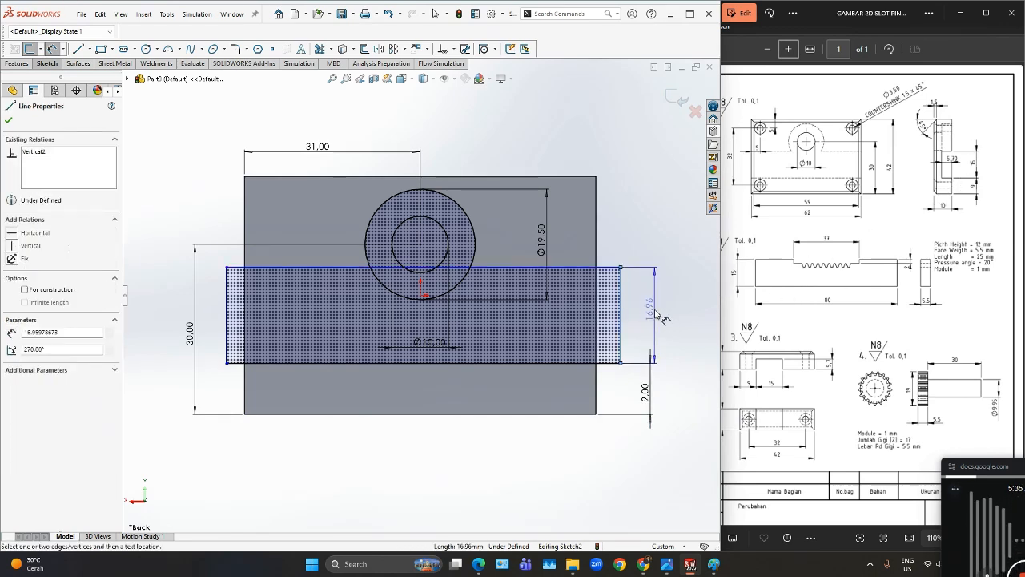
left_click(659, 317)
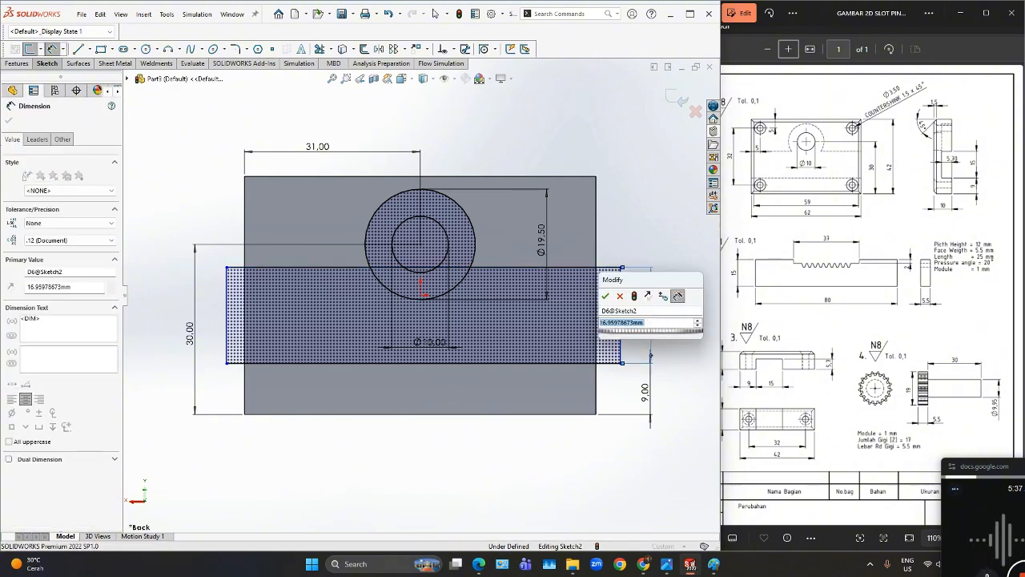
type("15")
left_click(606, 297)
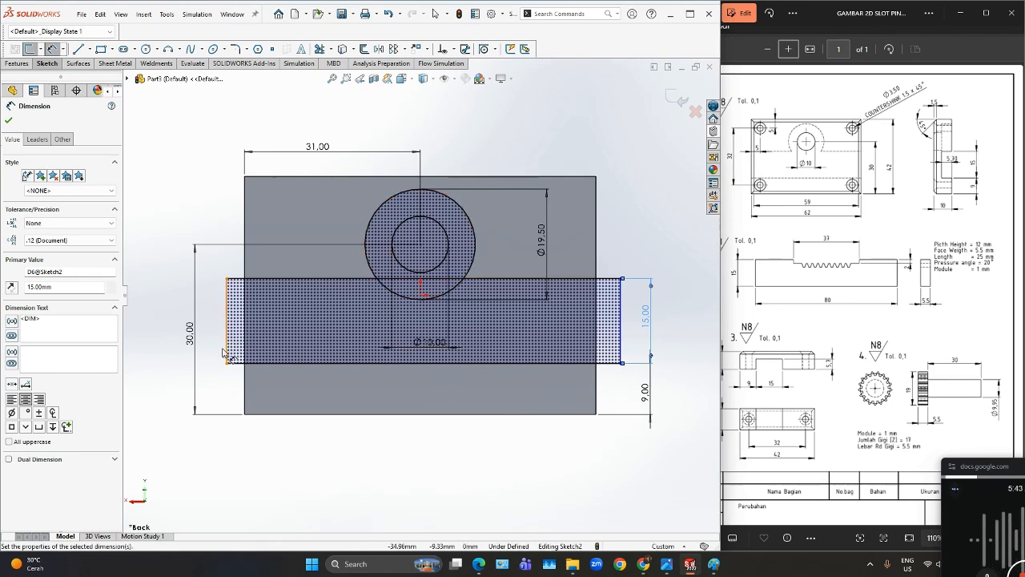
left_click(368, 365)
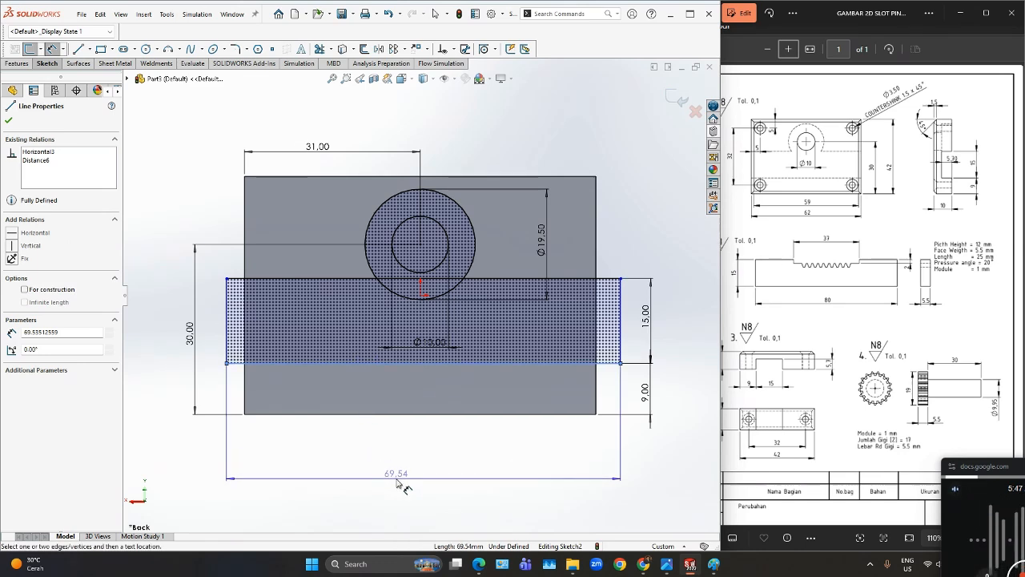
left_click(398, 480)
type("70")
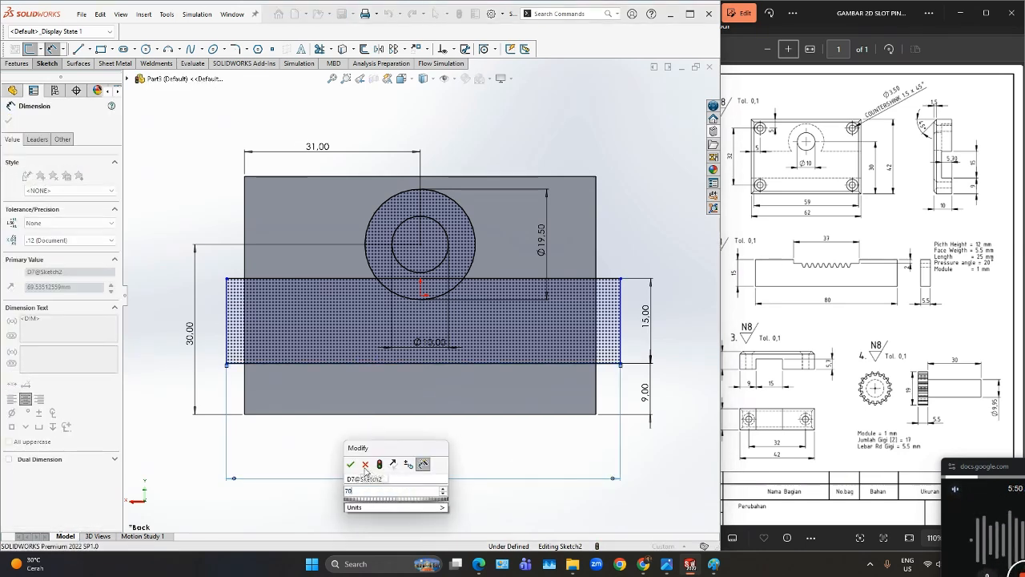
left_click(352, 465)
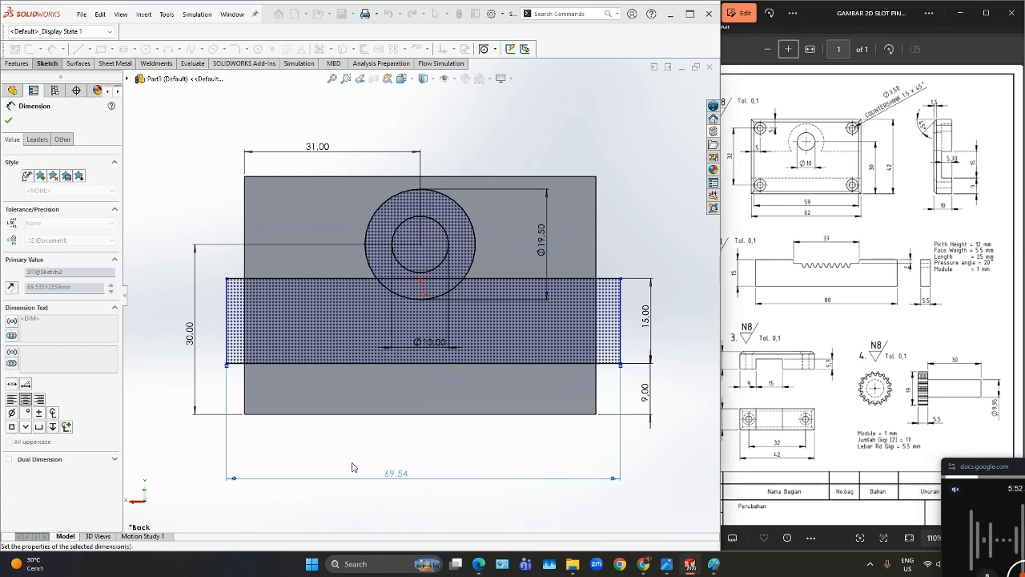
Dimension the rectangle's left side 35 mm horizontally from the origin.
left_click(227, 343)
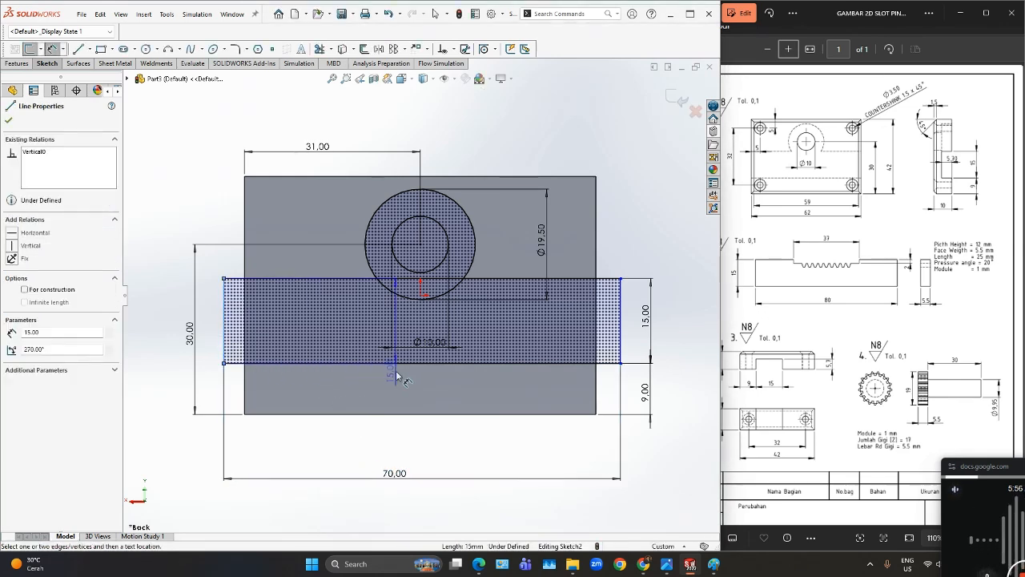
left_click(422, 295)
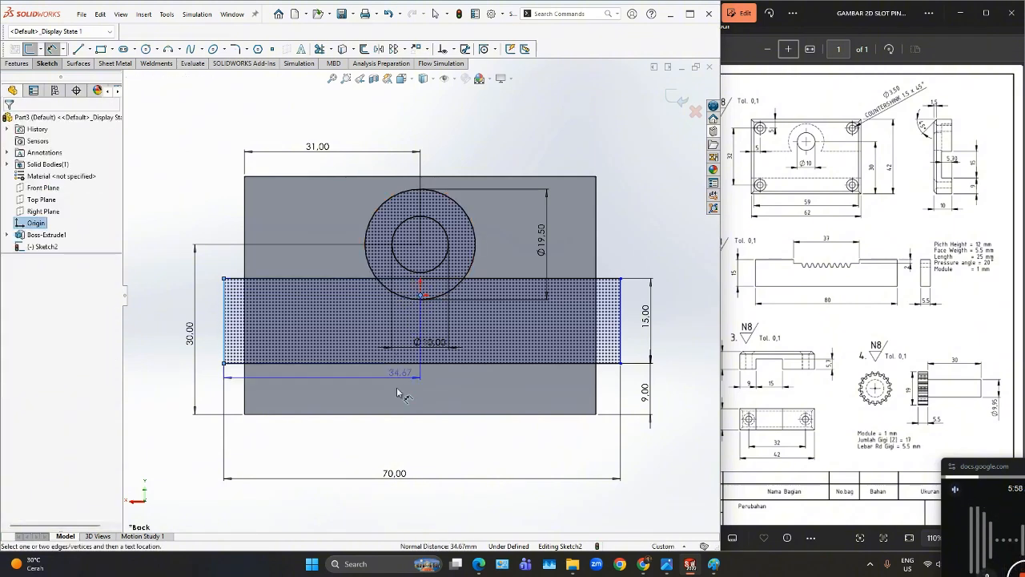
left_click(311, 455)
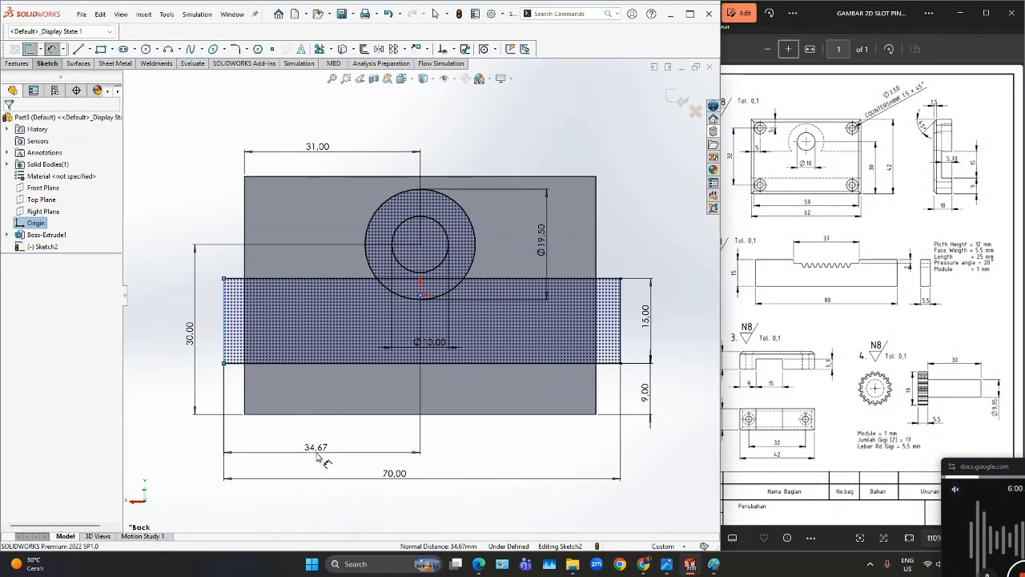
type("35")
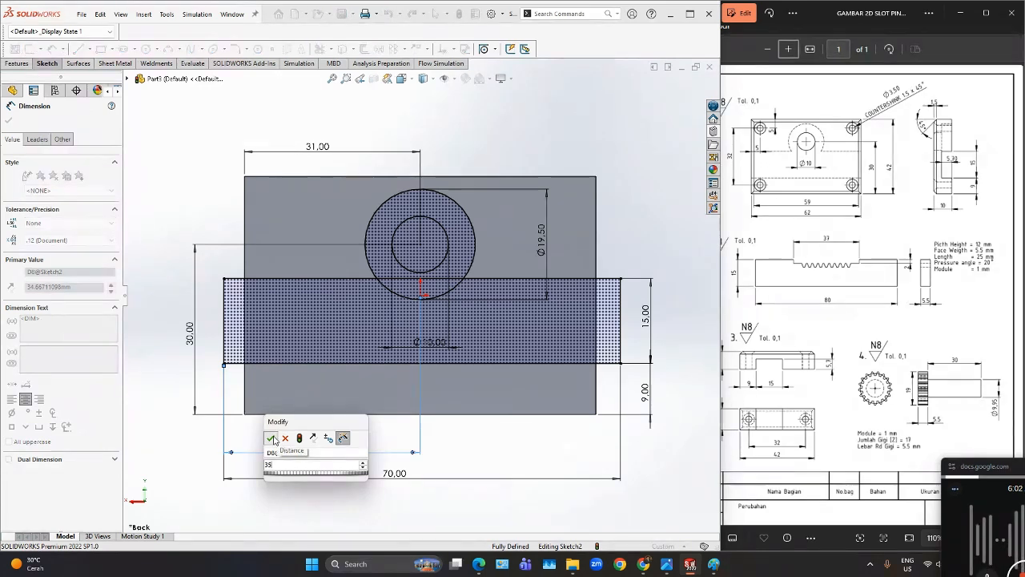
key("Return")
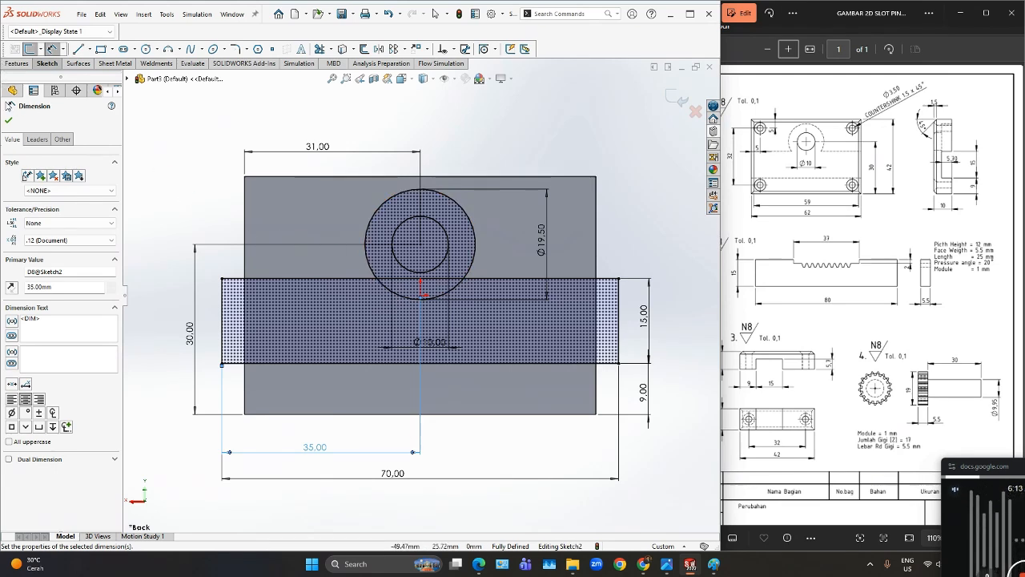
left_click(9, 123)
Cut the slot strip and the whole outer circle area, including the inner circle and overlap, into the plate with a blind 5.7 mm Extruded Cut.
left_click(16, 64)
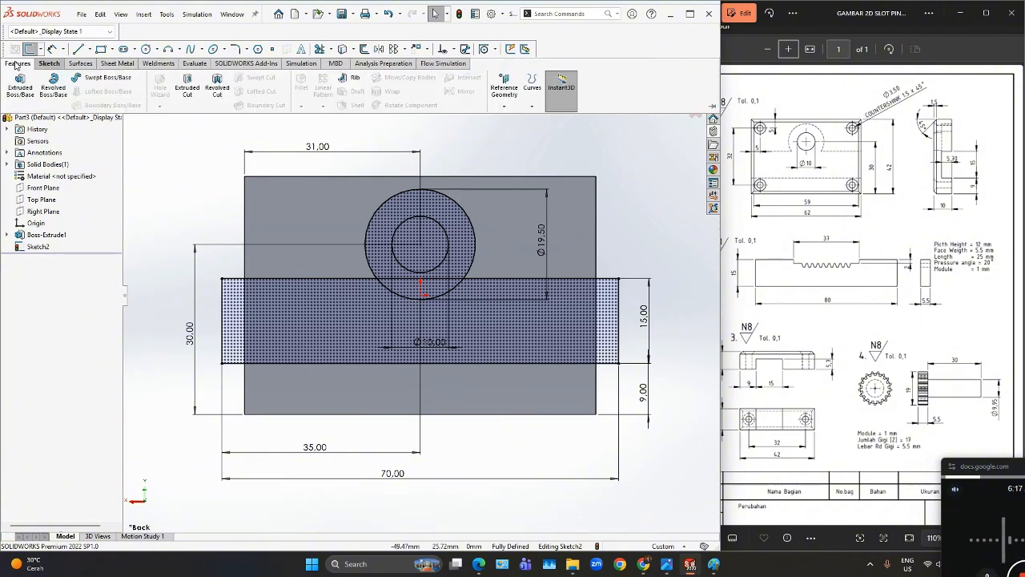
left_click(191, 102)
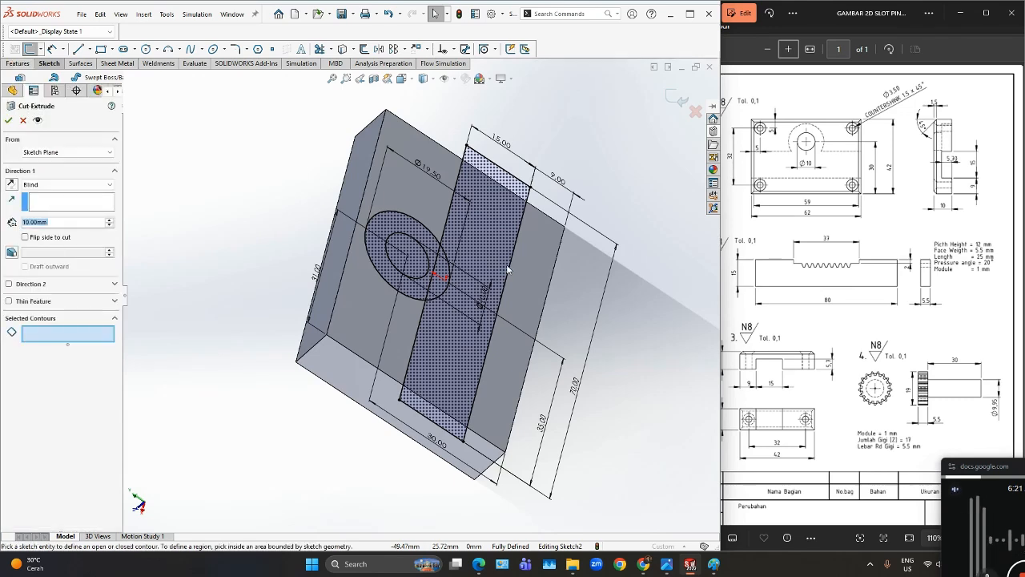
left_click(428, 373)
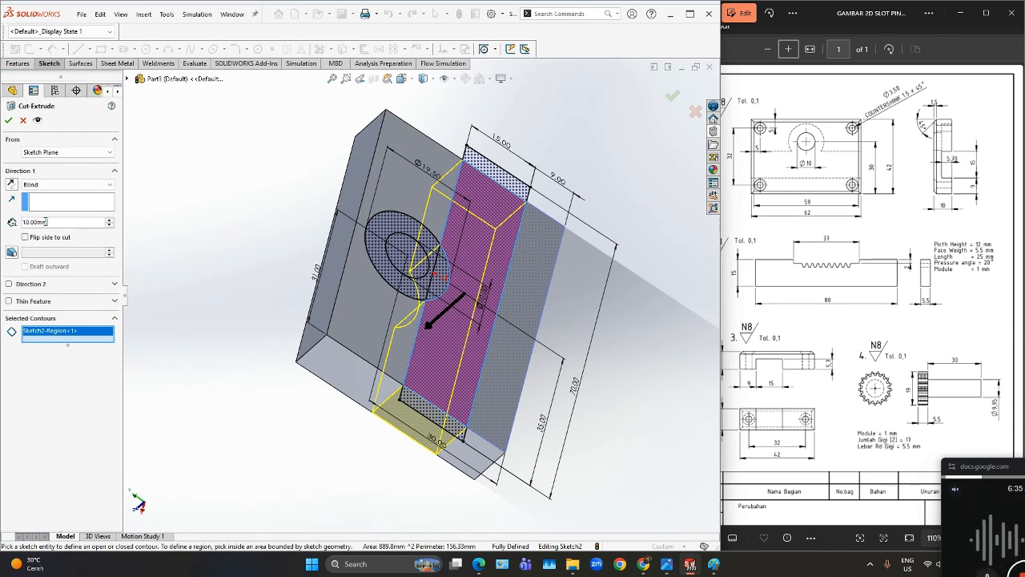
type("5.7")
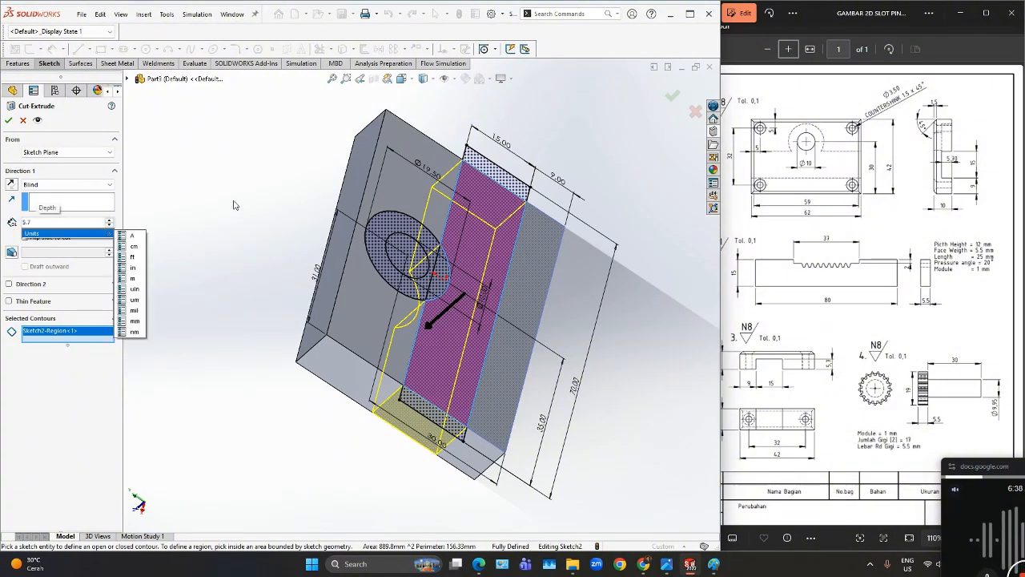
key("Return")
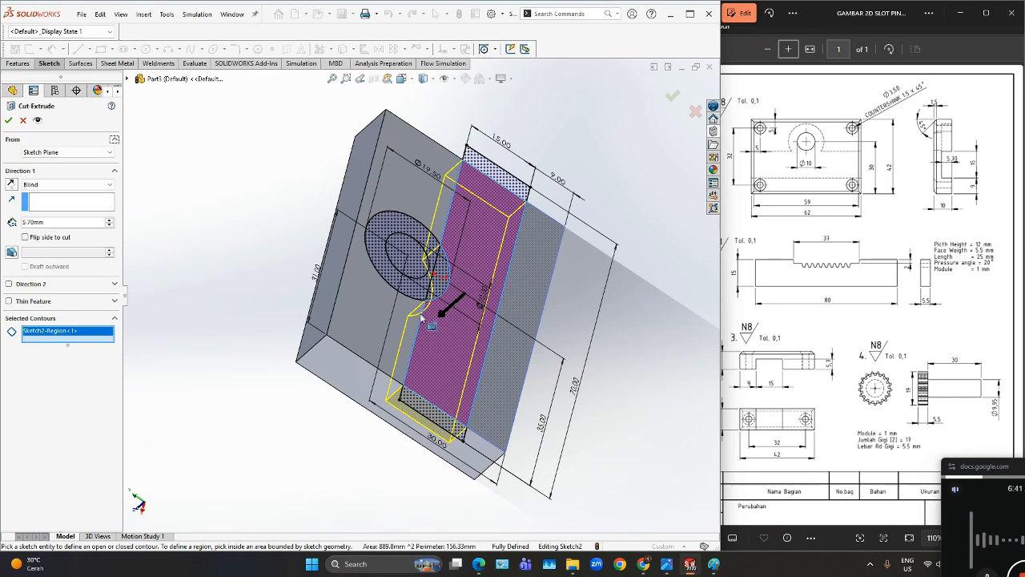
left_click(388, 274)
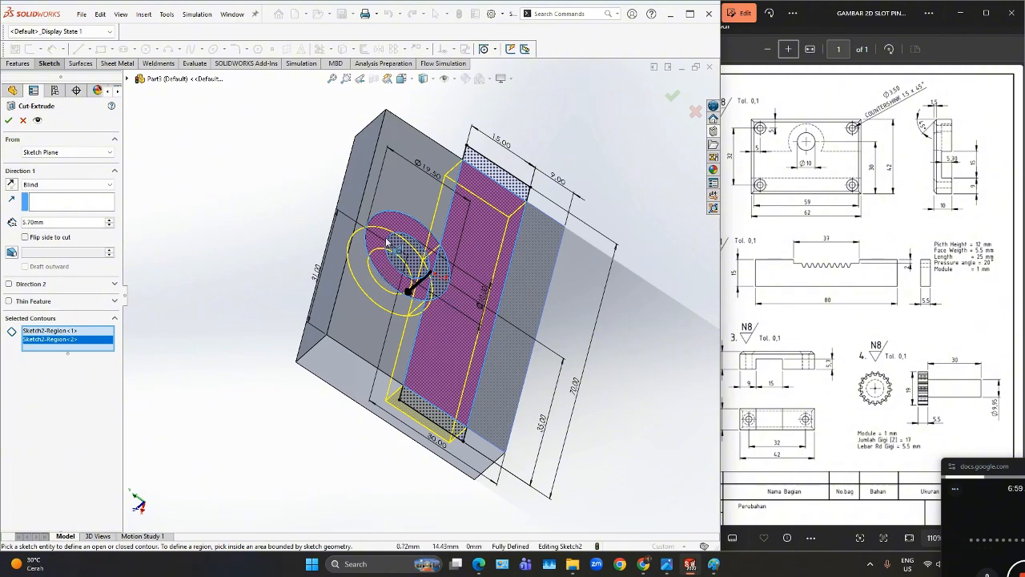
left_click(453, 274)
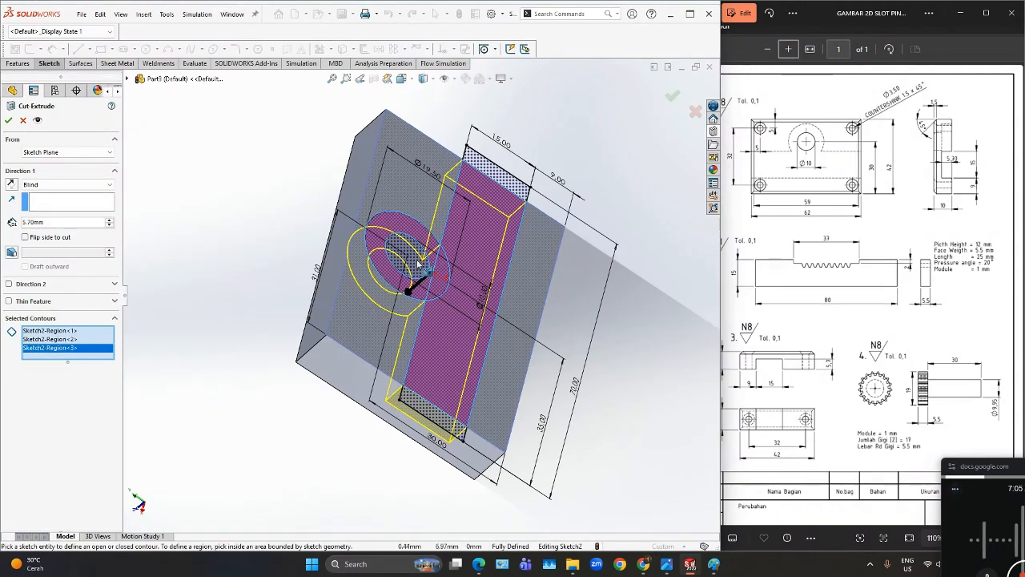
left_click(417, 264)
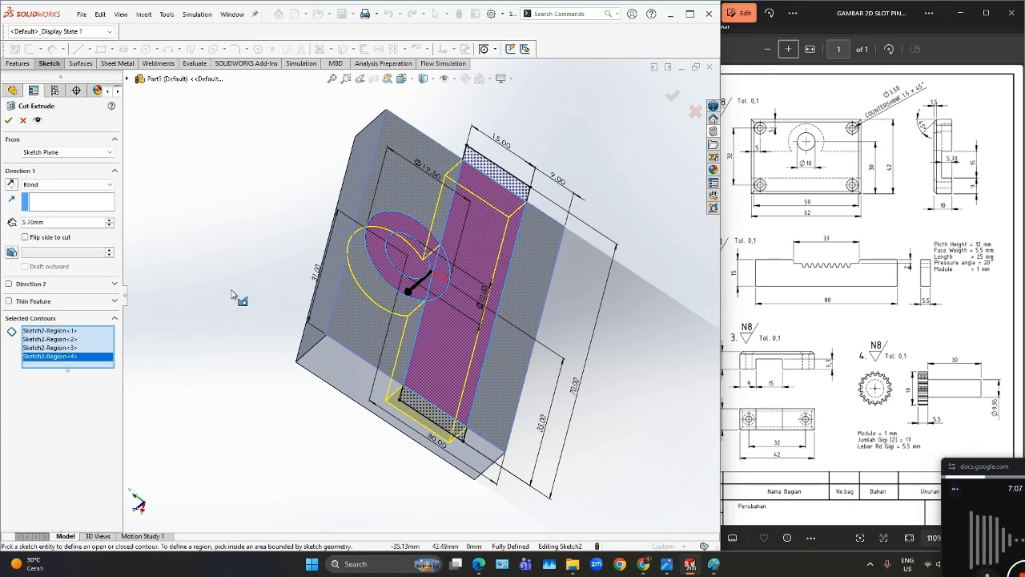
left_click(9, 119)
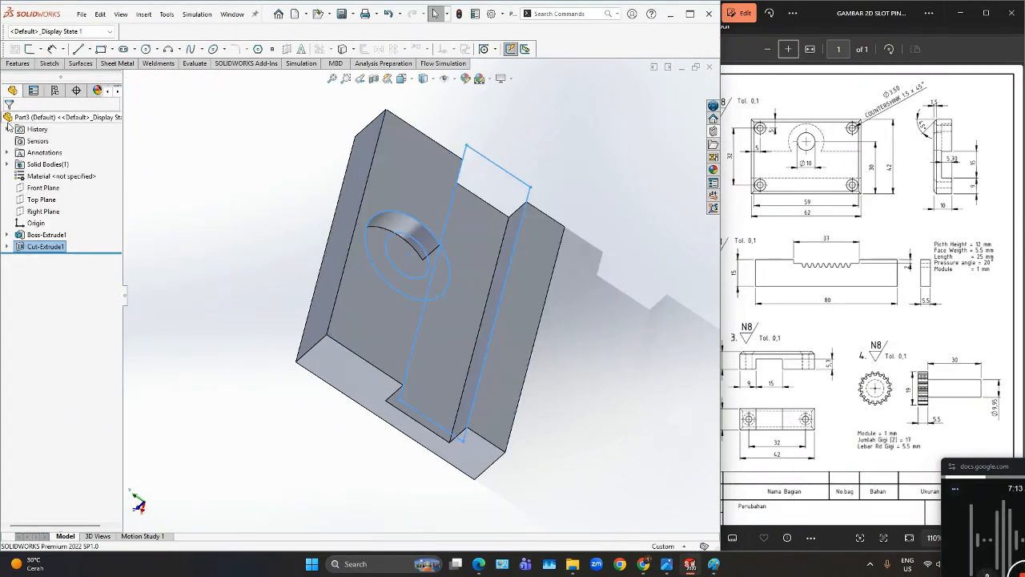
Examine the slot and circular recess from several angles, temporarily showing the base extrusion's sketch and hiding it again.
middle_click_drag(375, 383, 323, 409)
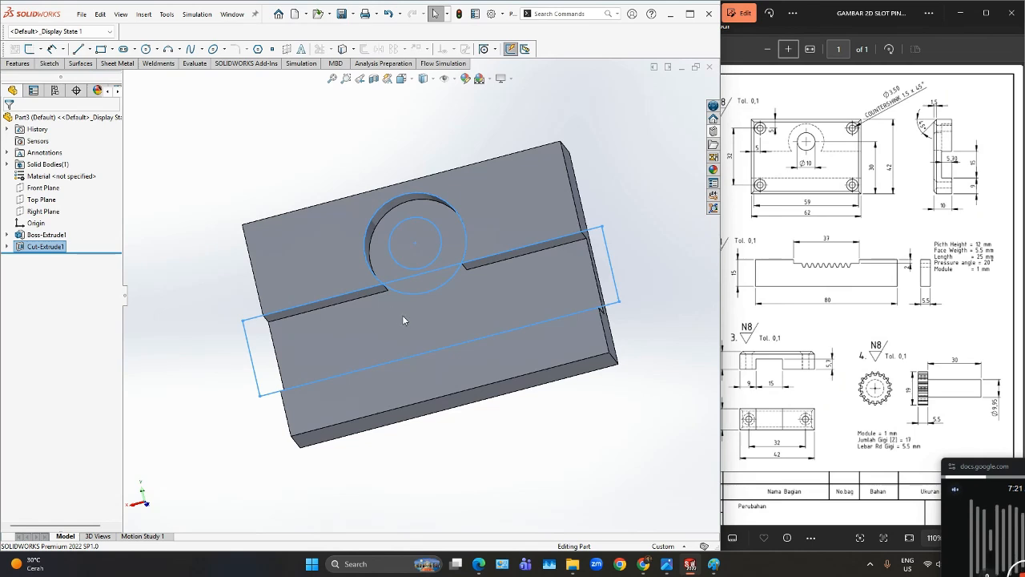
scroll(402, 315, "down", 2)
scroll(413, 329, "up", 2)
scroll(418, 264, "down", 2)
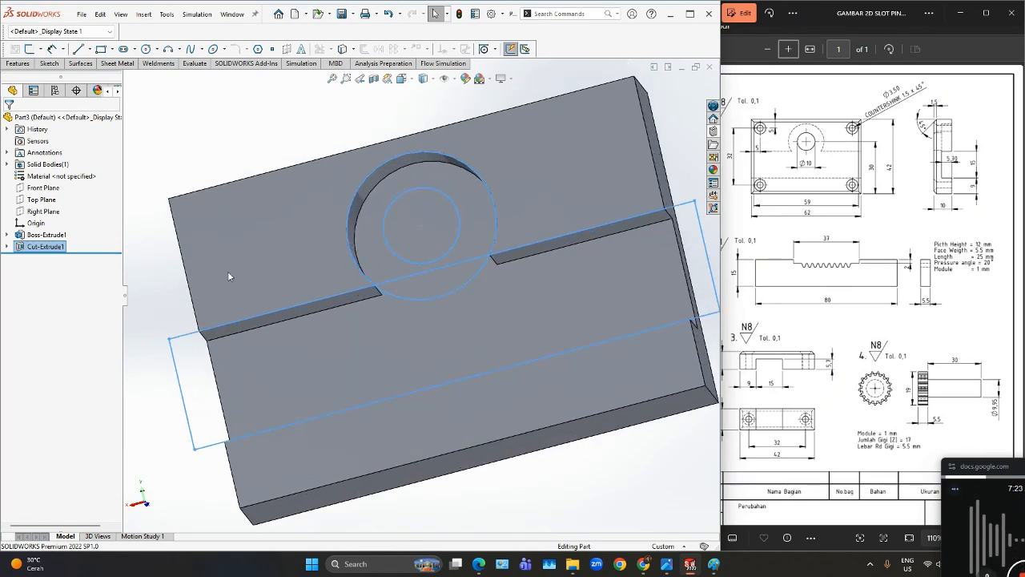
left_click(8, 235)
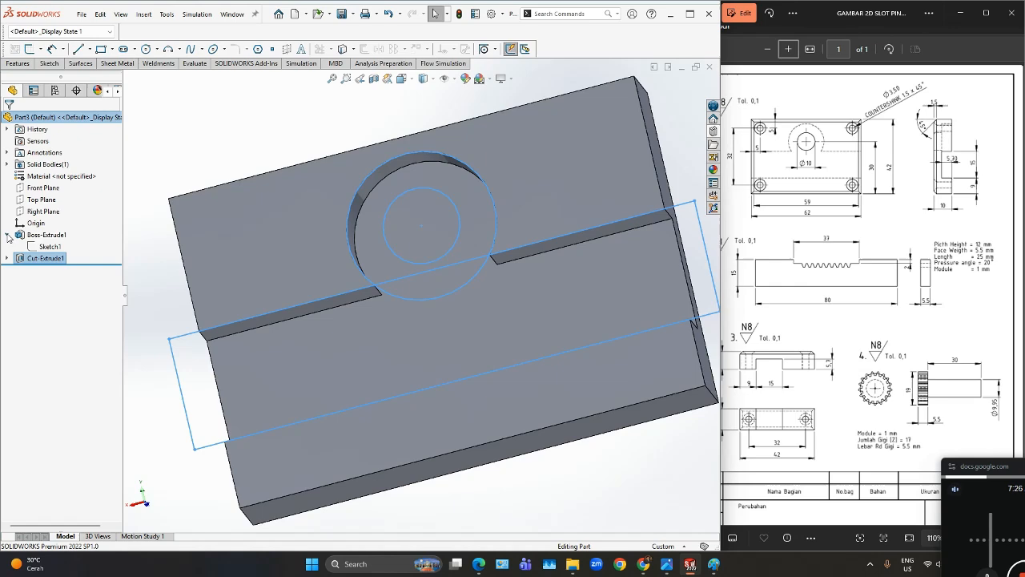
right_click(49, 247)
left_click(57, 232)
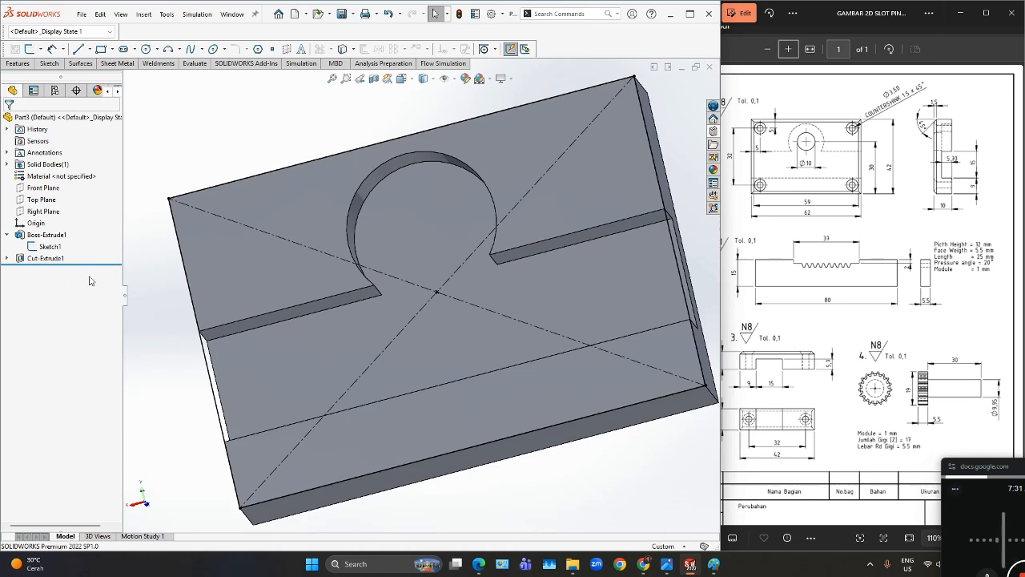
right_click(50, 250)
left_click(61, 234)
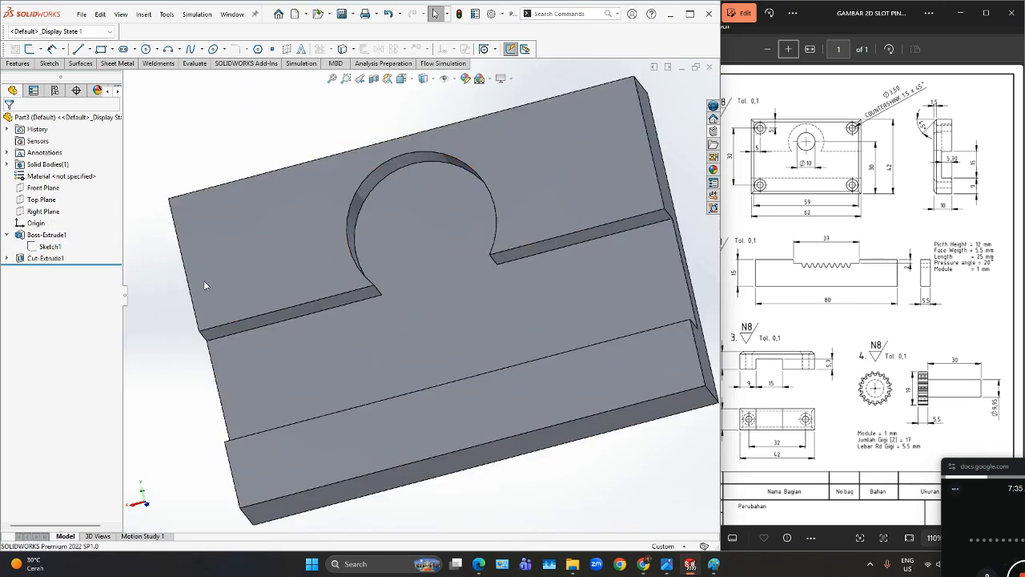
middle_click_drag(204, 286, 277, 271)
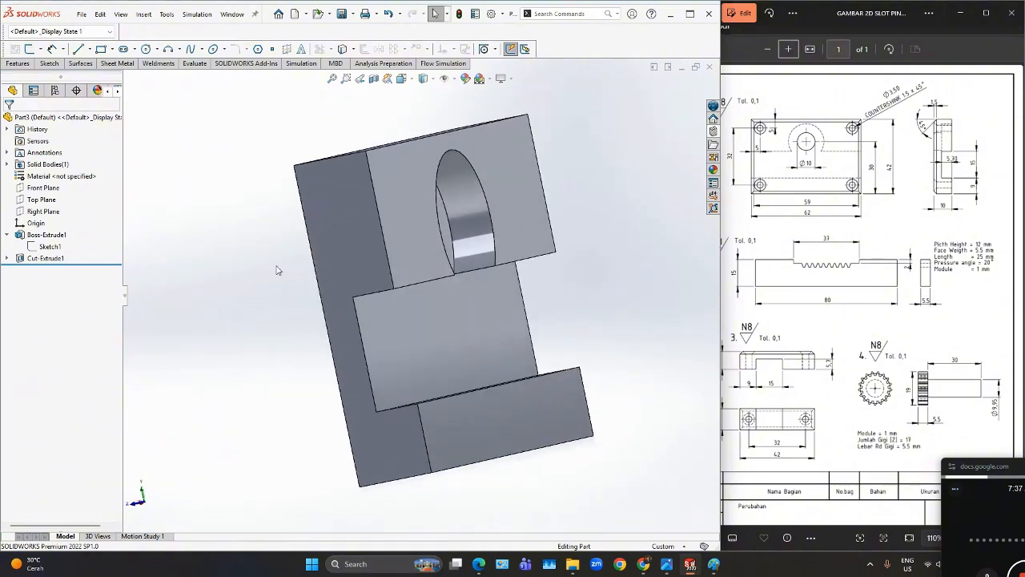
right_click(50, 247)
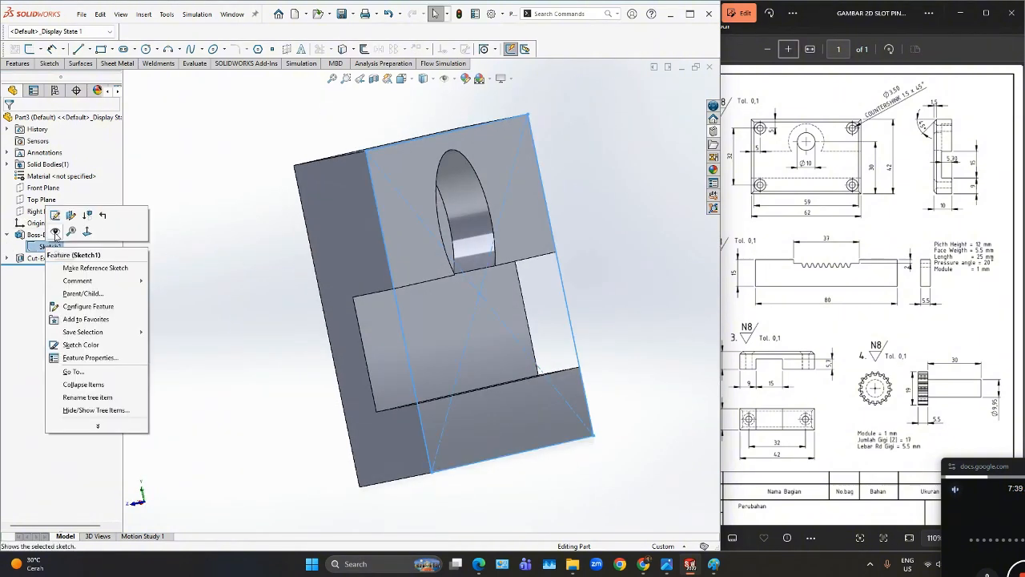
left_click(57, 232)
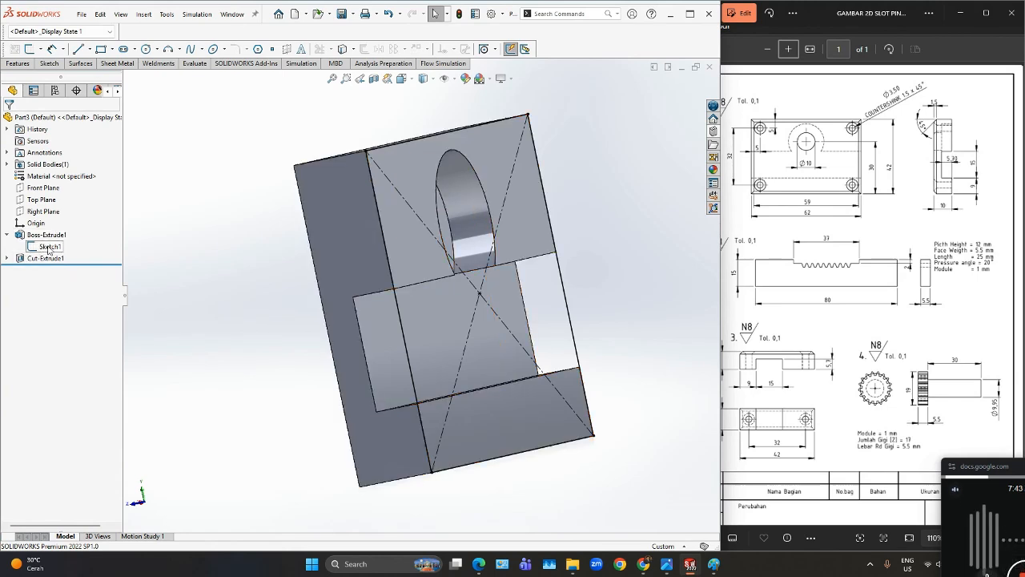
right_click(50, 247)
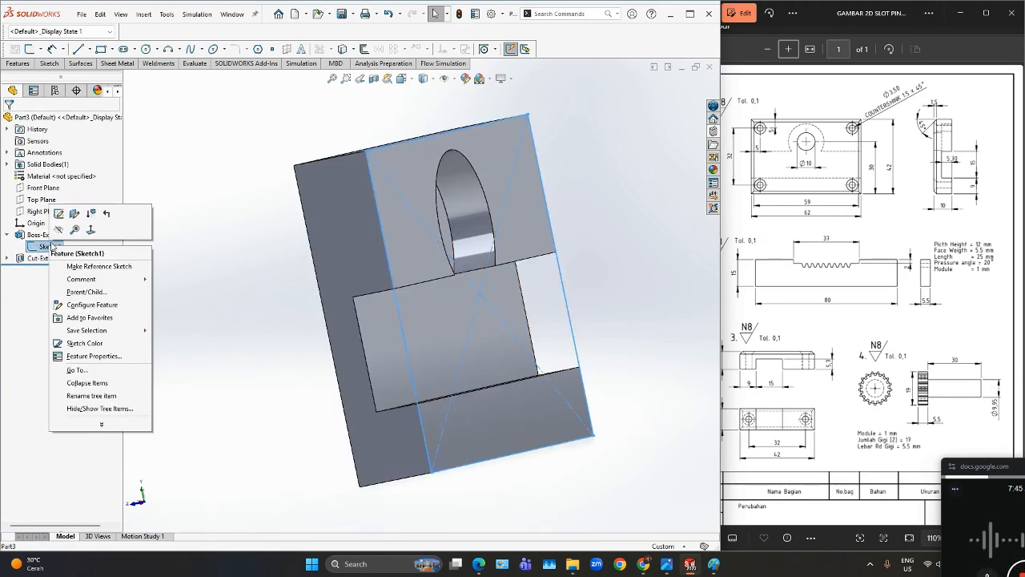
left_click(57, 230)
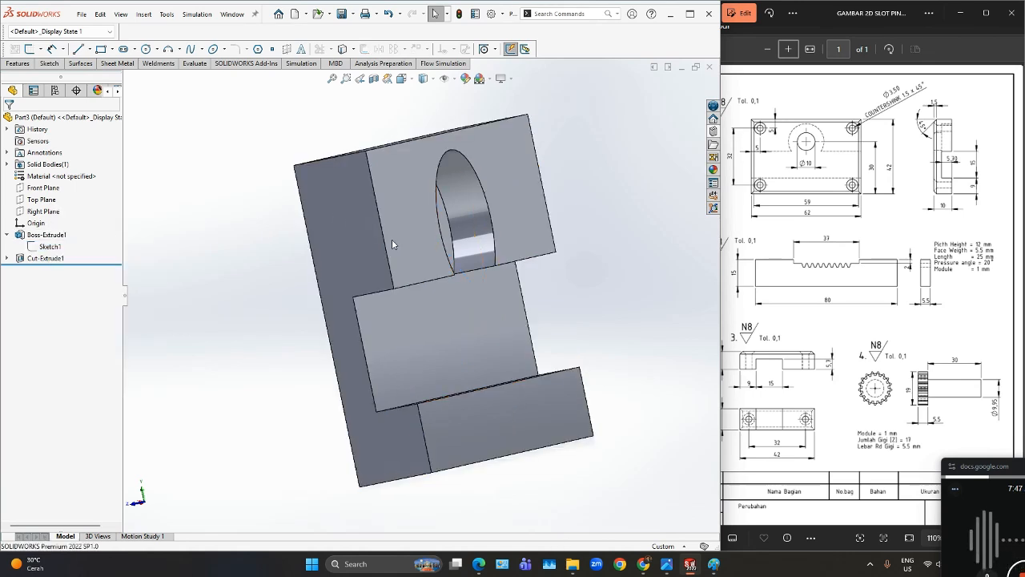
Start a sketch on the recess floor and draw a circle about 9.7 mm in diameter, concentric with the circular recess.
mouse_move(391, 239)
middle_mouse_down()
mouse_move(430, 264)
mouse_move(405, 271)
middle_mouse_up()
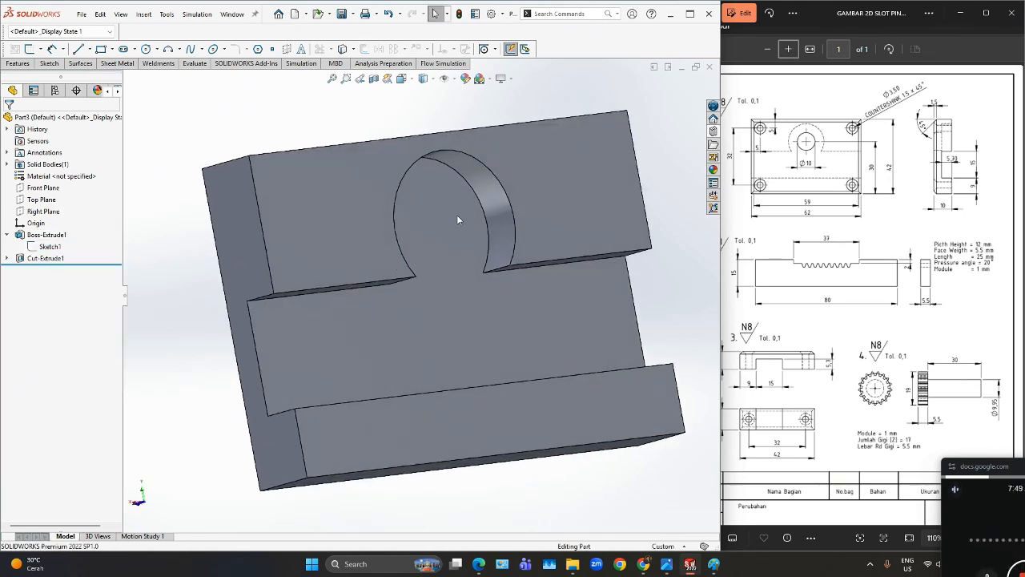
scroll(457, 262, "down", 2)
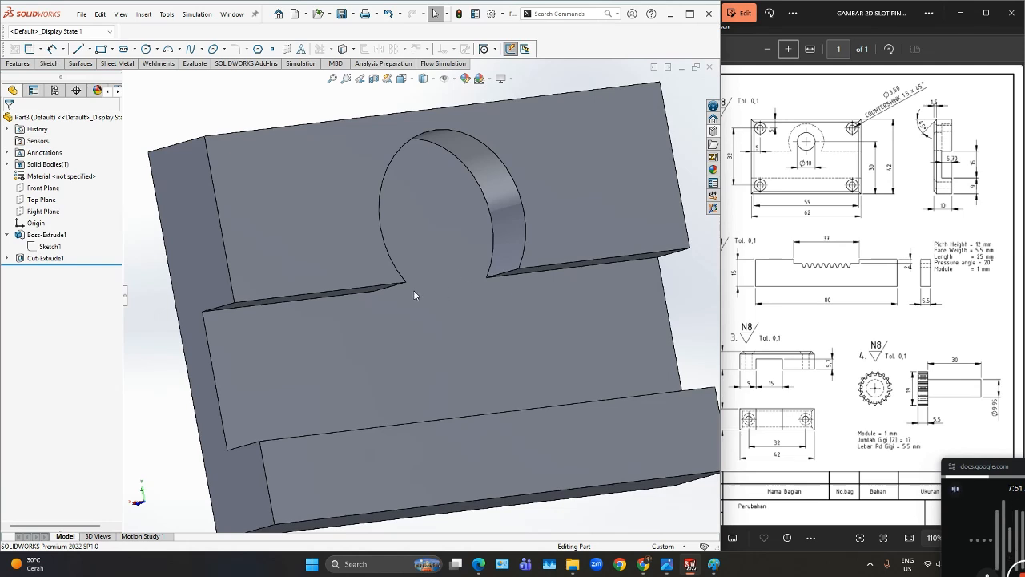
right_click(437, 225)
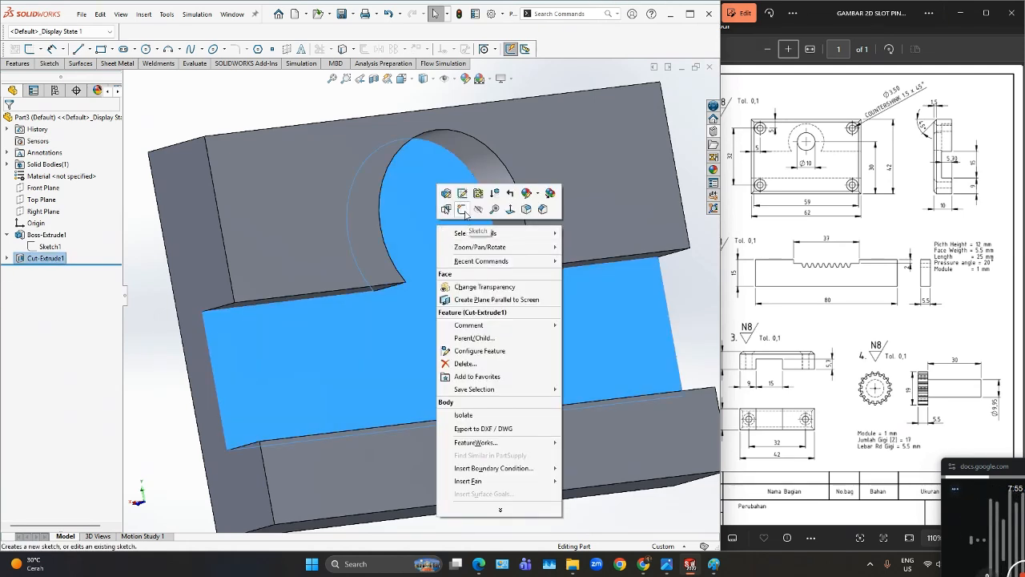
left_click(462, 210)
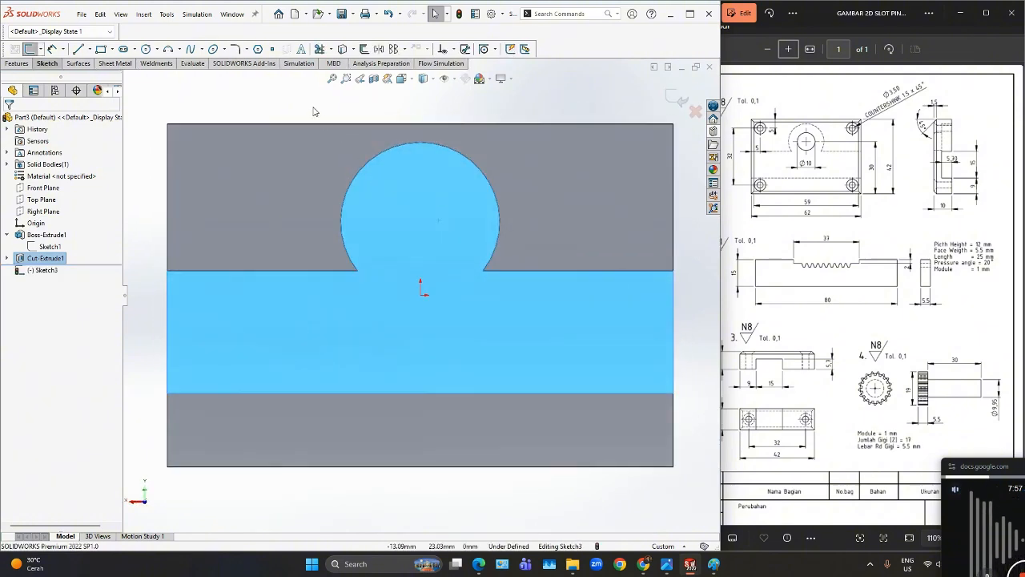
left_click(147, 49)
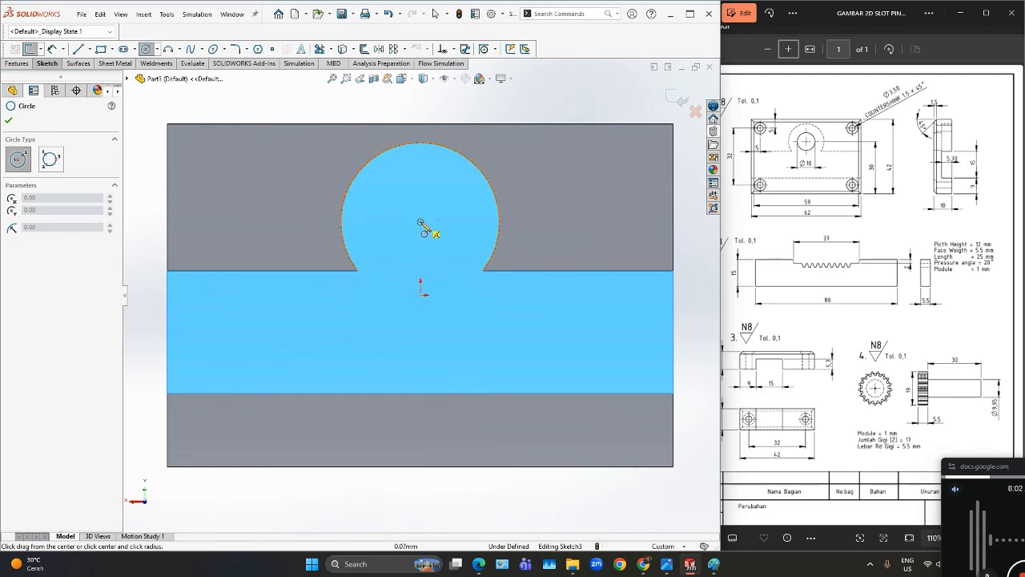
mouse_move(419, 222)
left_mouse_down()
mouse_move(438, 226)
mouse_move(434, 256)
left_mouse_up()
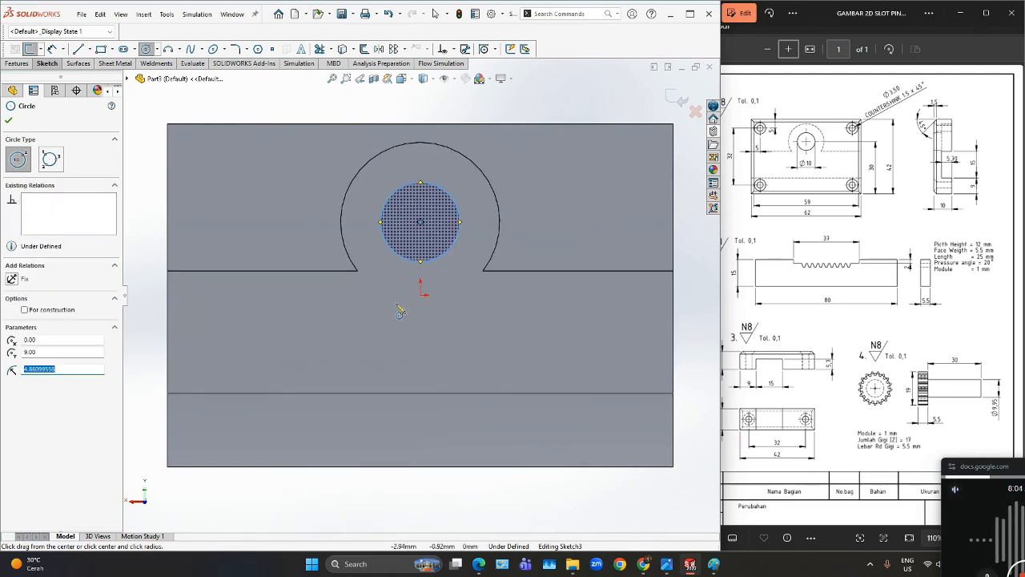
Dimension the circle's diameter as 10 mm.
right_click_drag(369, 366, 374, 312)
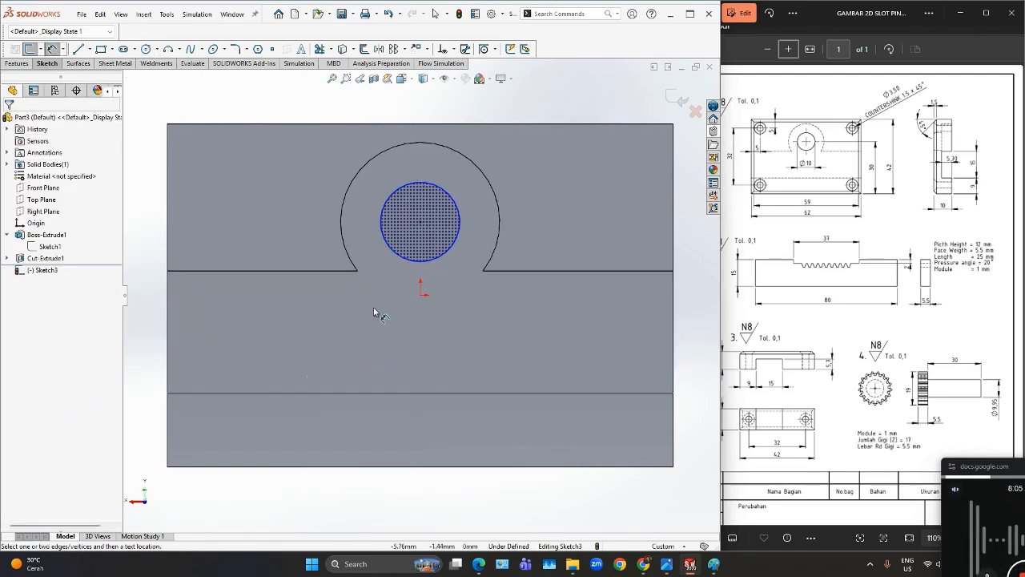
left_click(414, 264)
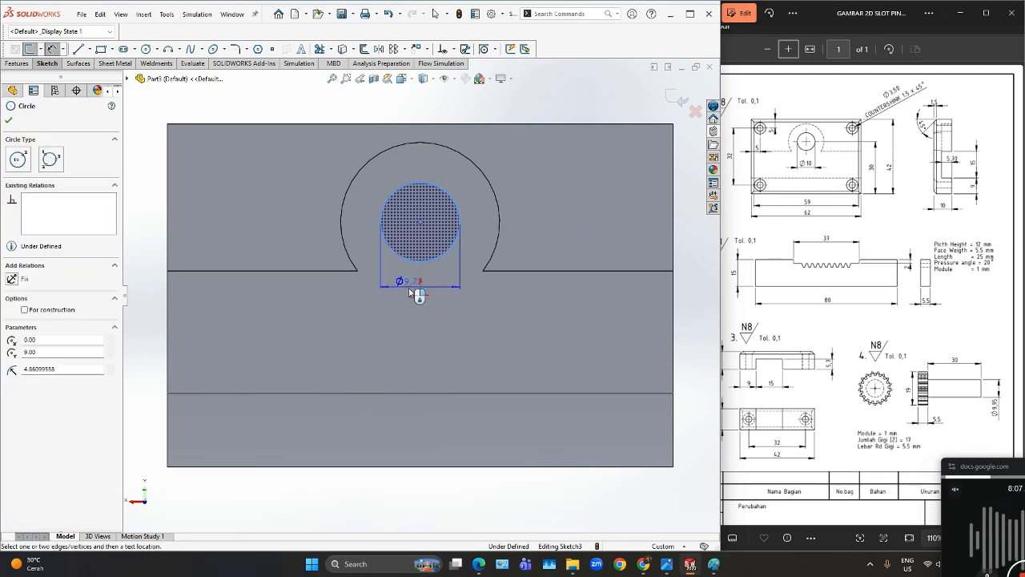
left_click(409, 333)
type("10")
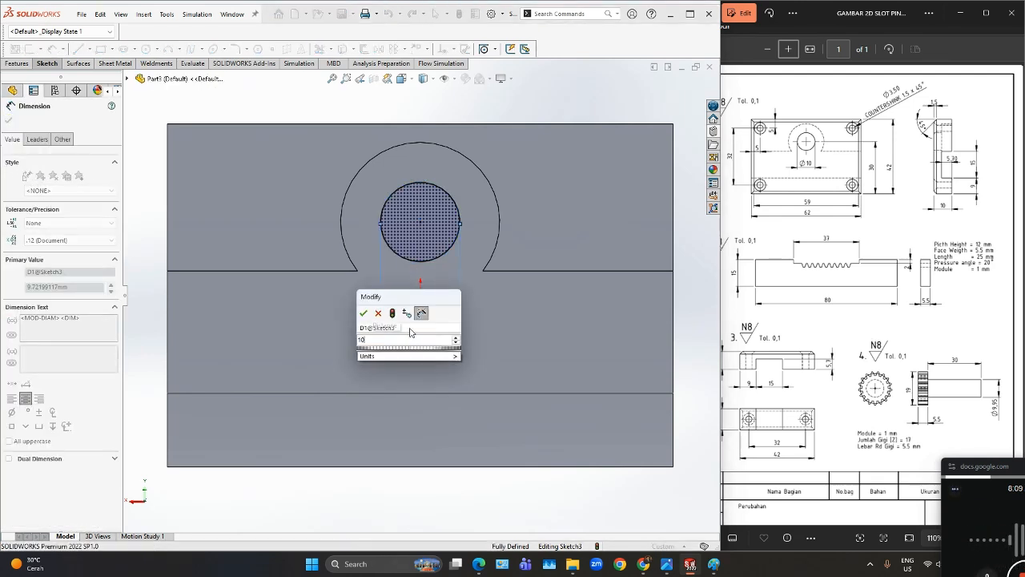
left_click(364, 314)
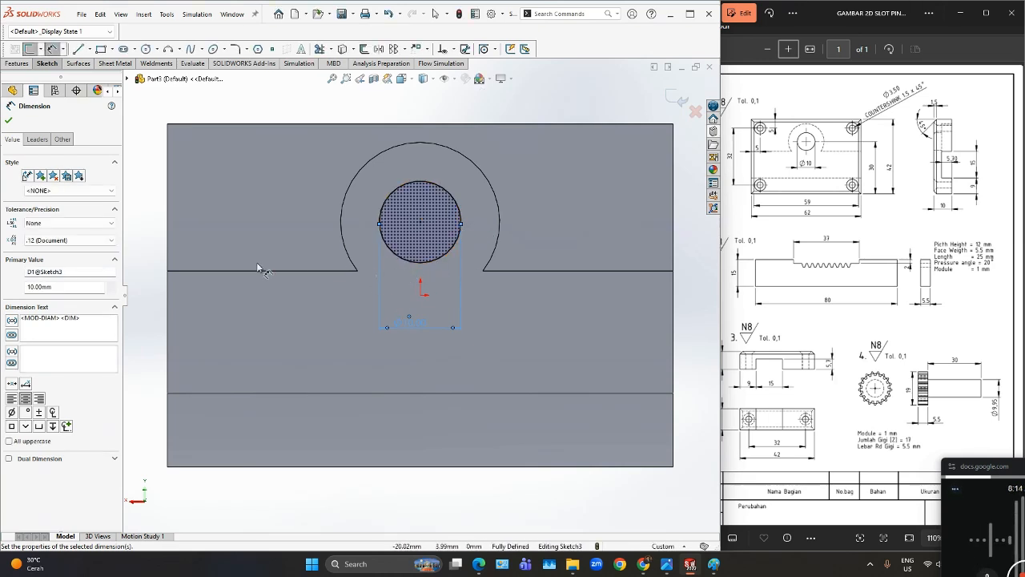
left_click(19, 66)
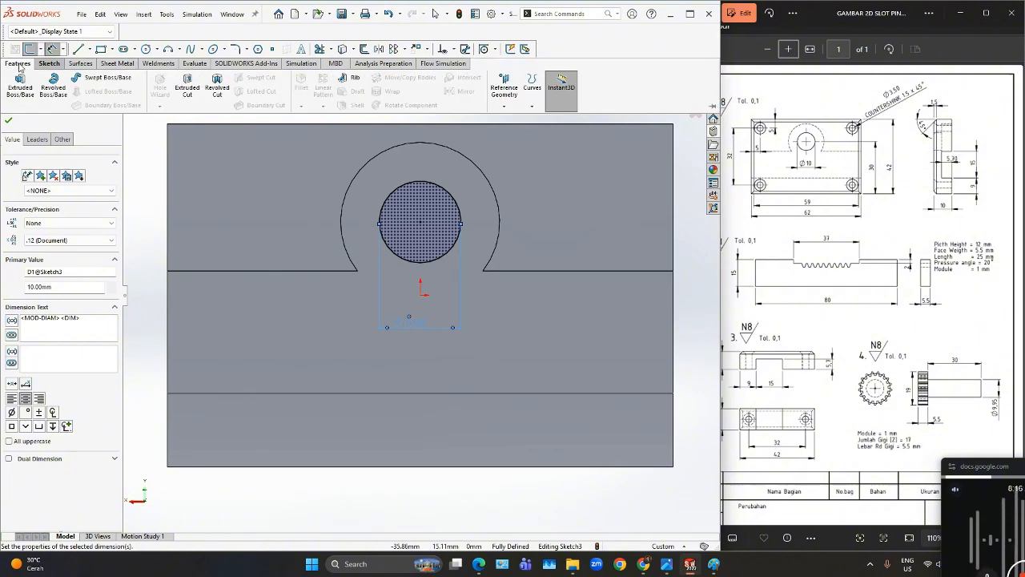
Cut the 10 mm circle through the recess floor with an Extruded Cut set to Up To Next.
left_click(192, 95)
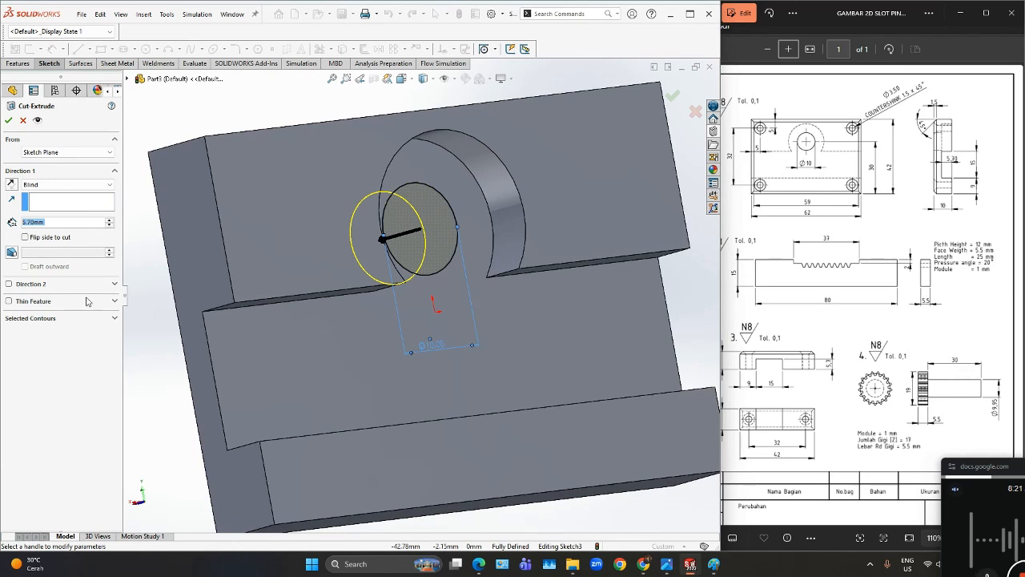
left_click(108, 186)
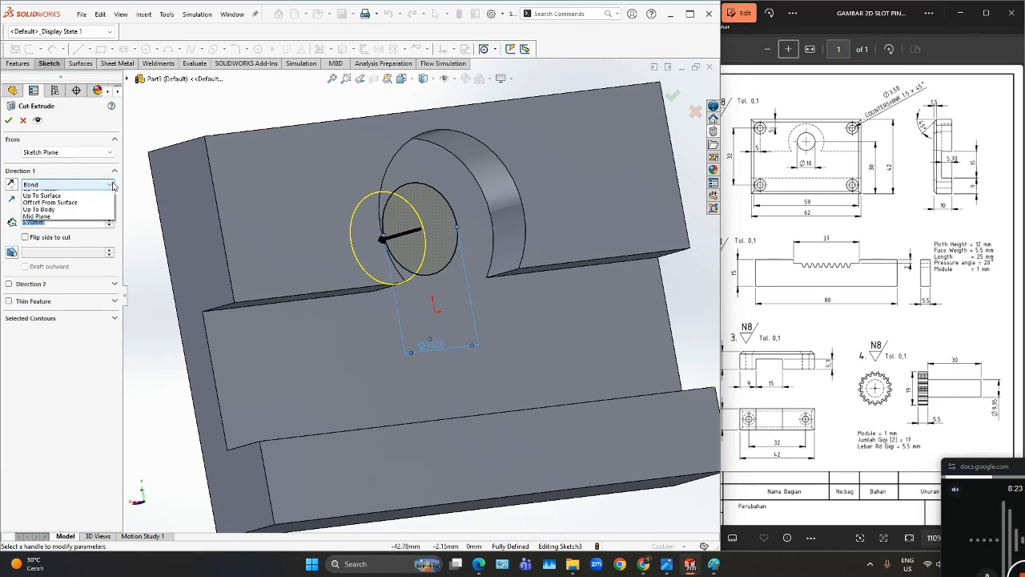
left_click(100, 215)
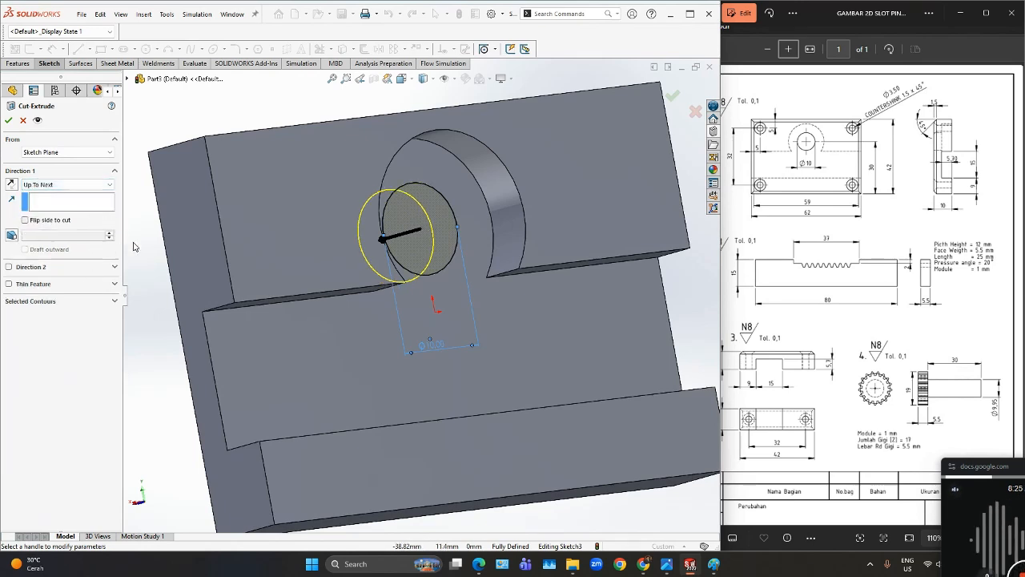
middle_click_drag(257, 296, 291, 296)
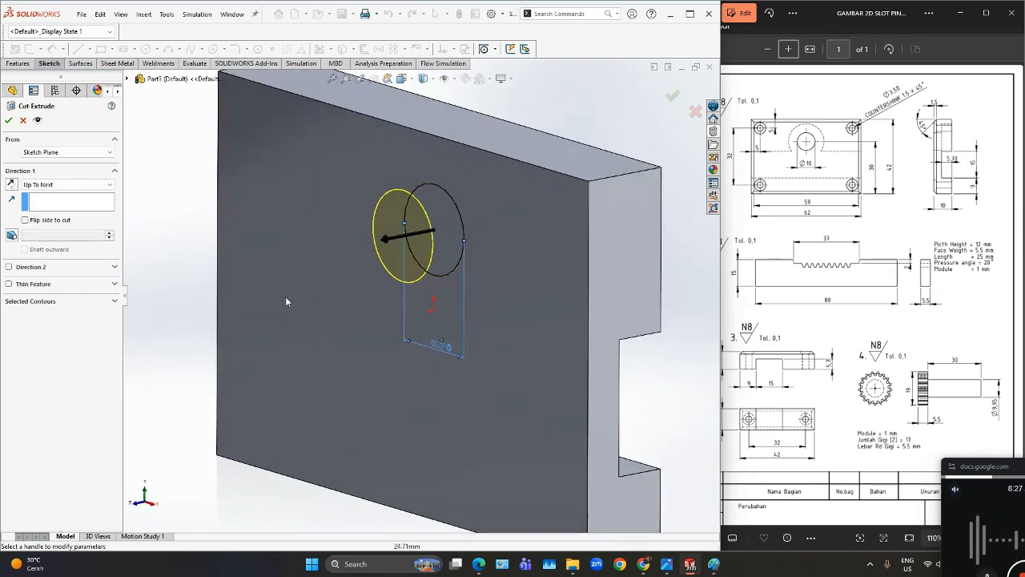
left_click(8, 121)
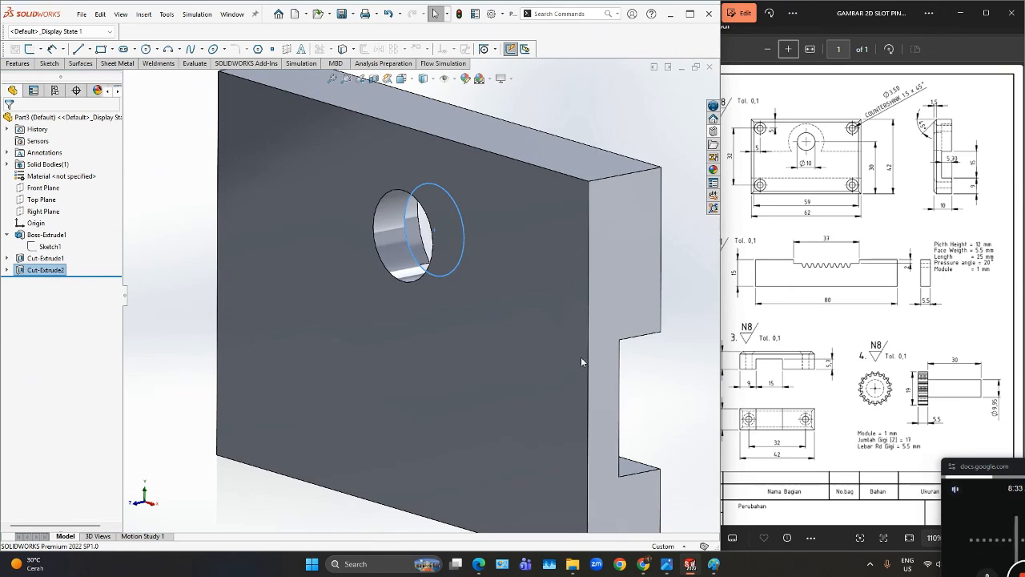
Start a sketch on the plate's flat back face and draw a circle about 4.9 mm in diameter near the lower-right corner.
middle_click_drag(582, 362, 597, 347)
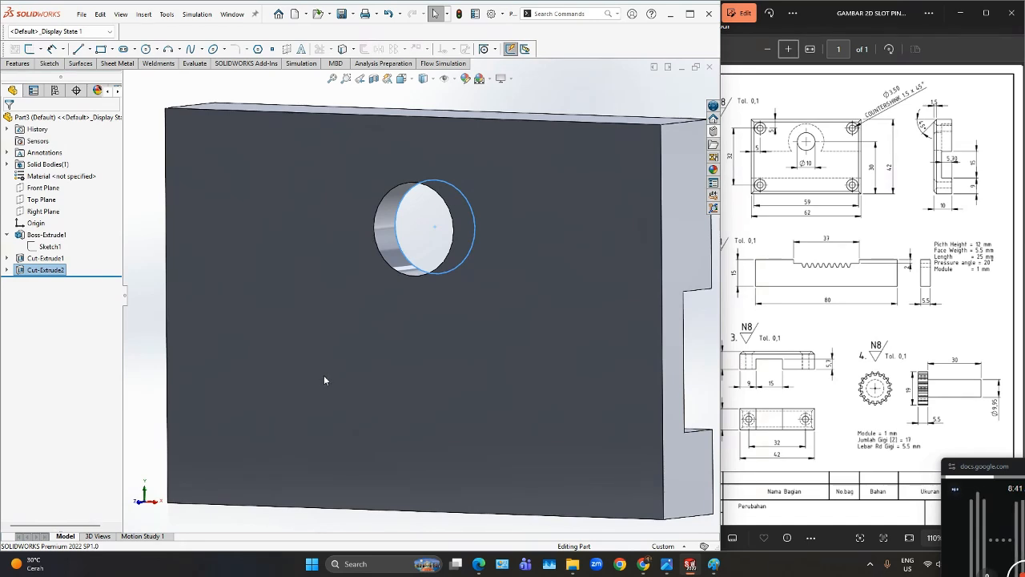
right_click(394, 375)
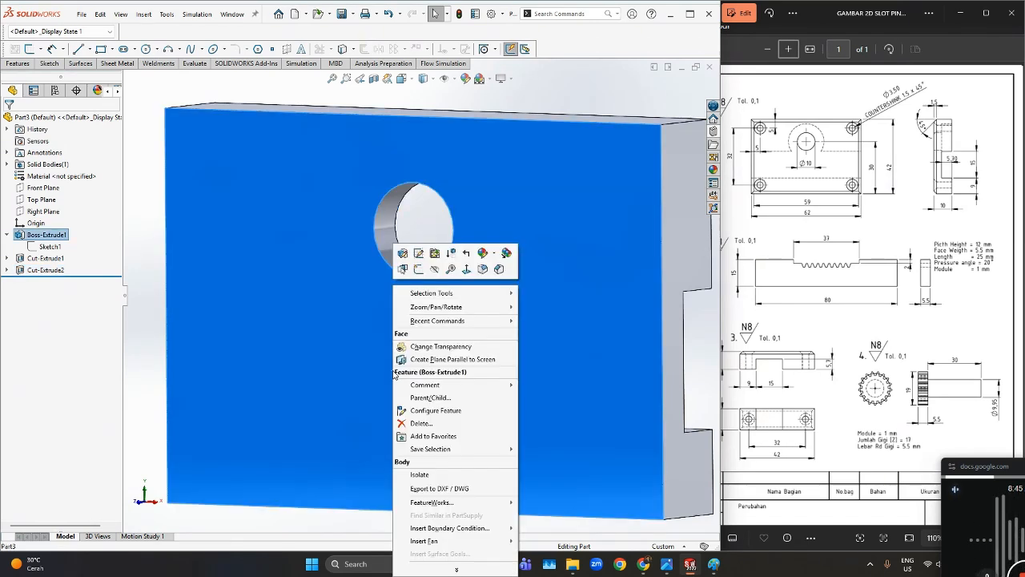
left_click(419, 271)
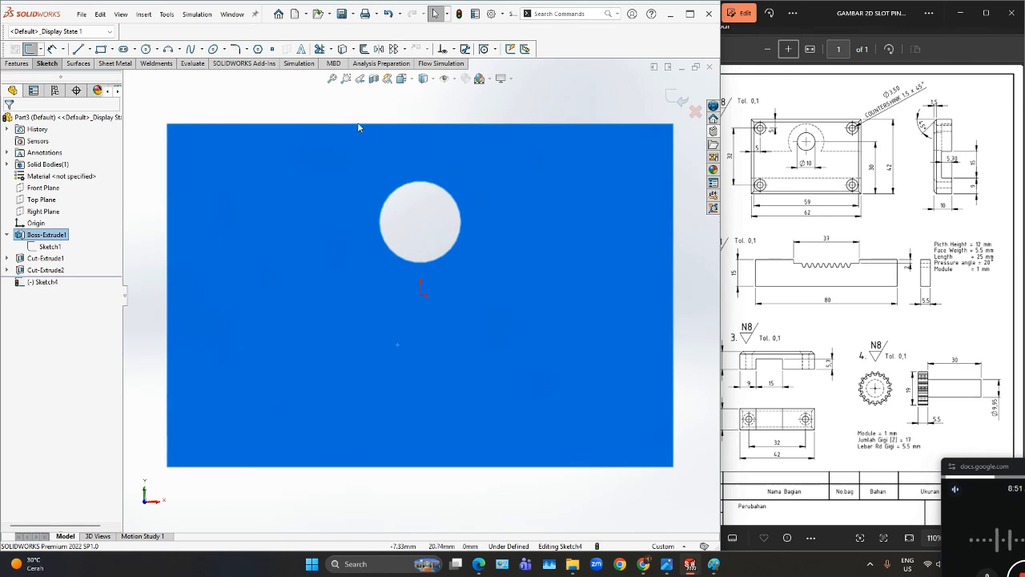
left_click(146, 49)
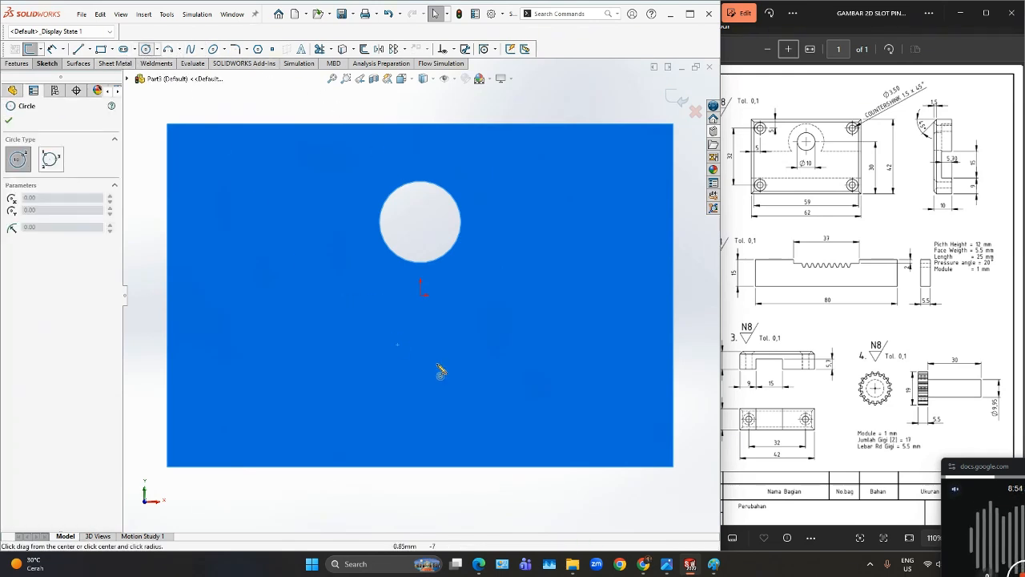
left_click(641, 433)
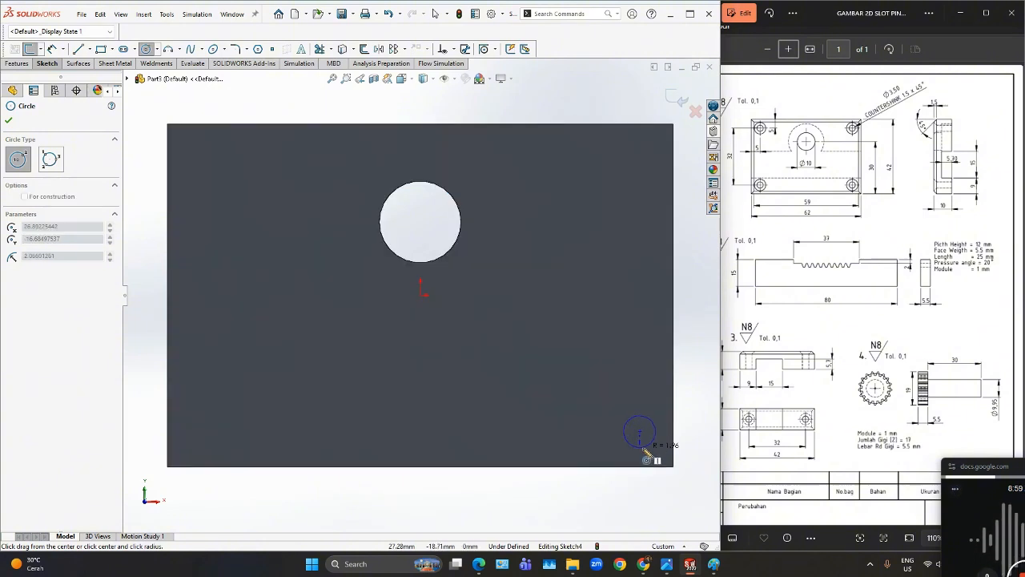
left_click(646, 454)
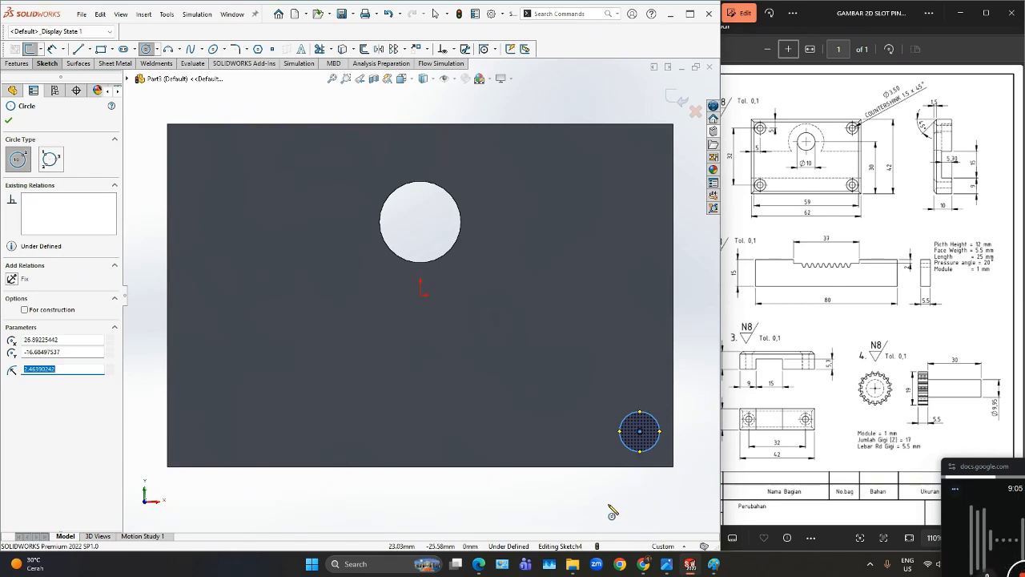
Dimension the corner circle's diameter as 3.5 mm.
right_click_drag(607, 497, 612, 446)
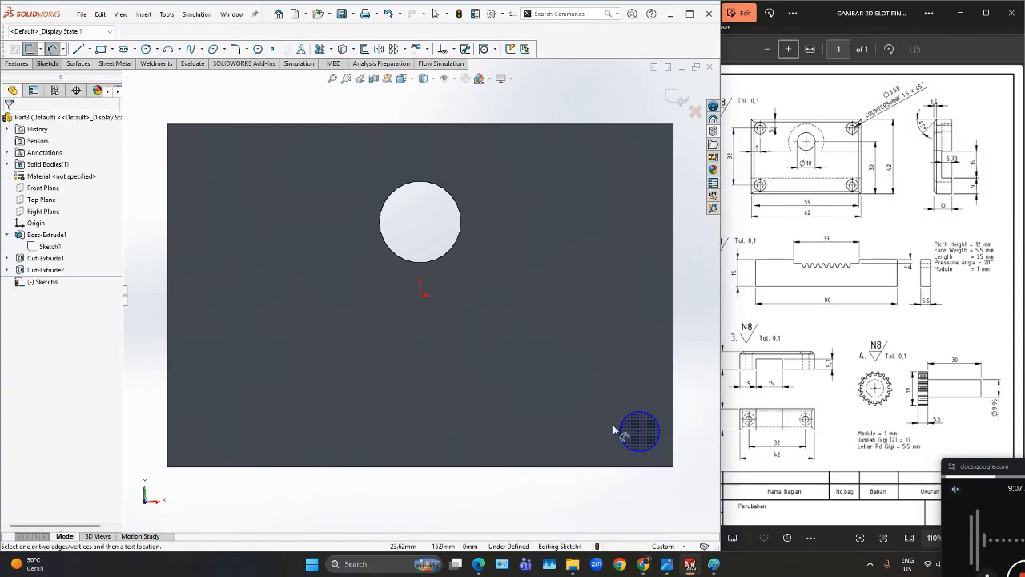
left_click(634, 415)
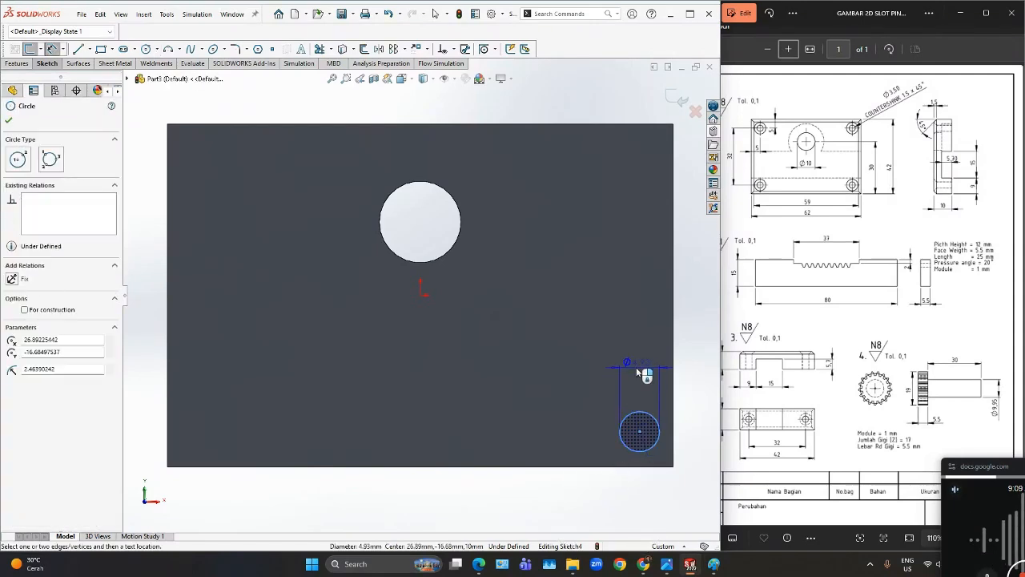
left_click(639, 373)
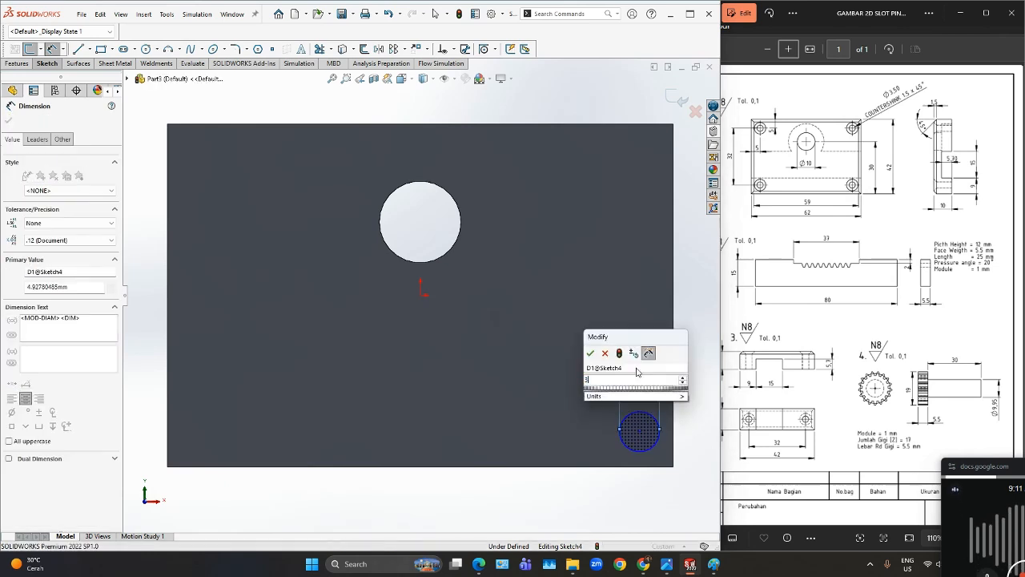
type("3.5")
left_click(591, 353)
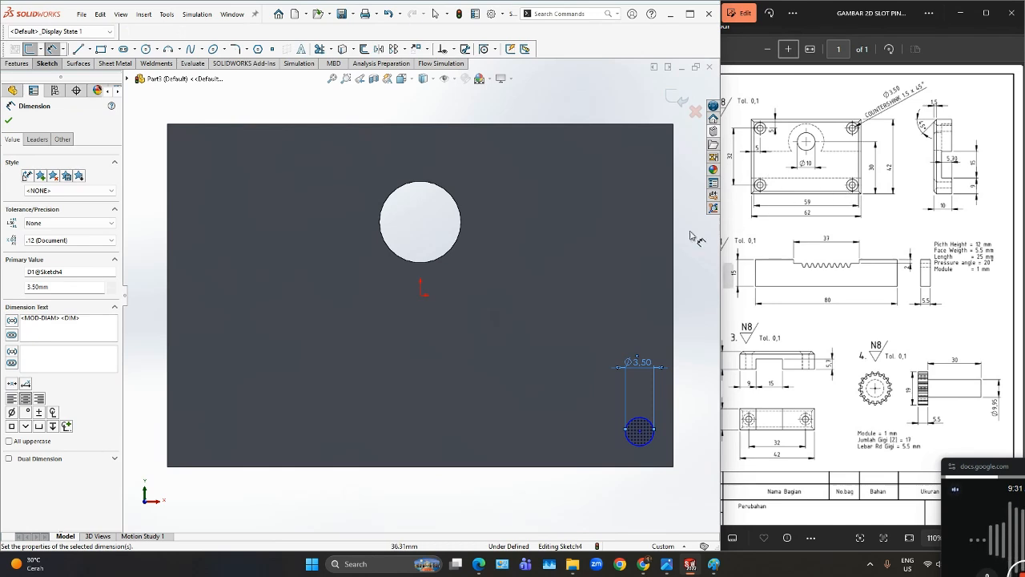
Dimension the corner circle's centre 5 mm from the plate's right edge and 5 mm from its bottom edge.
left_click(645, 444)
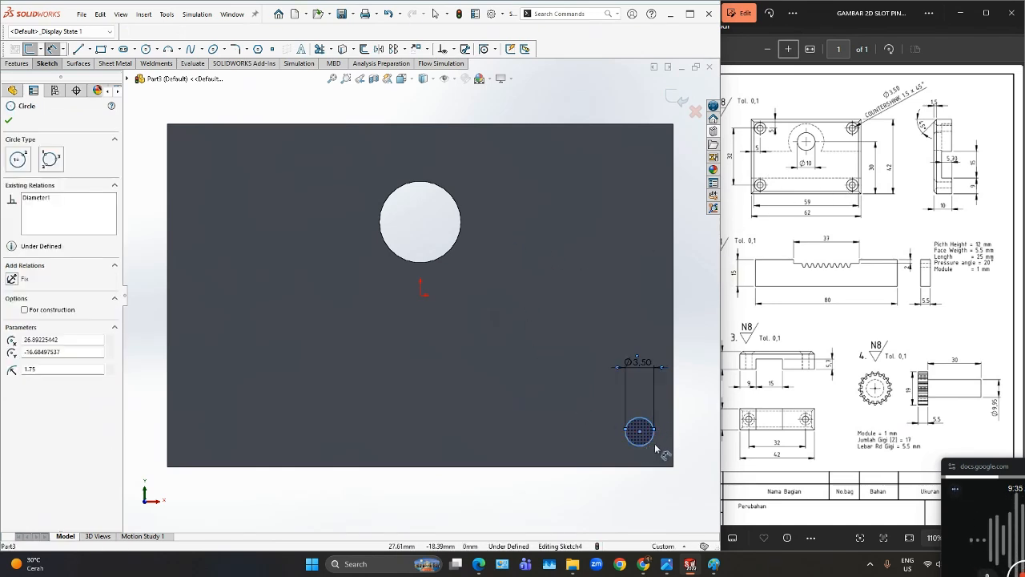
left_click(675, 437)
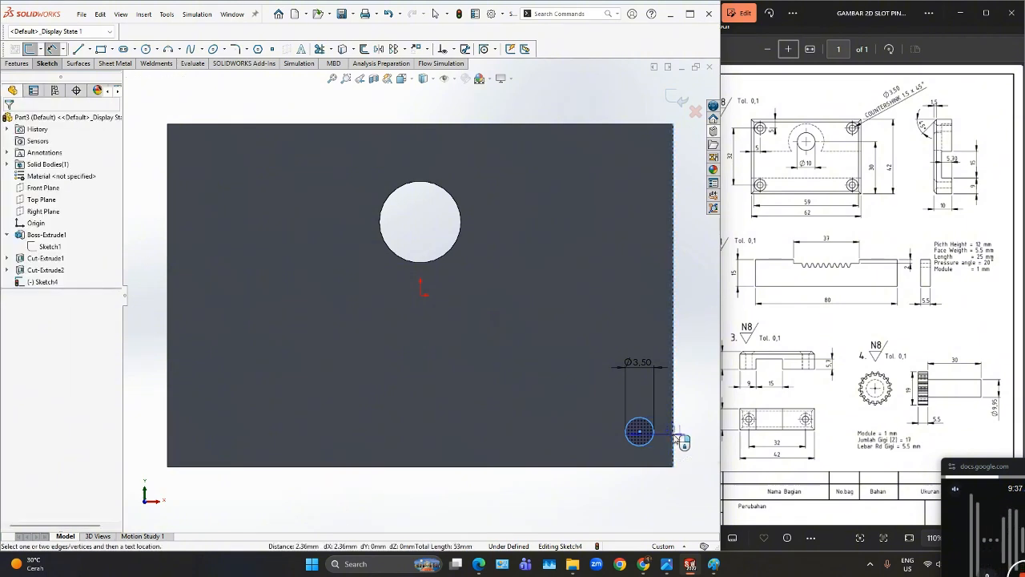
left_click(661, 503)
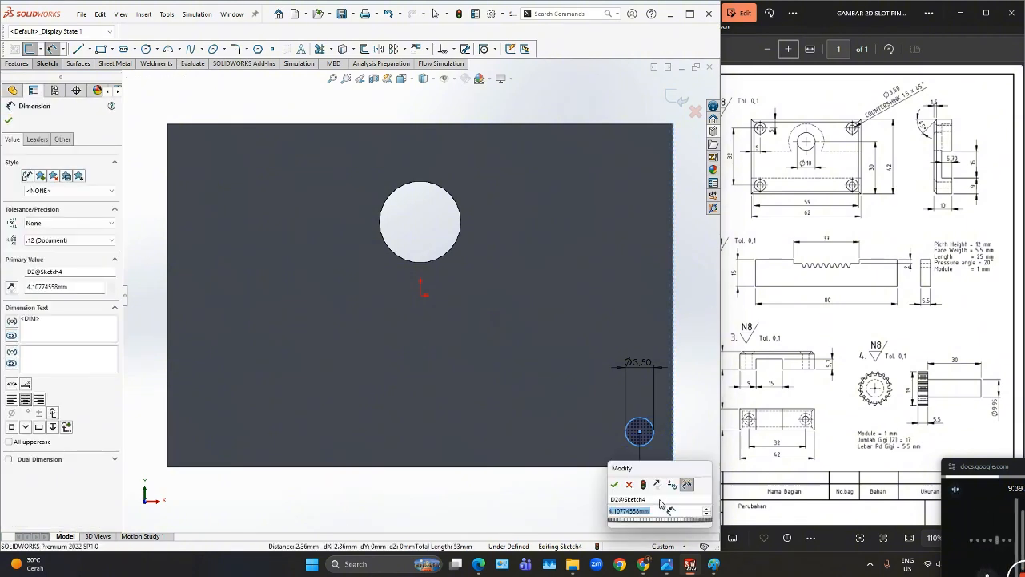
type("5")
left_click(617, 485)
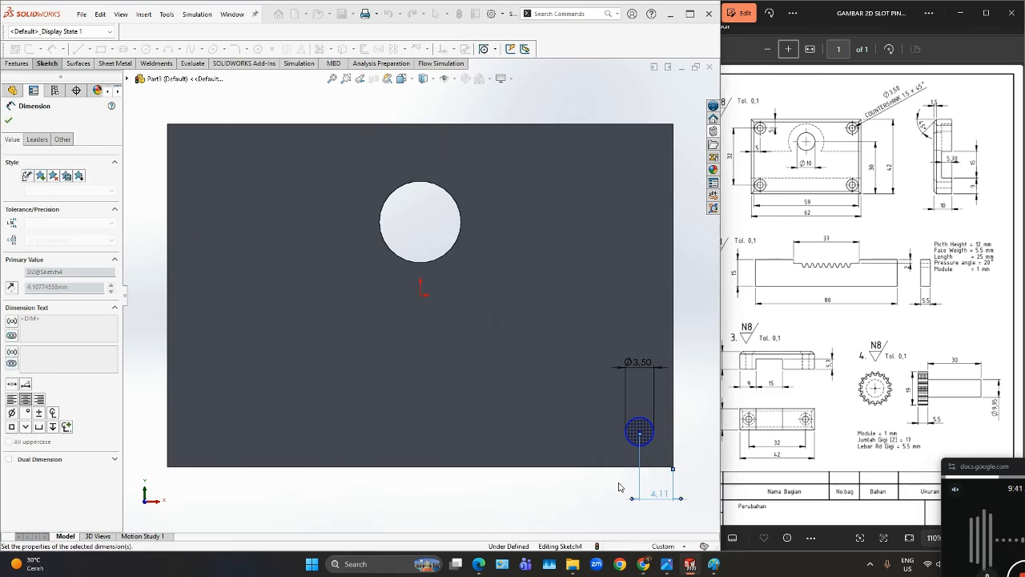
left_click(631, 467)
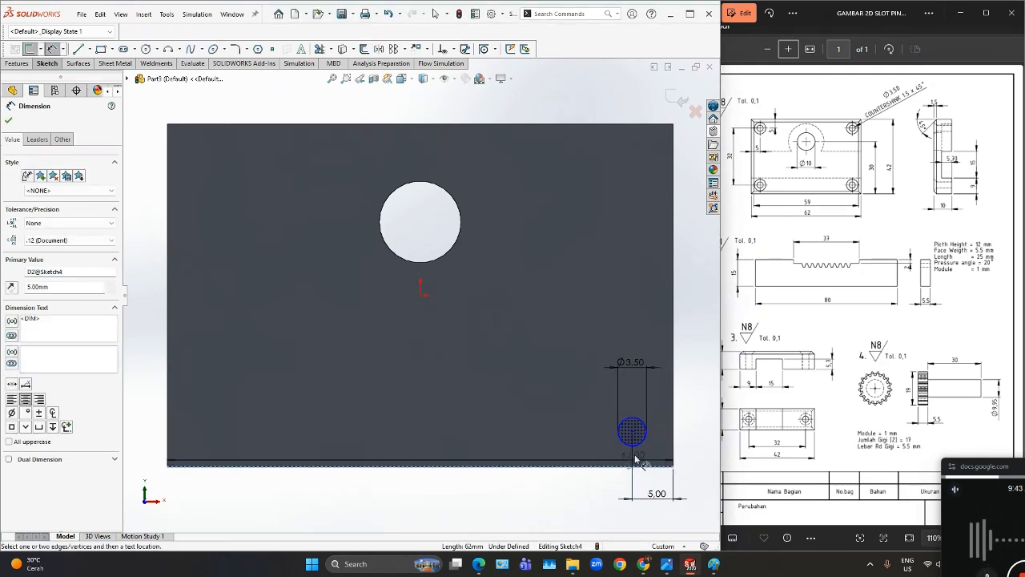
left_click(632, 432)
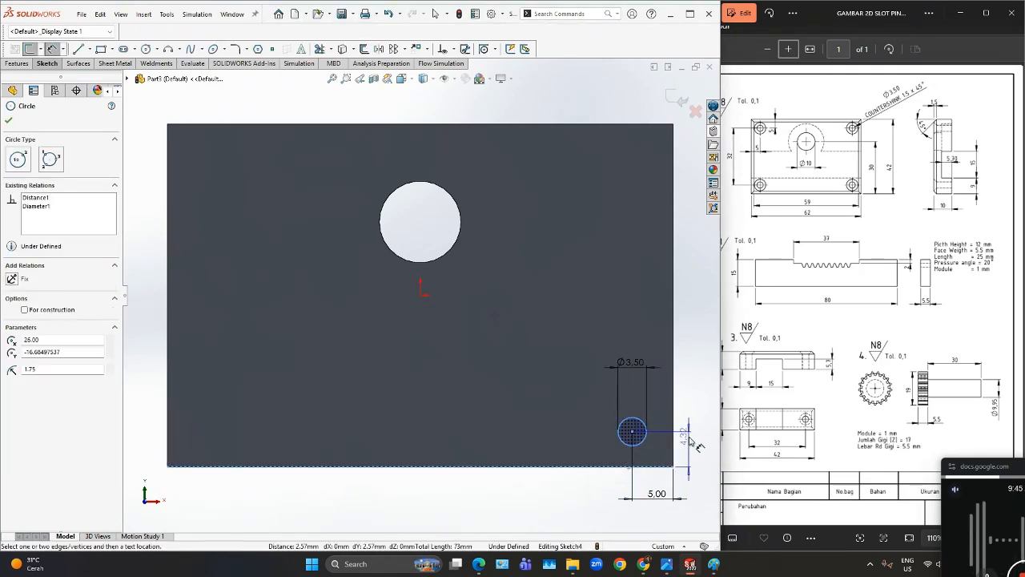
left_click(704, 458)
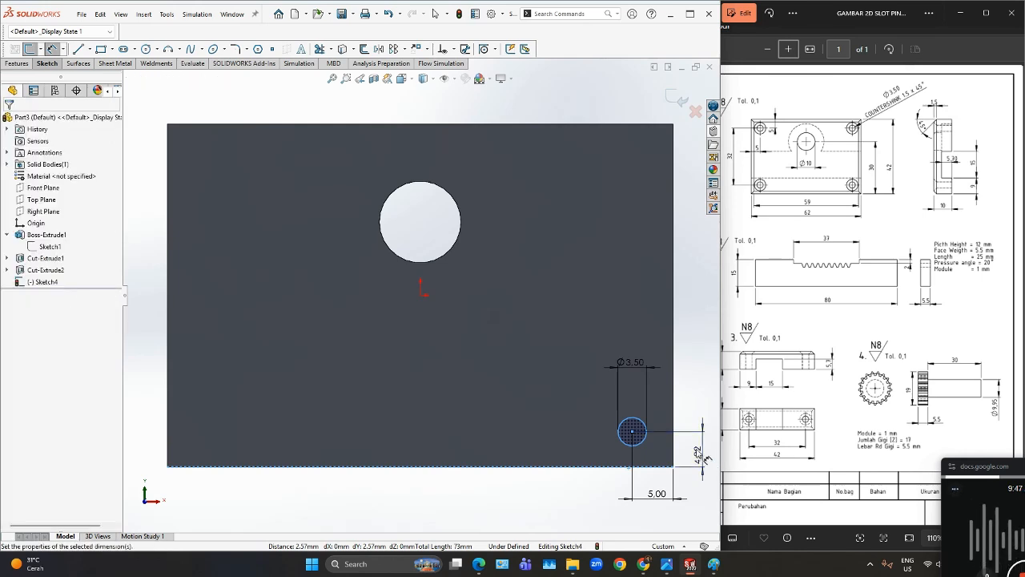
type("5")
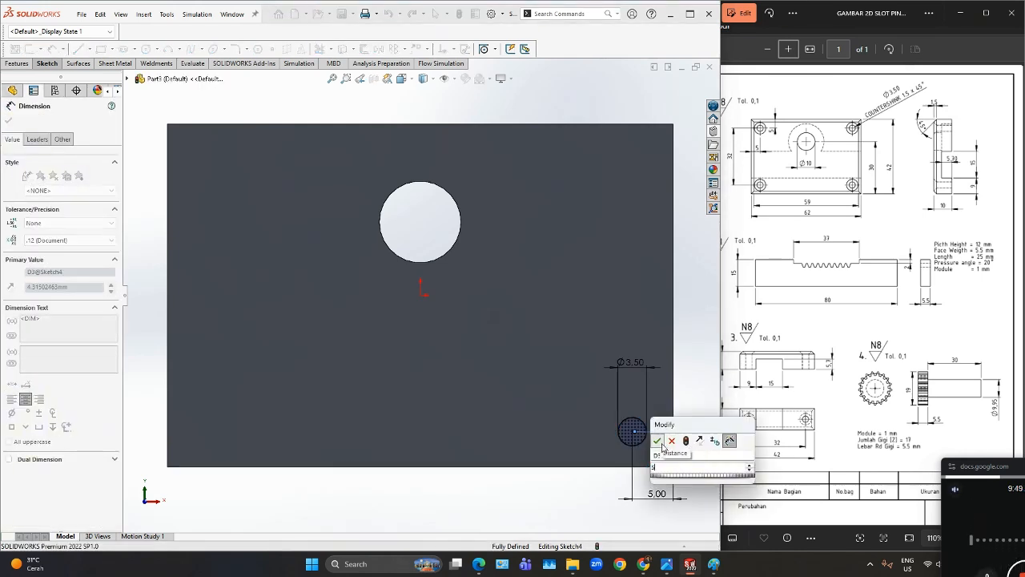
left_click(659, 441)
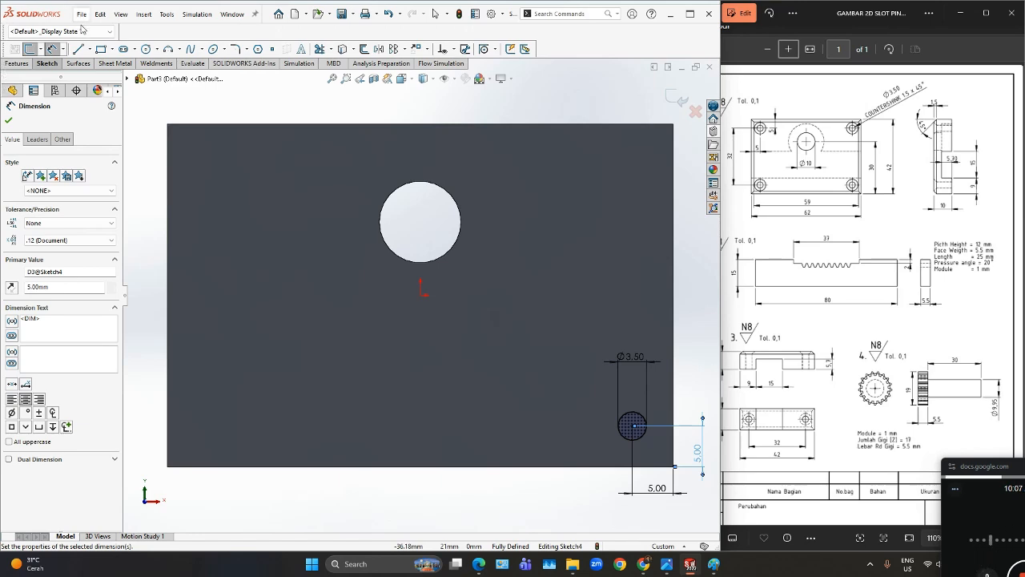
Cut the 3.5 mm corner circle through the plate with an Extruded Cut set to Up To Next.
left_click(17, 65)
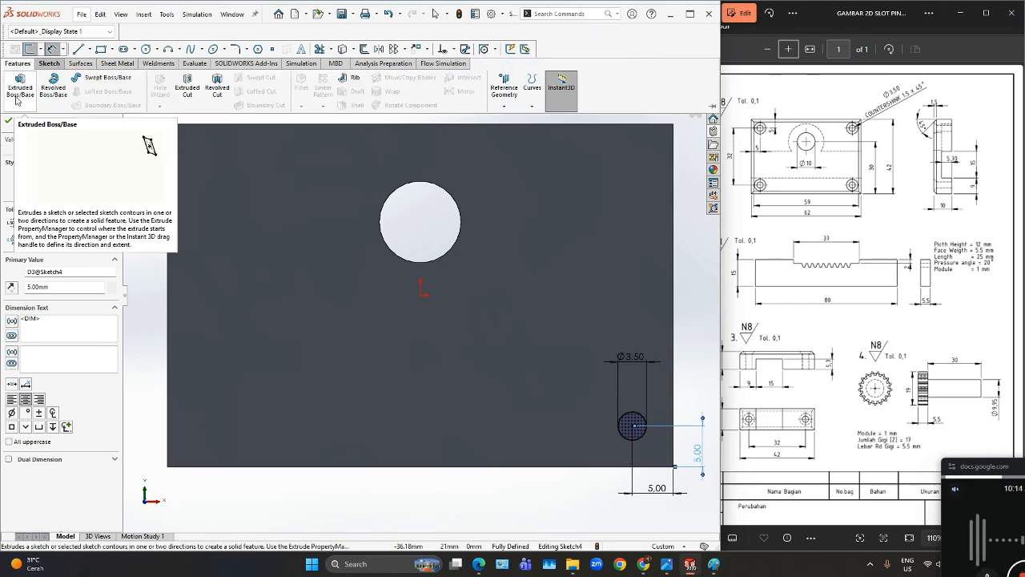
left_click(187, 88)
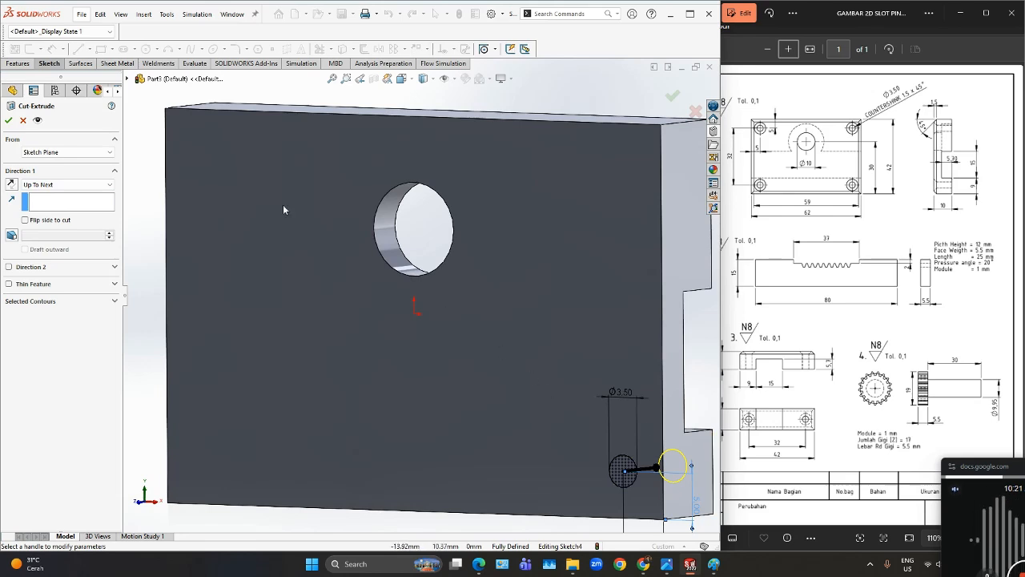
left_click(8, 120)
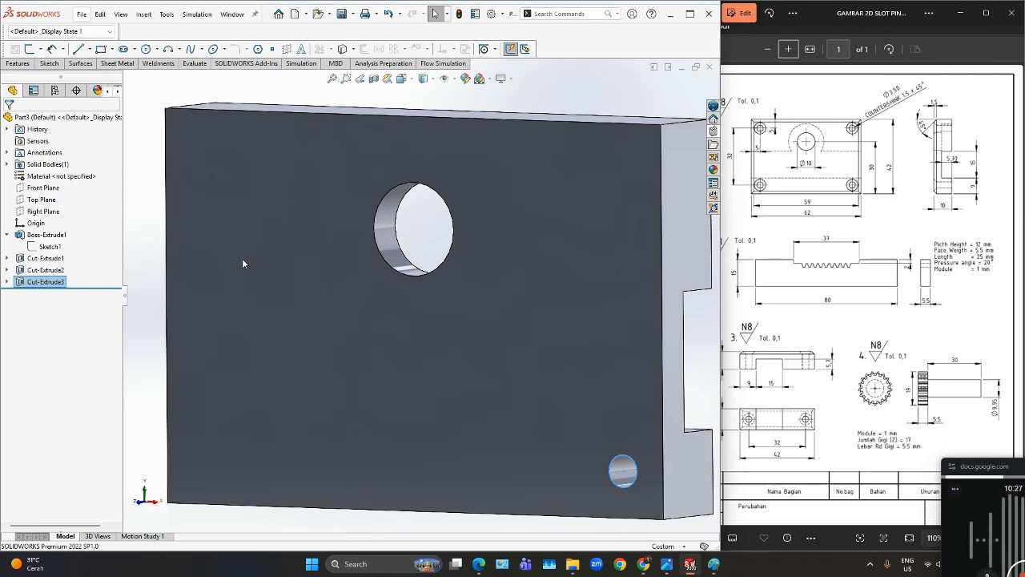
Start a linear pattern of the 3.5 mm corner hole with two instances 52 mm apart along the plate's bottom edge.
left_click(19, 64)
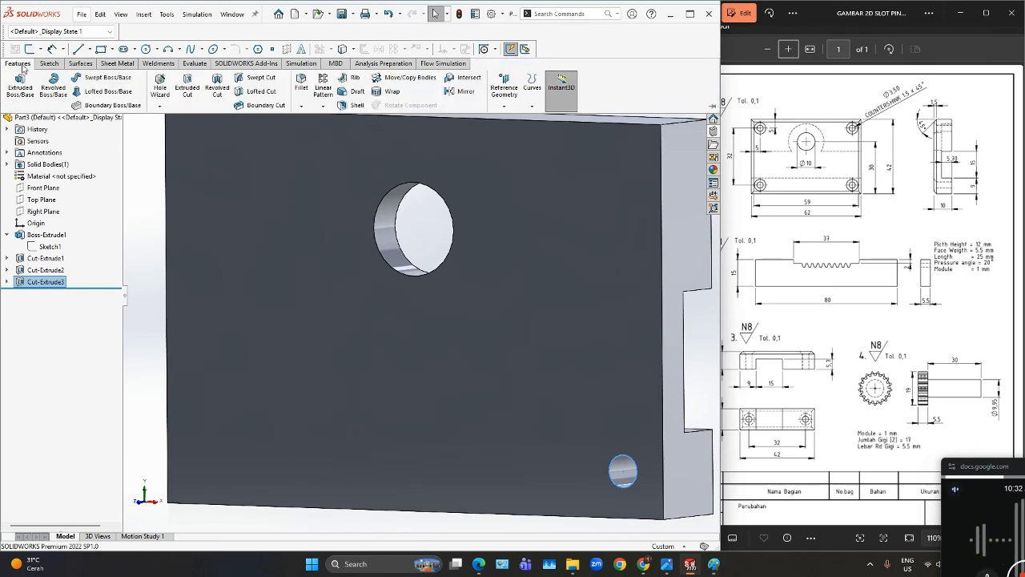
left_click(324, 107)
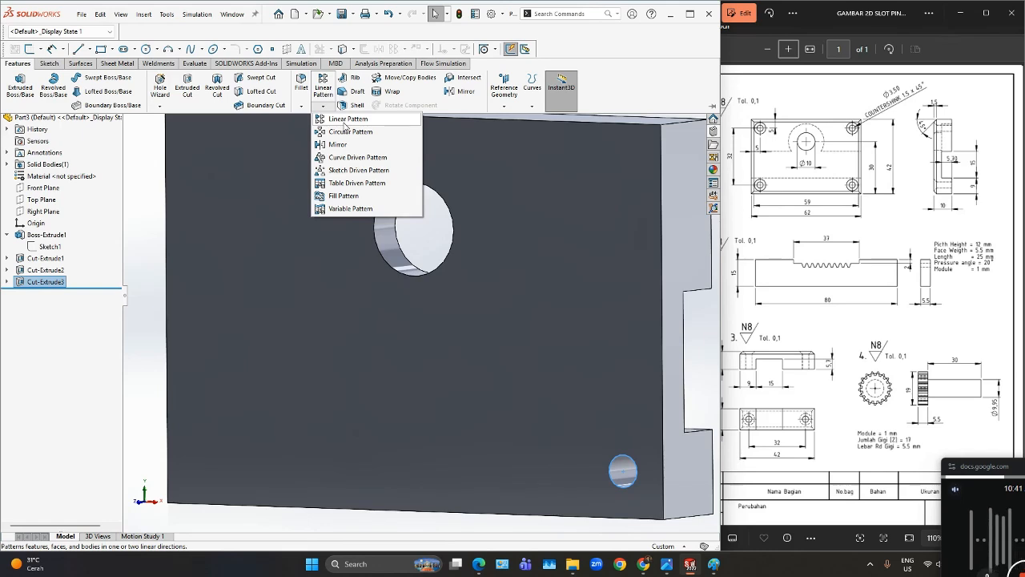
left_click(346, 120)
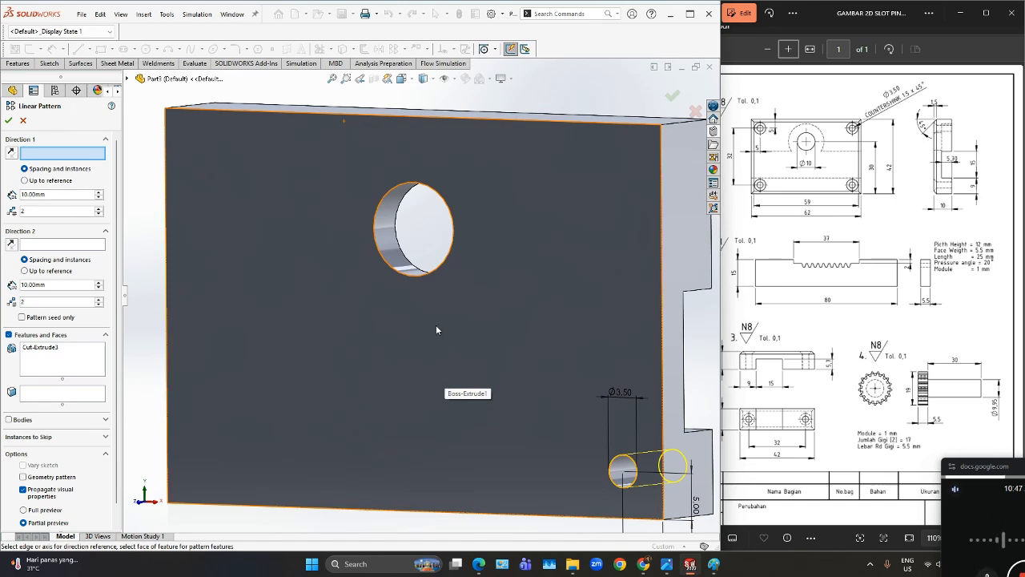
left_click(424, 516)
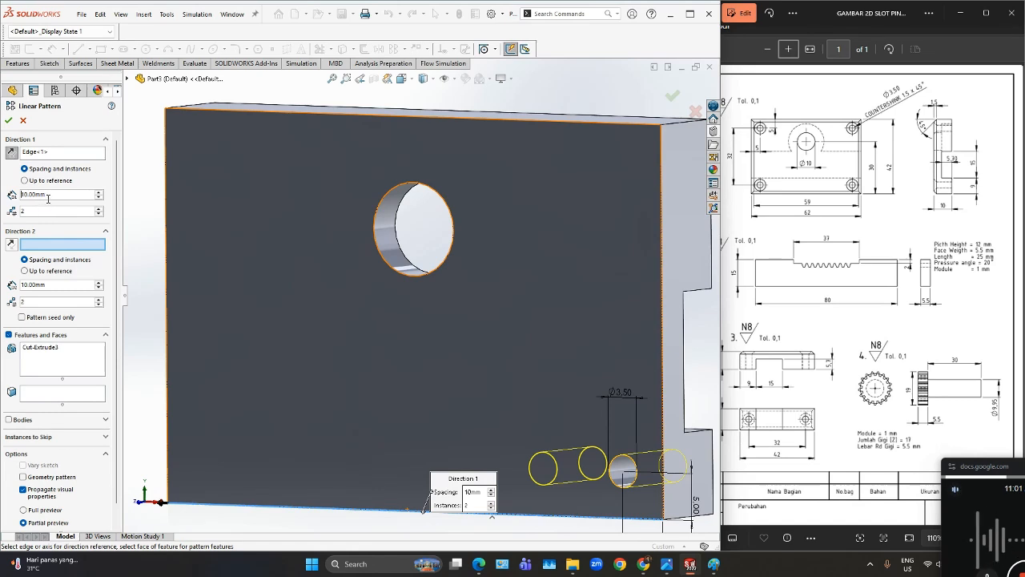
left_click_drag(49, 195, 20, 194)
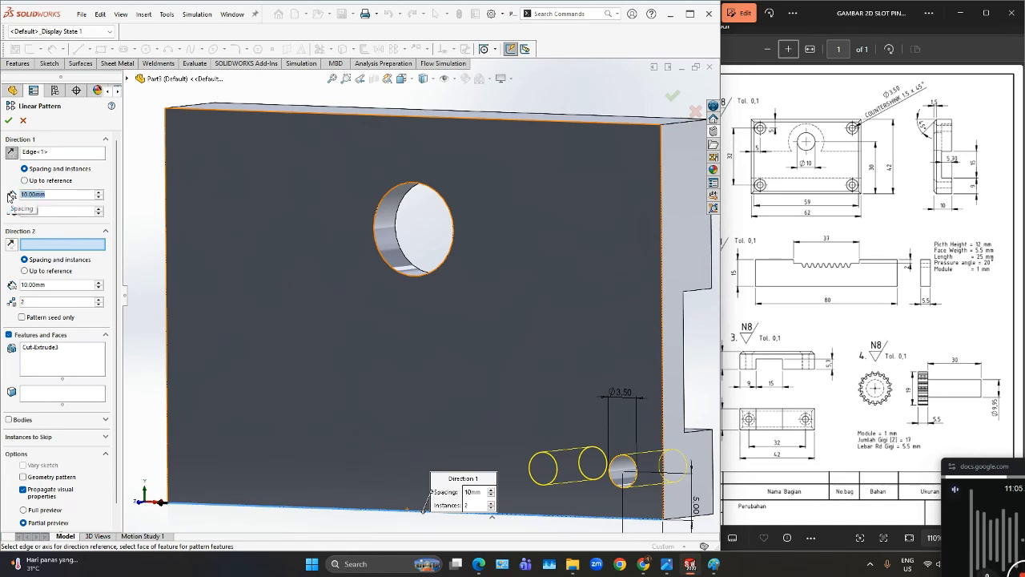
type("52")
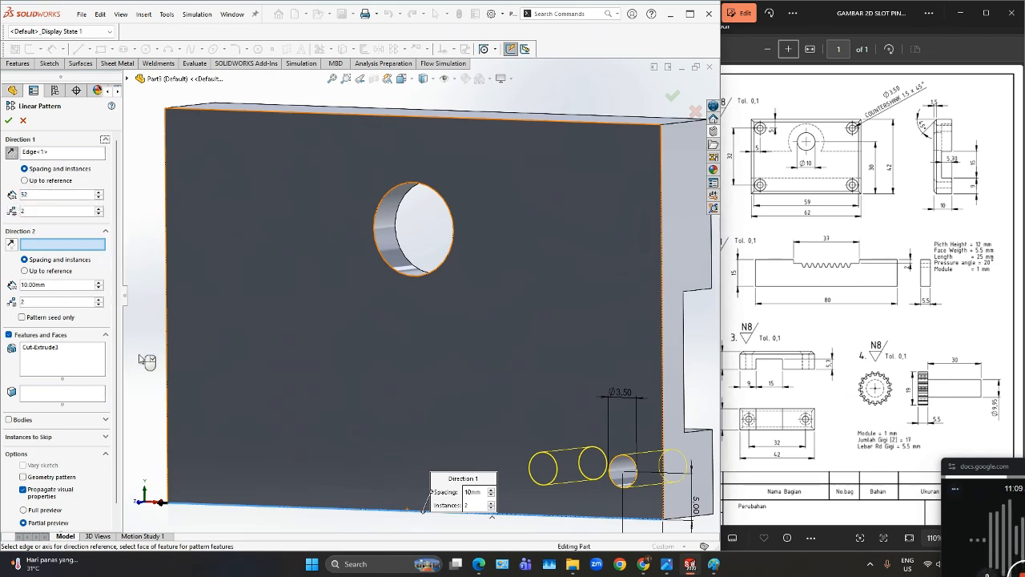
key("Return")
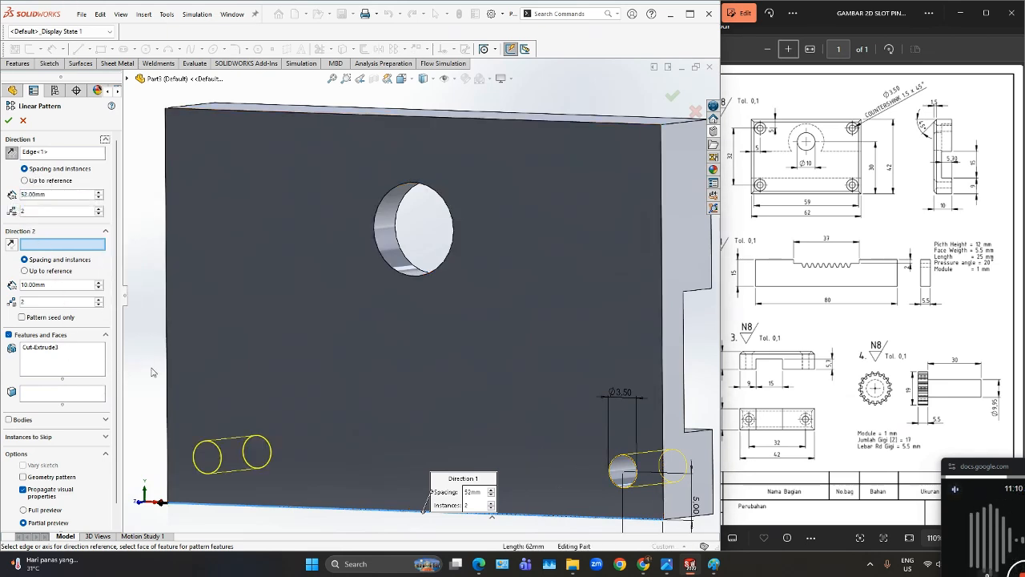
Add a second pattern direction along the plate's left vertical edge with two instances 32 mm apart and finish the pattern.
left_click(167, 305)
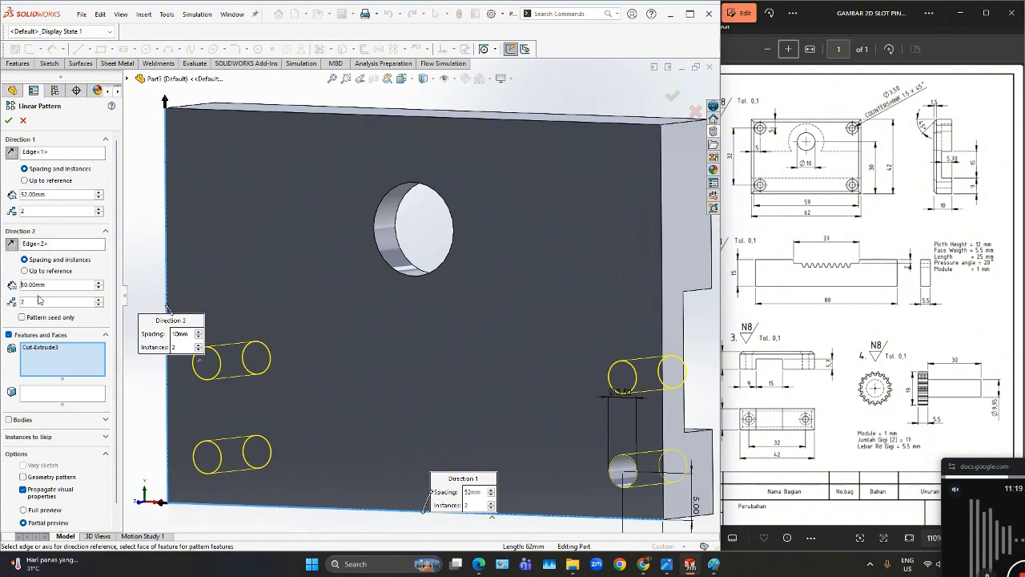
left_click_drag(46, 284, 19, 284)
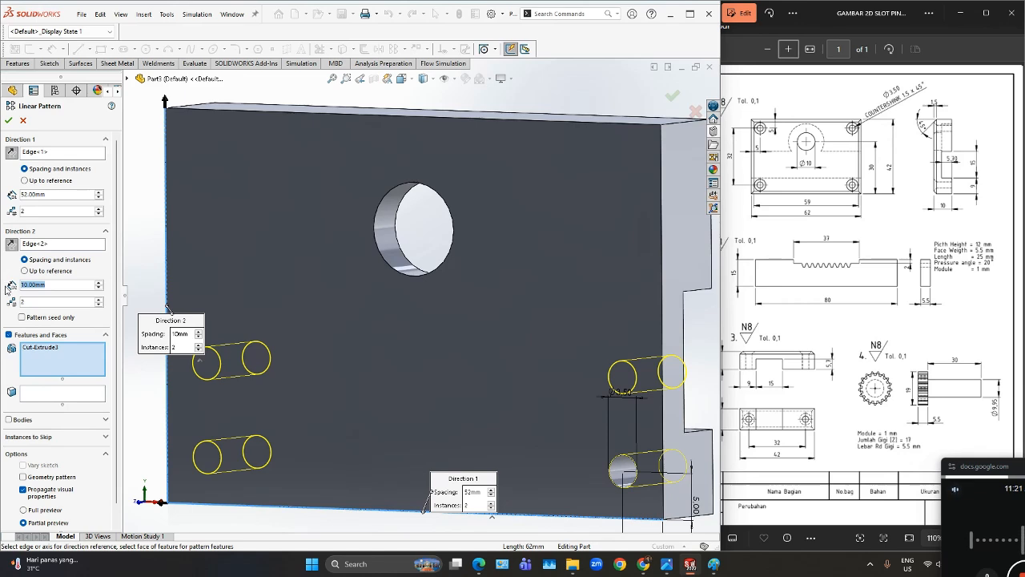
type("32")
key("Tab")
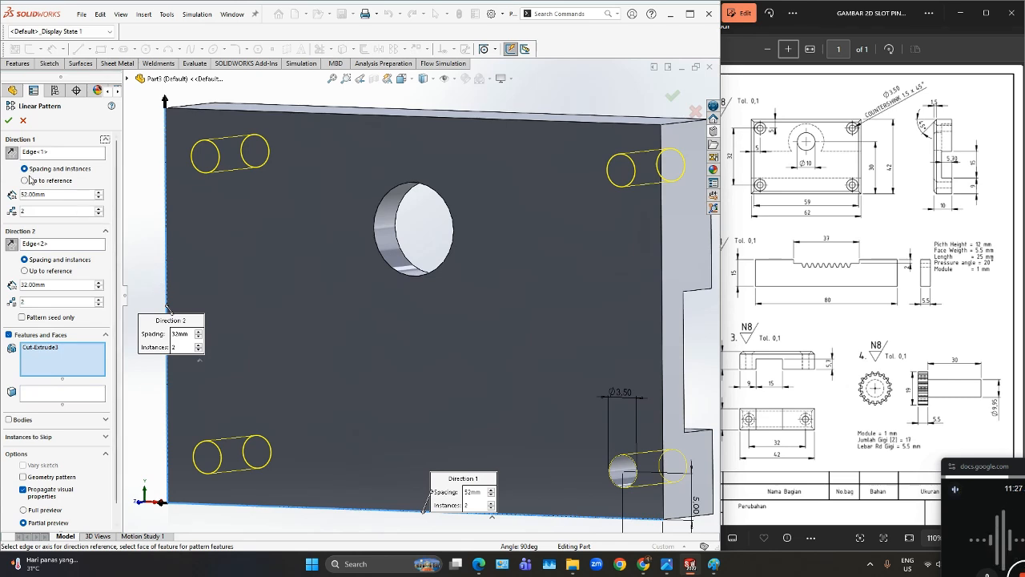
left_click(8, 120)
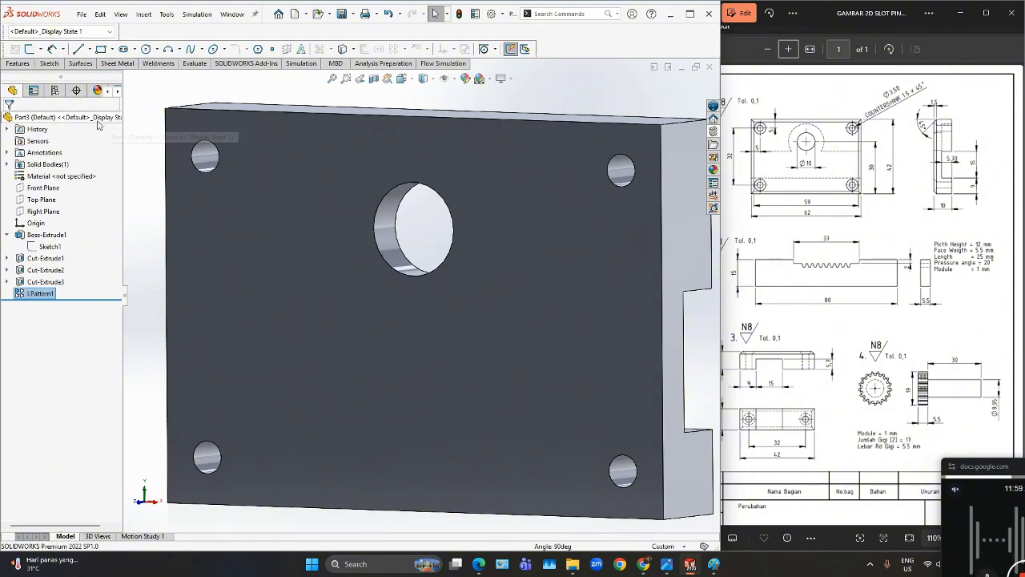
Start a 1.5 mm chamfer and select the front rims of the two right-hand 3.5 mm corner holes.
left_click(17, 66)
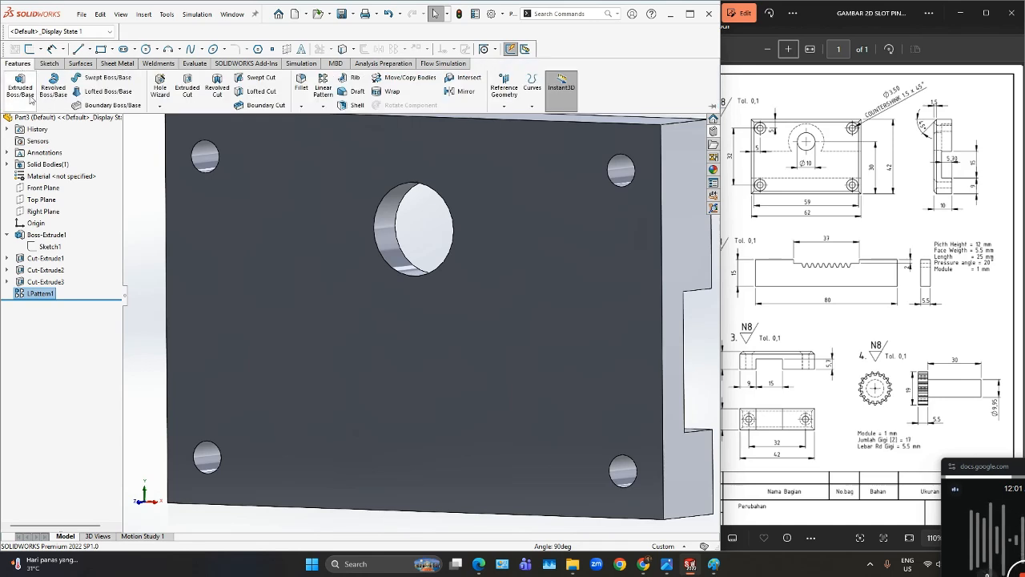
left_click(302, 108)
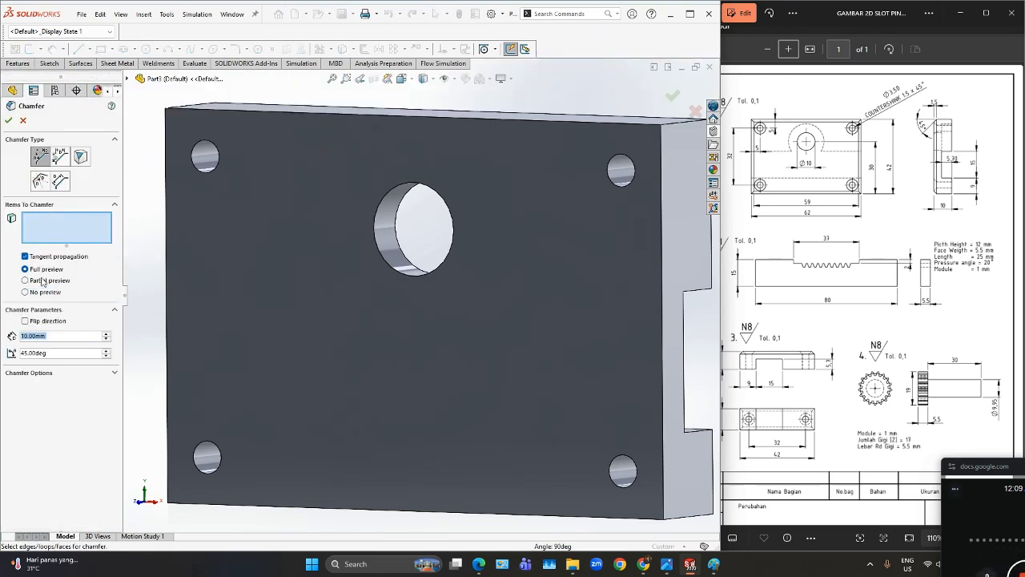
type("1")
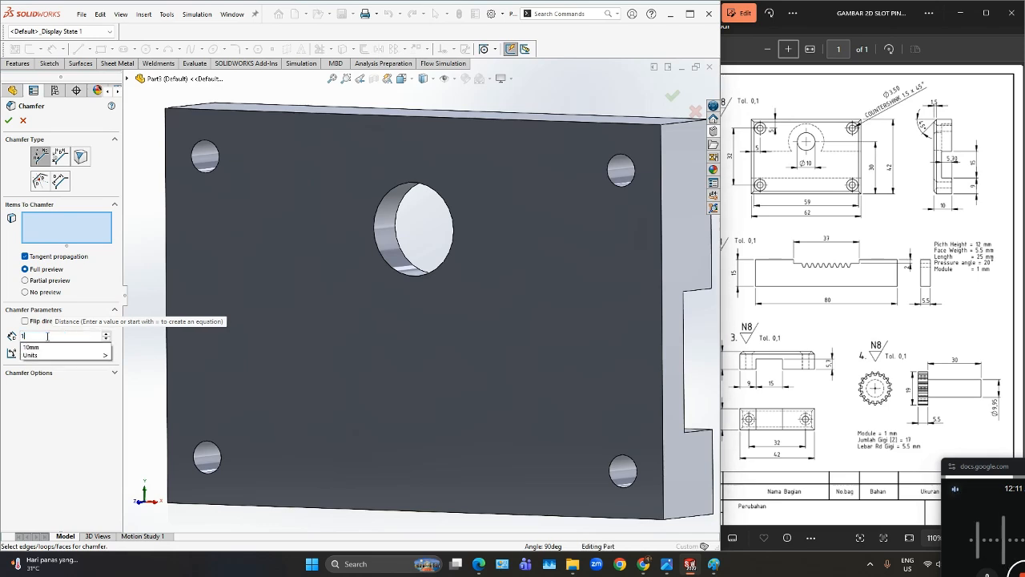
type(".5")
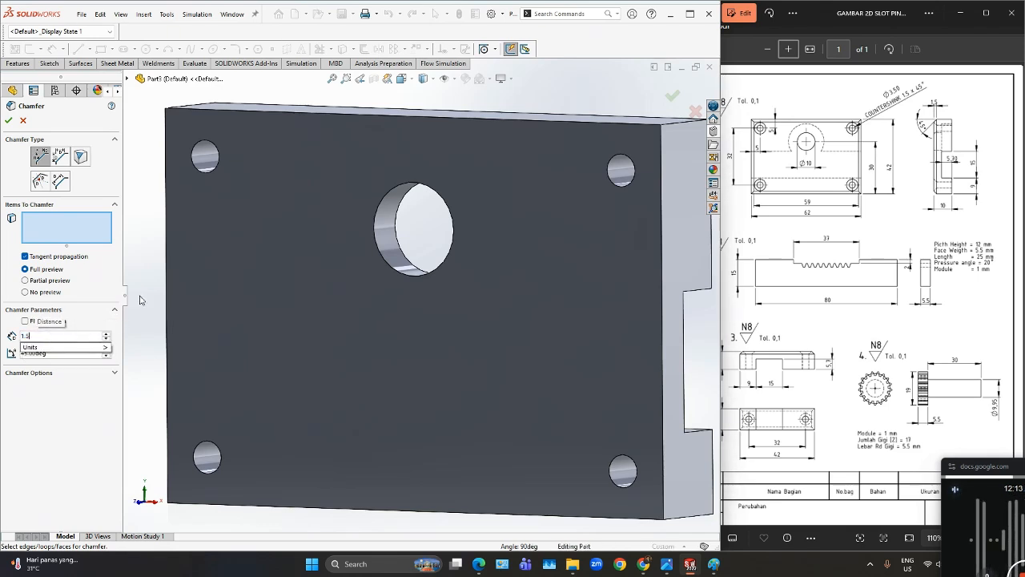
key("Return")
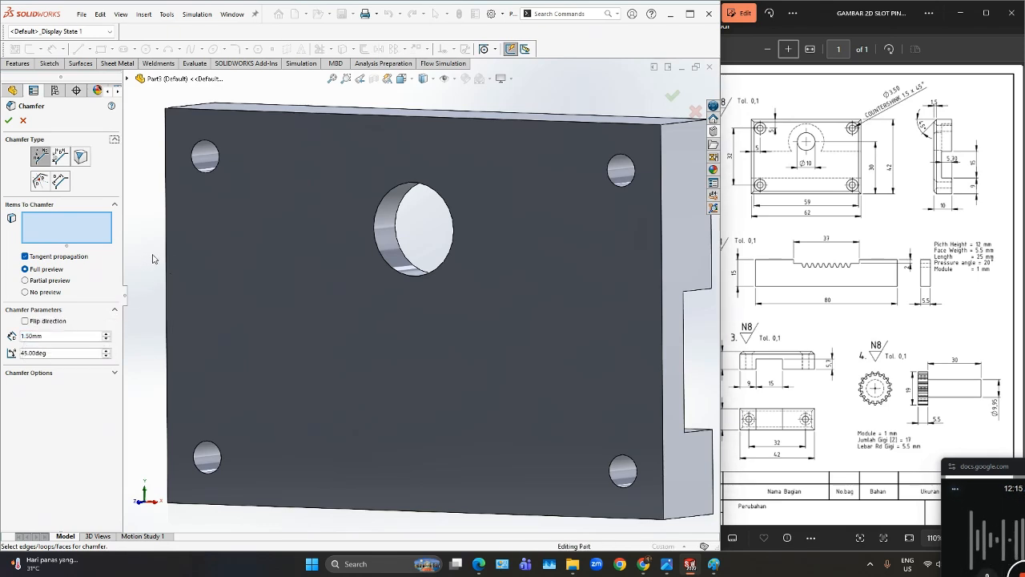
left_click(615, 184)
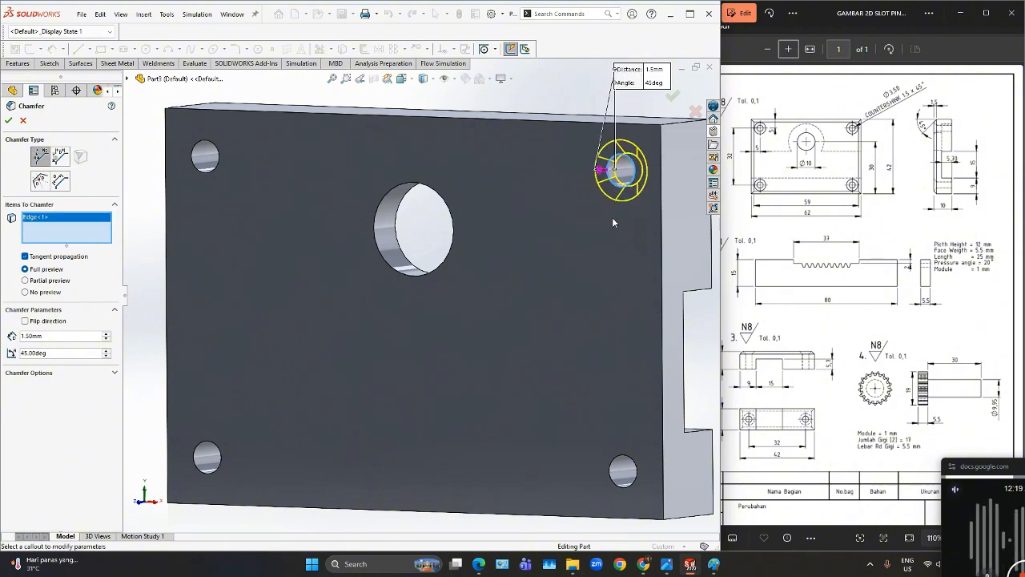
left_click(628, 468)
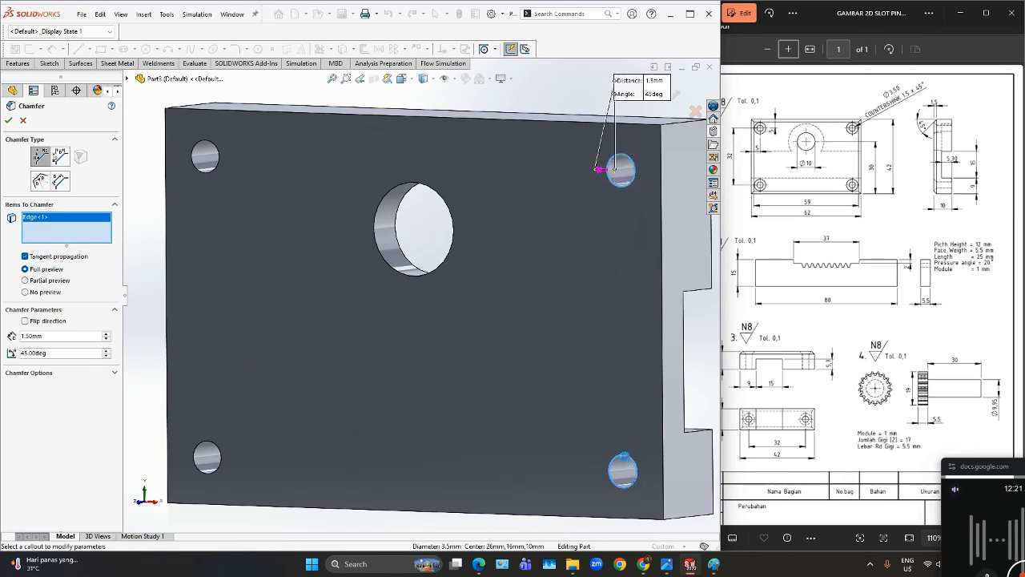
left_click(202, 170)
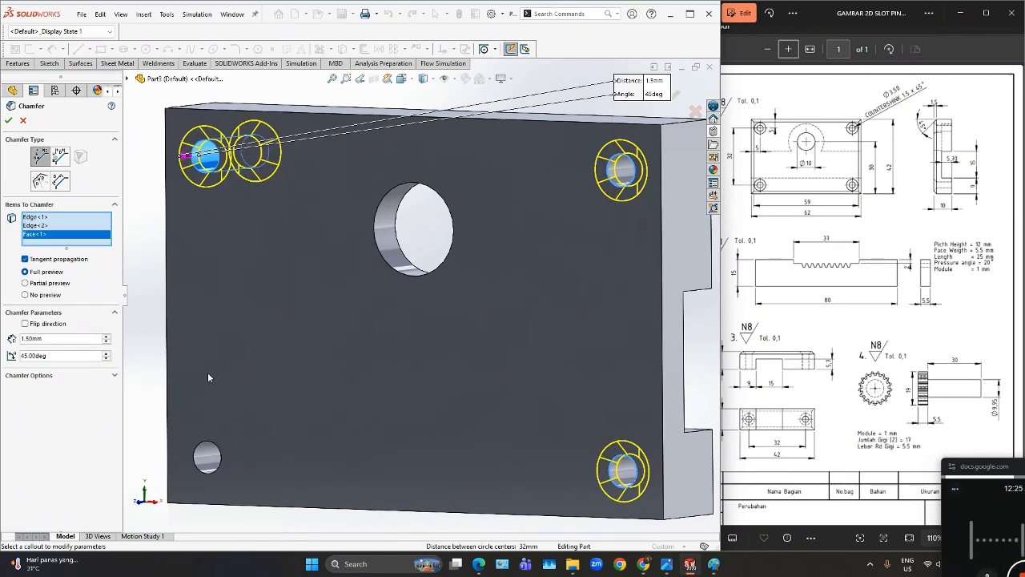
right_click(59, 237)
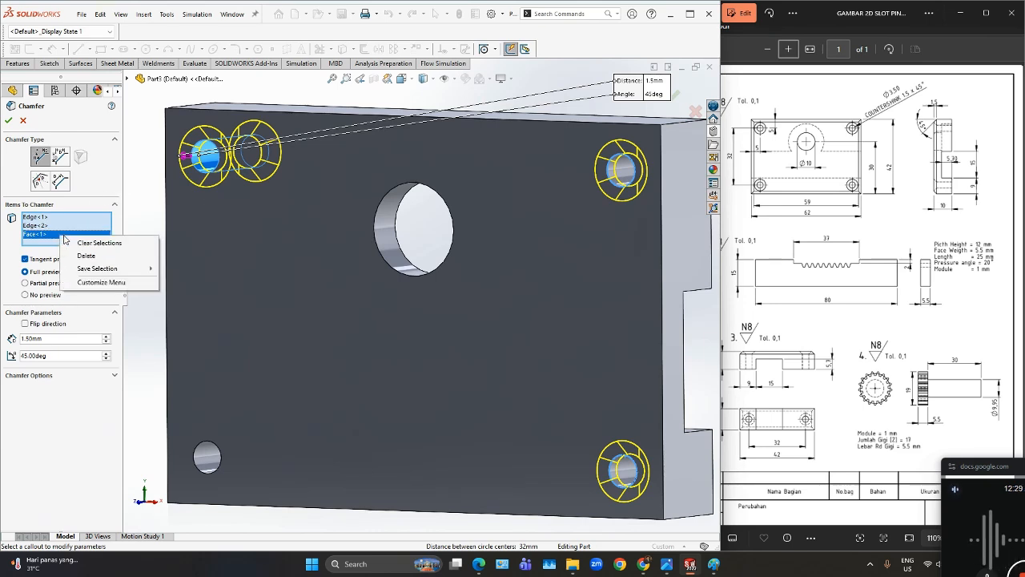
left_click(84, 256)
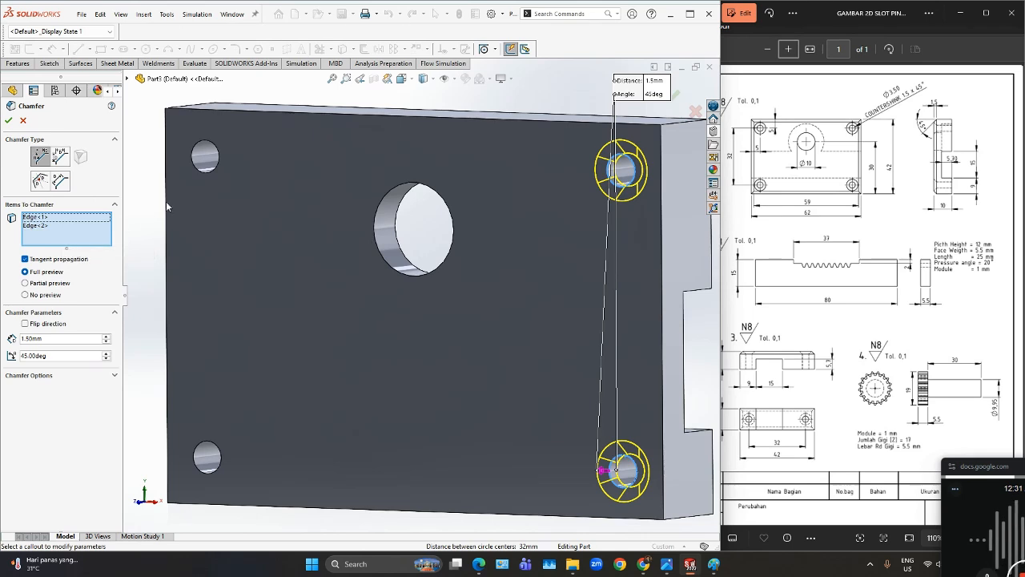
Add the rims of the two left-hand corner holes and the face's four outer edges to the chamfer and apply it.
left_click(193, 165)
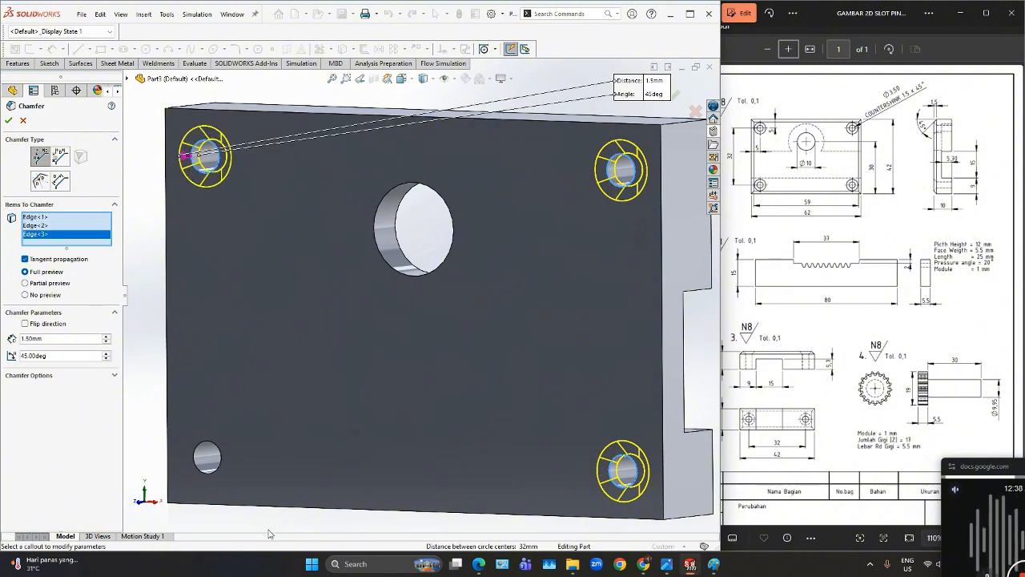
left_click(206, 473)
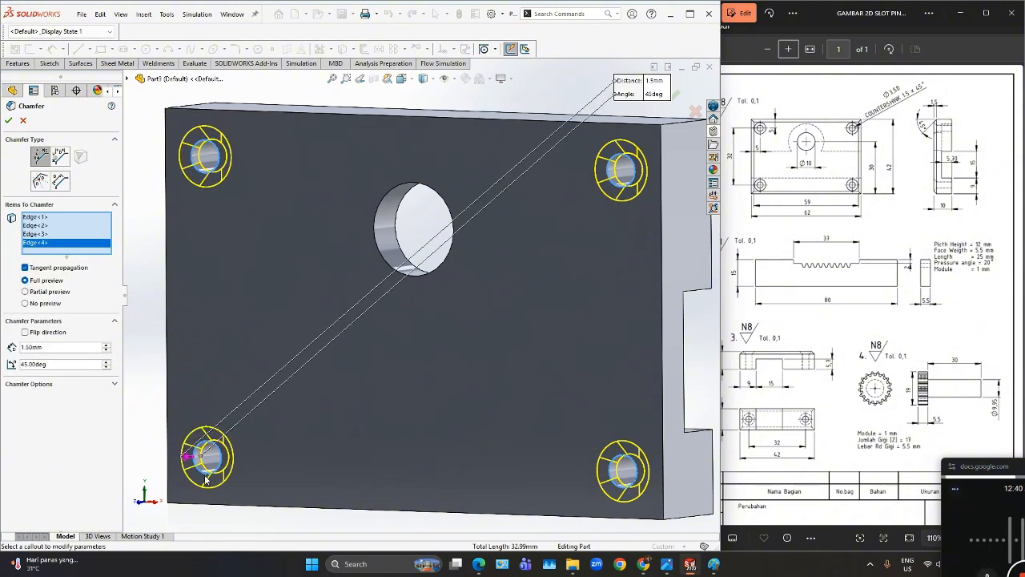
left_click(318, 507)
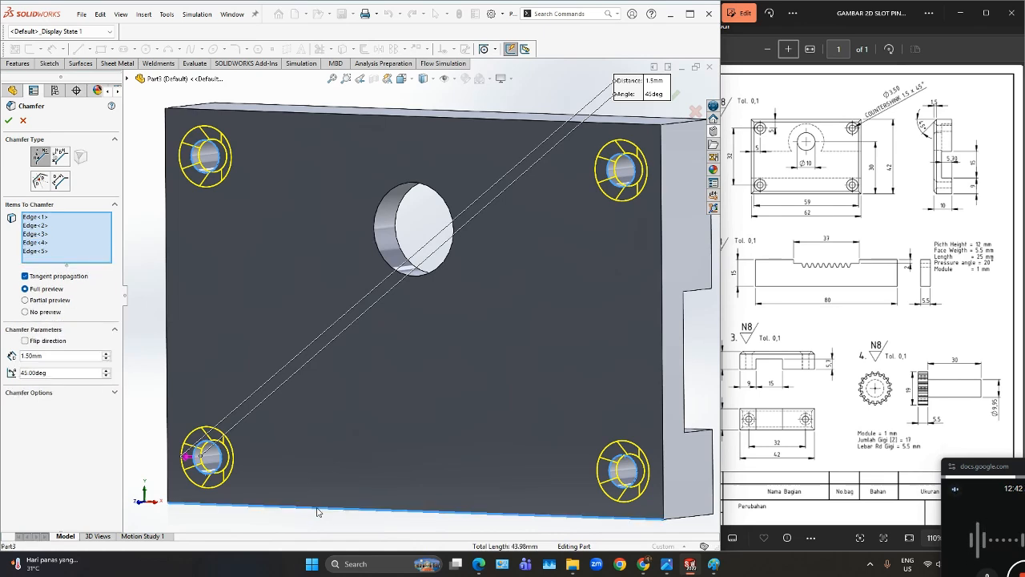
left_click(167, 320)
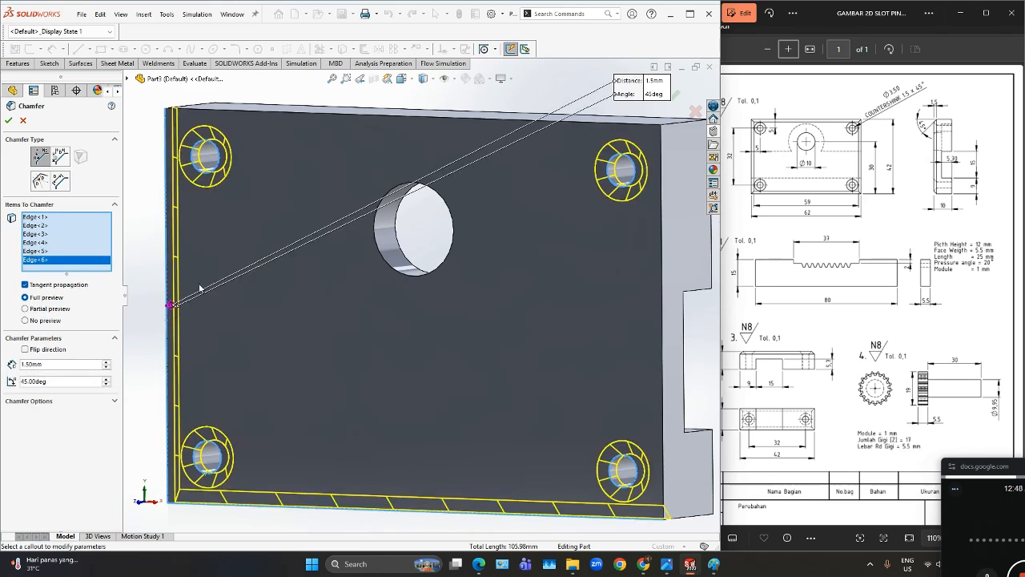
left_click(359, 114)
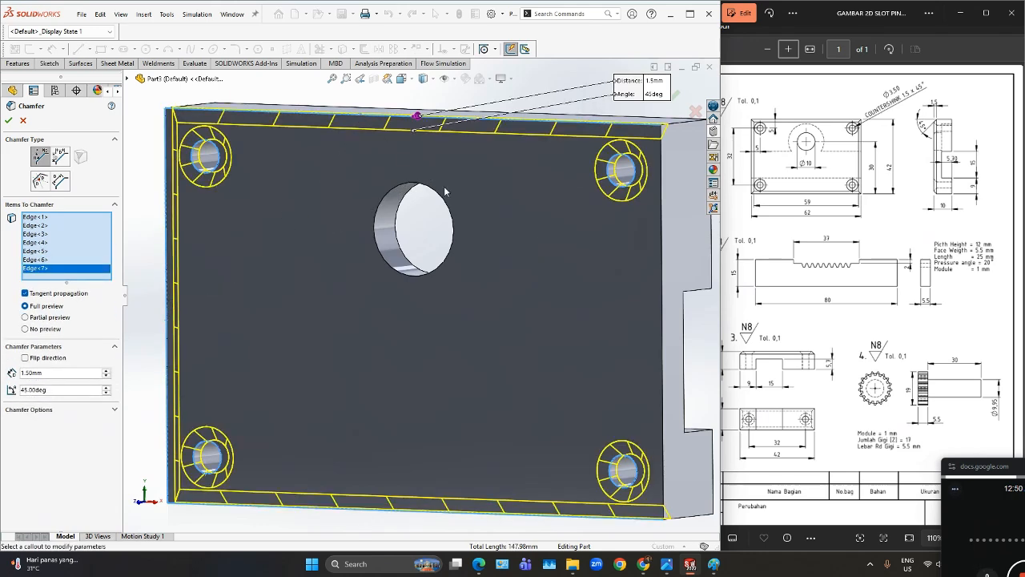
left_click(664, 309)
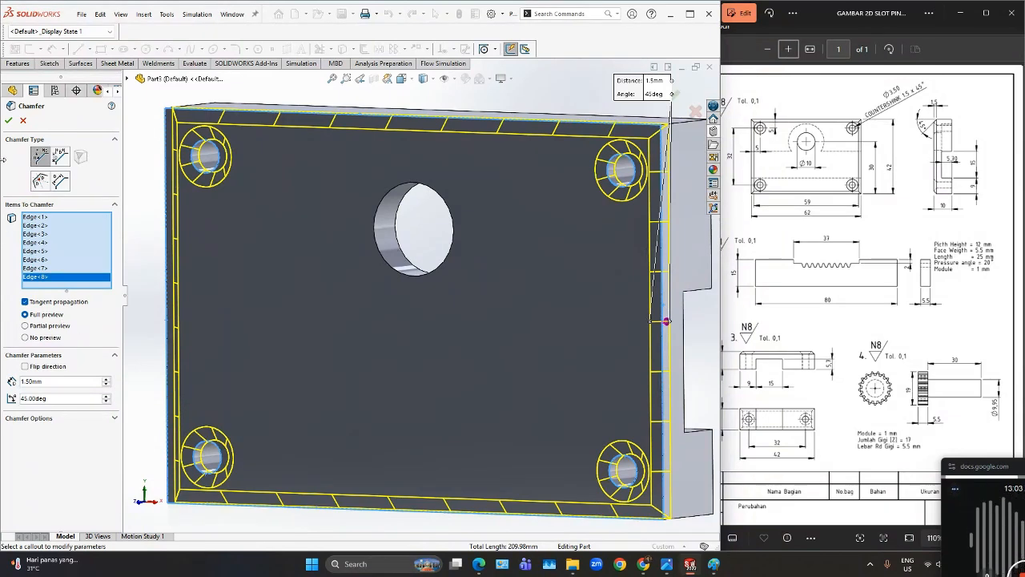
left_click(8, 121)
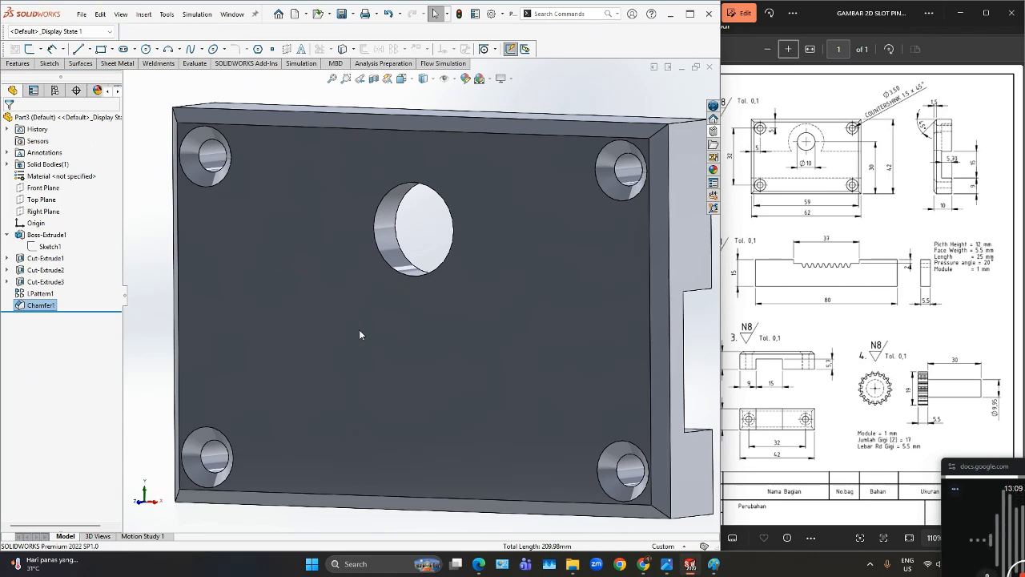
Start saving the plate under a new name and choose the MATING RODA GIGI folder as the destination.
scroll(372, 319, "down", 3)
key("f")
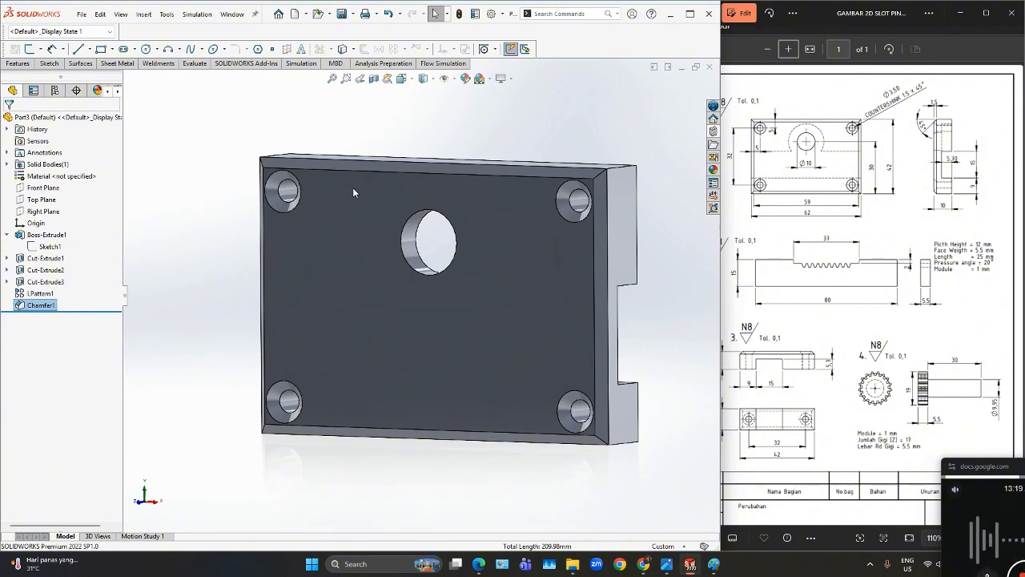
left_click(352, 15)
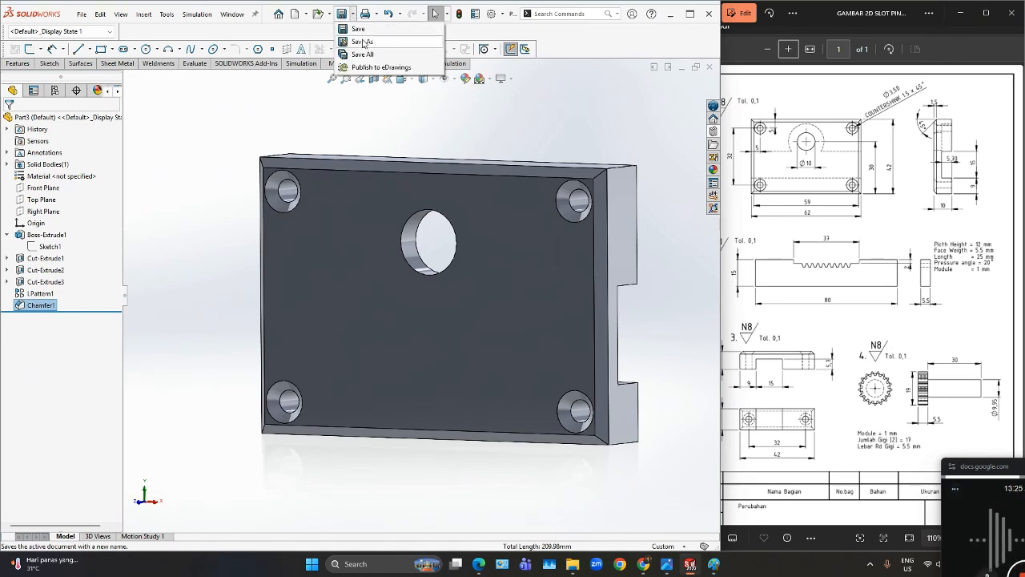
left_click(362, 41)
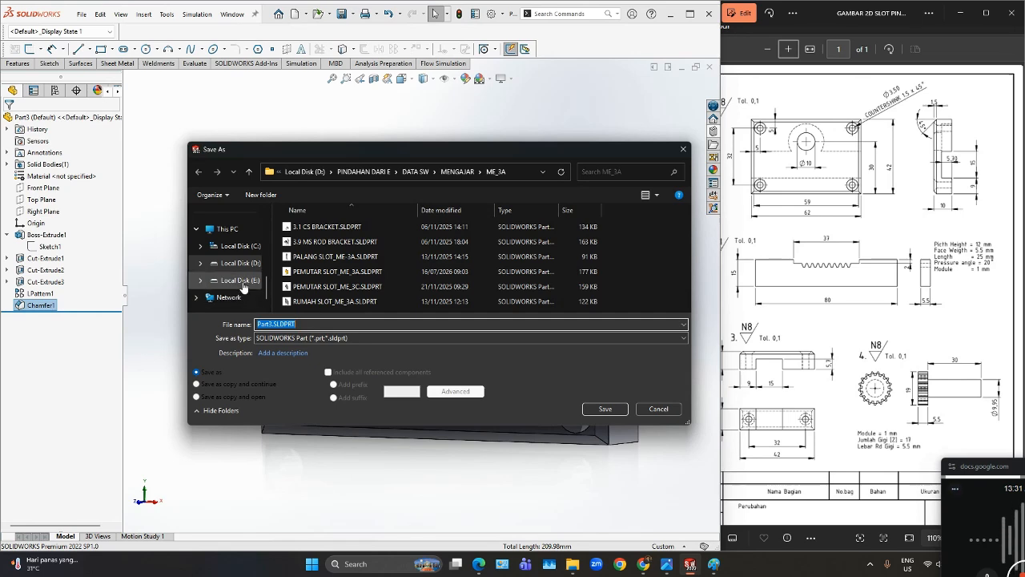
scroll(241, 272, "up", 5)
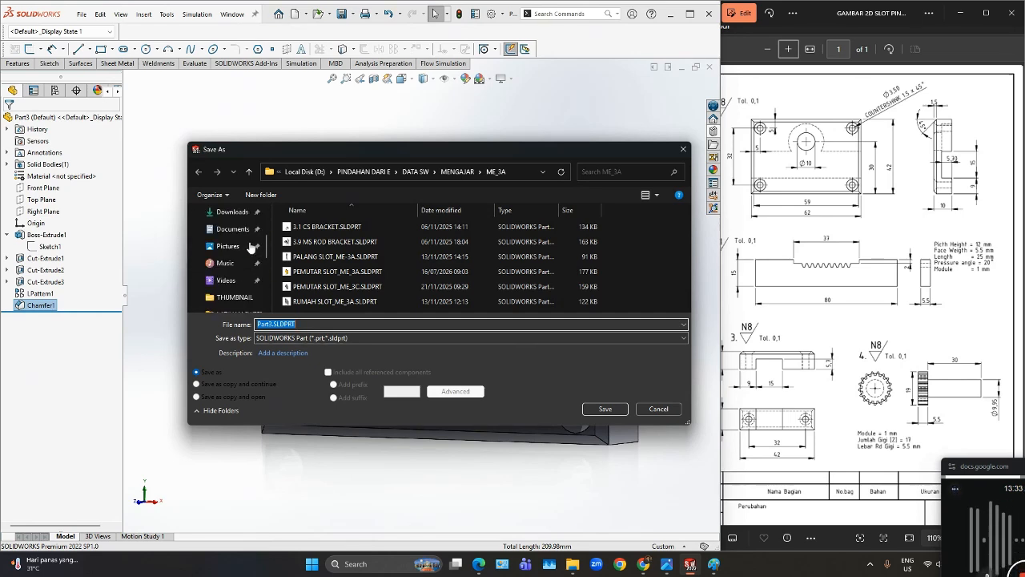
scroll(254, 249, "down", 3)
scroll(250, 248, "down", 1)
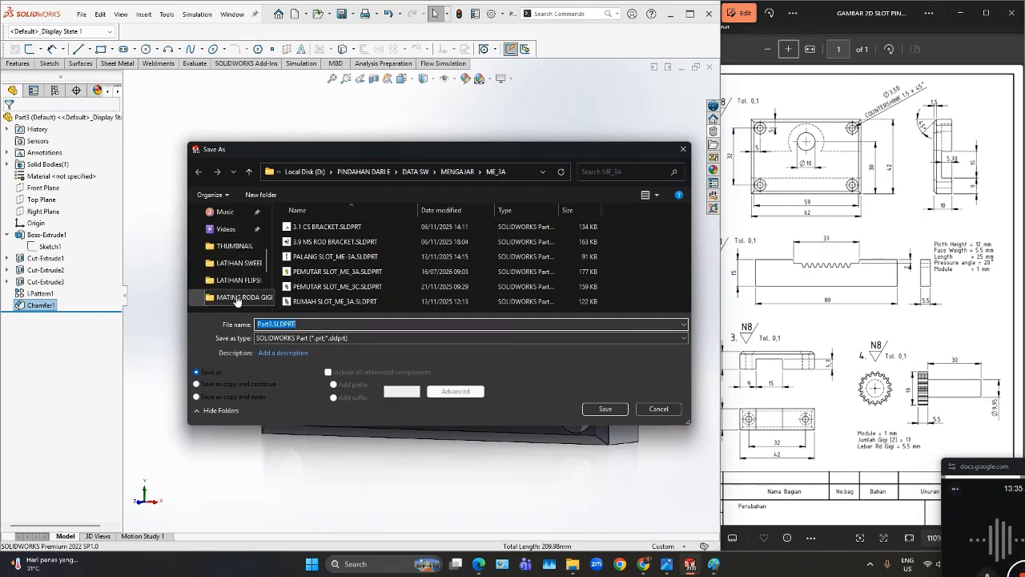
left_click(237, 282)
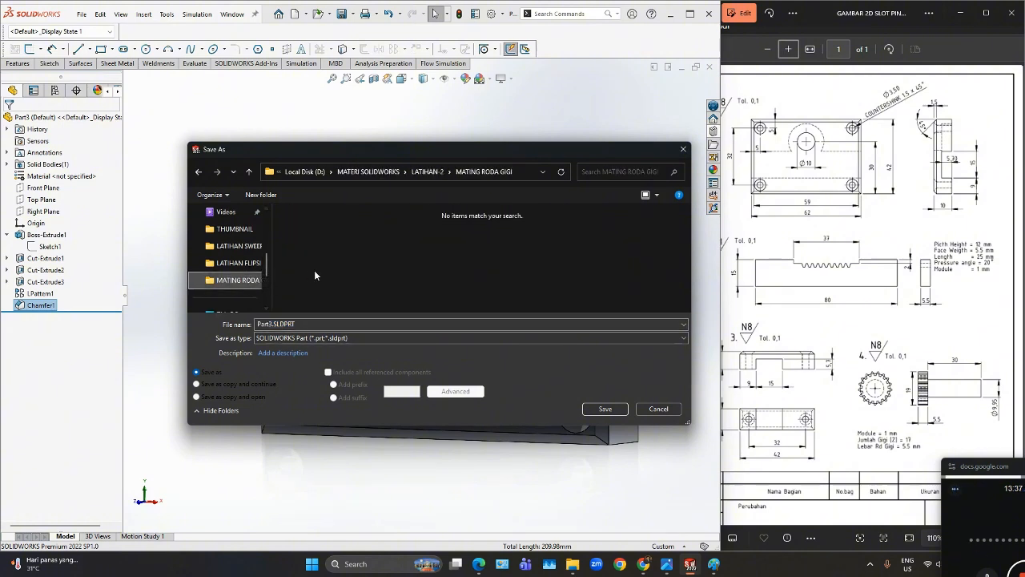
Name the part file RUMAH SLOT.SLDPRT and save it.
double_click(258, 324)
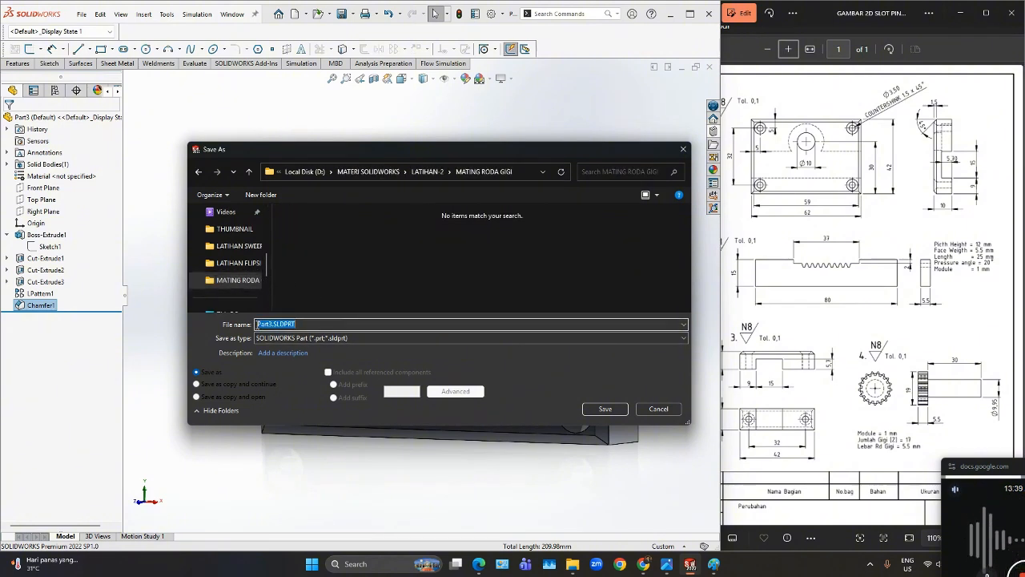
key("Left")
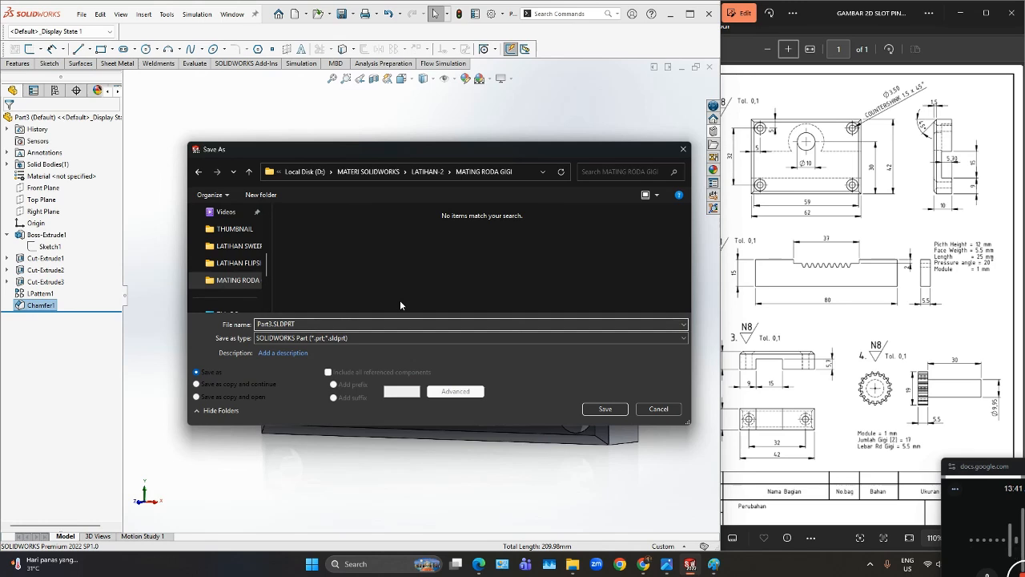
type("RUM")
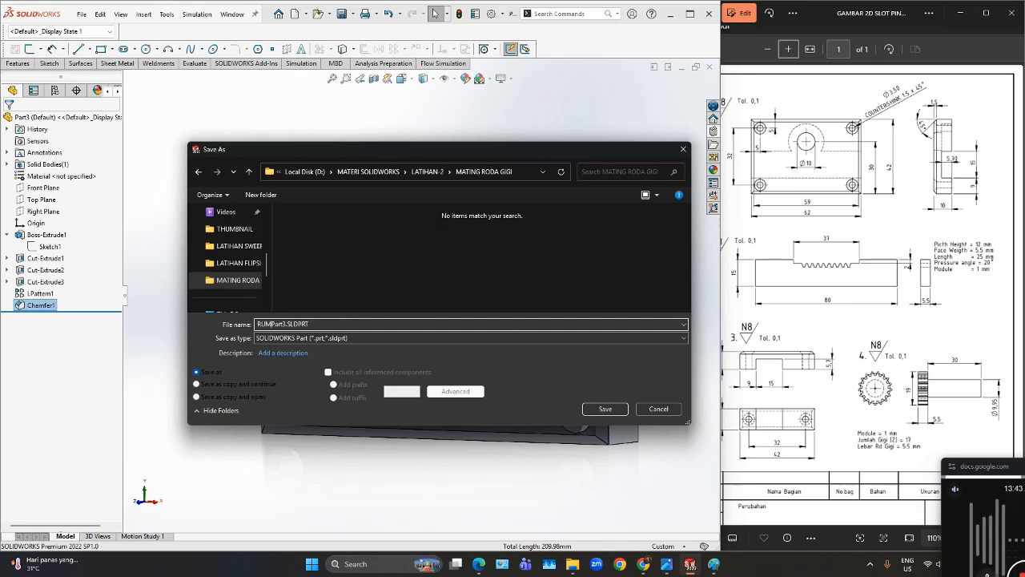
type("AH ")
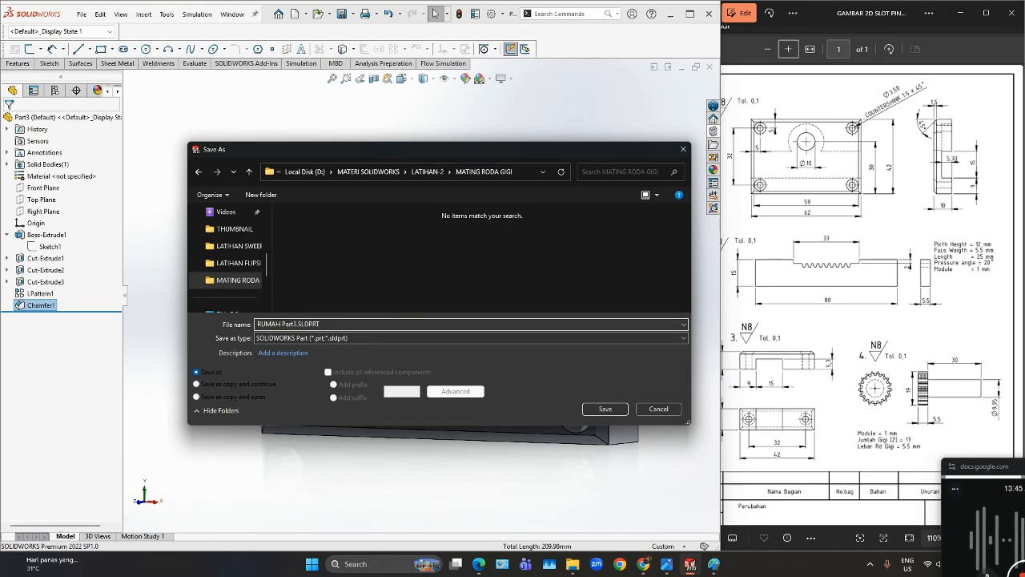
type("SLOT")
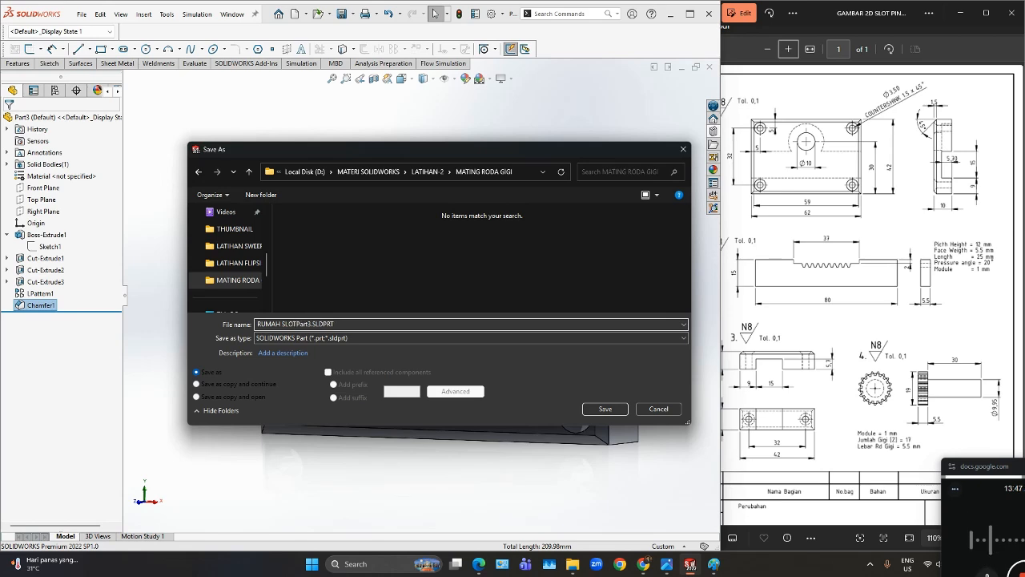
key("Delete")
key("Delete")
key("Delete")
key("Delete")
key("Delete")
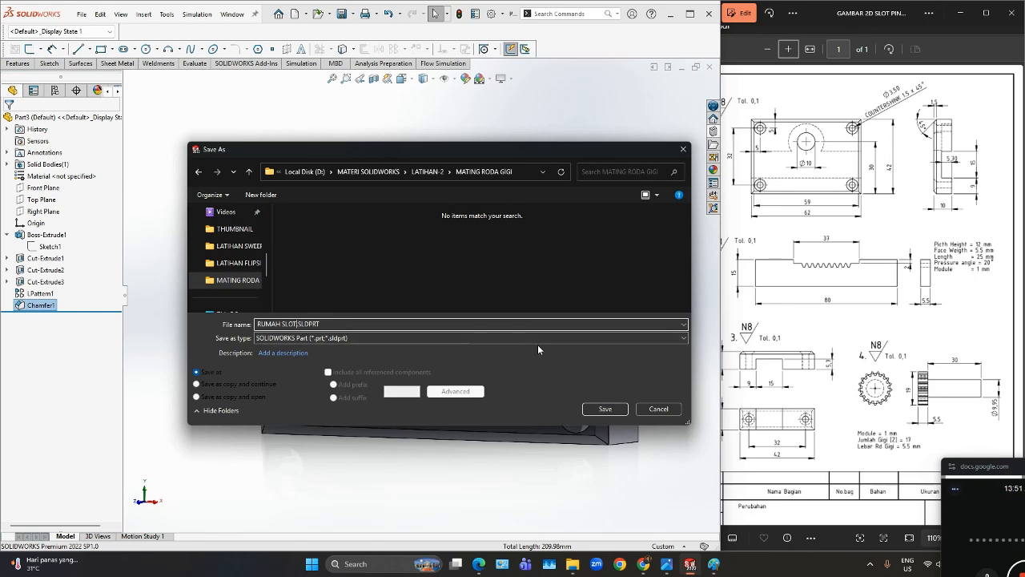
left_click(608, 407)
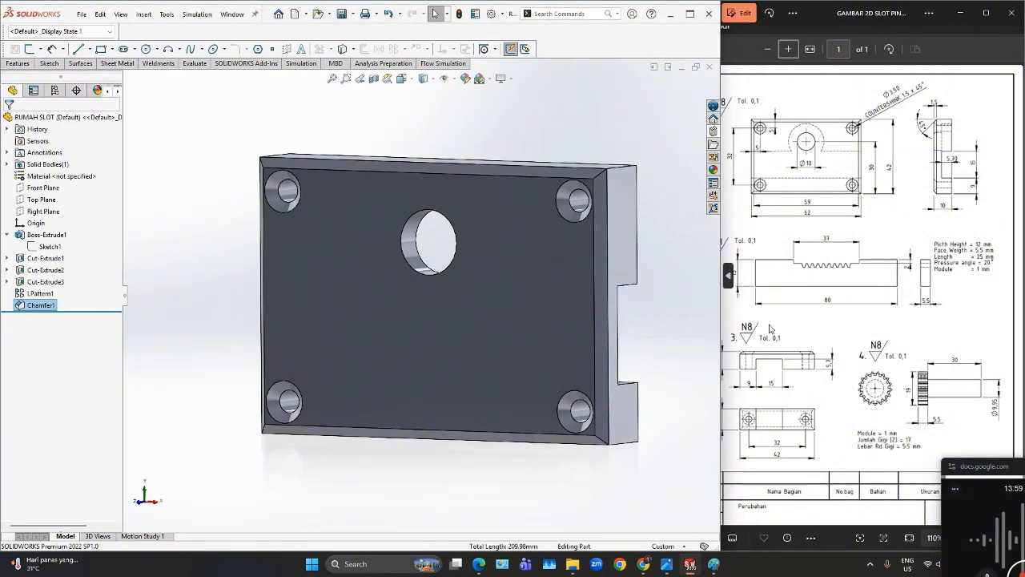
Show more of the reference drawing and create a new part document.
scroll(793, 329, "down", 1, "ctrl")
scroll(798, 355, "down", 2, "ctrl")
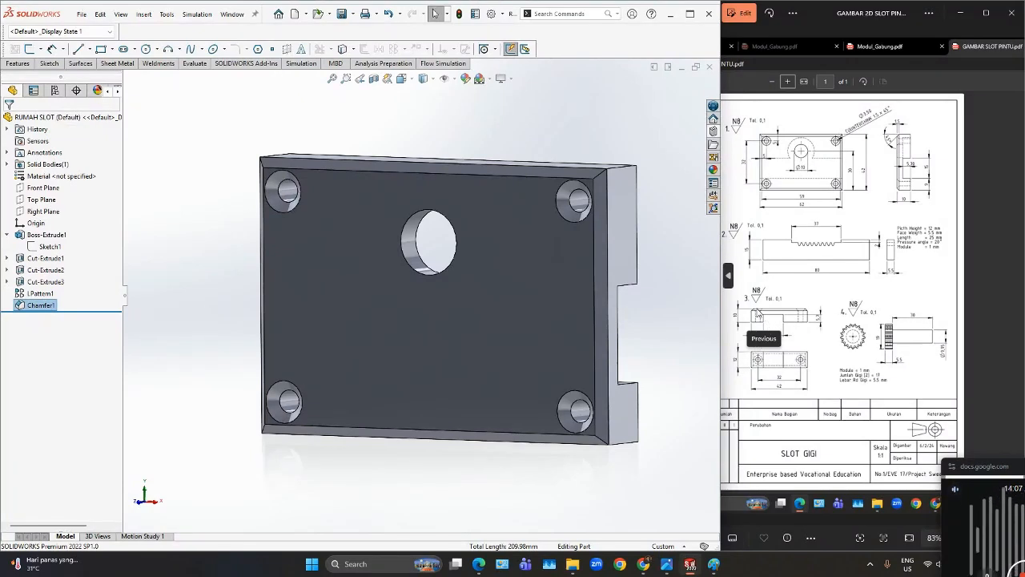
left_click(306, 15)
left_click(309, 28)
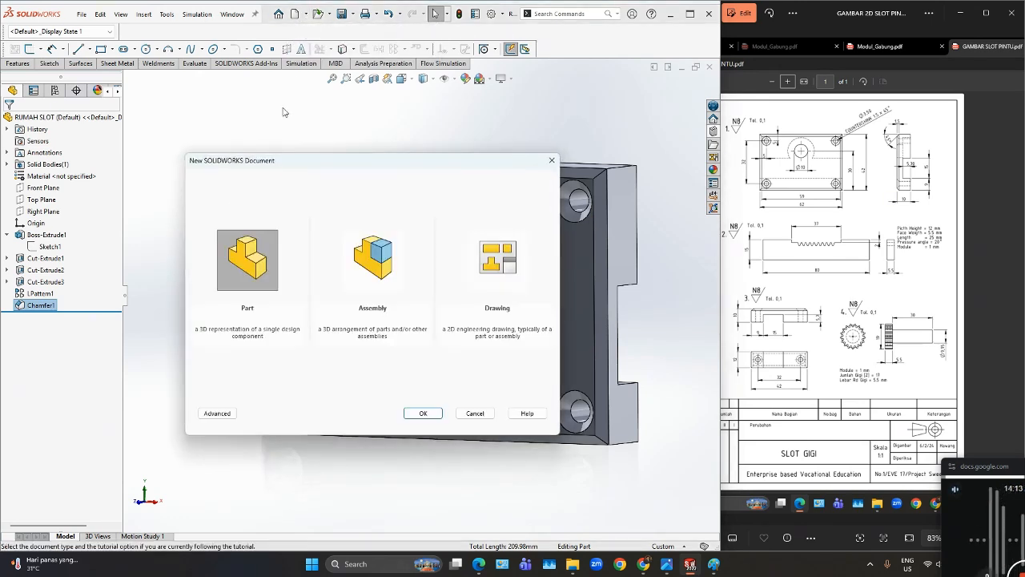
left_click(421, 412)
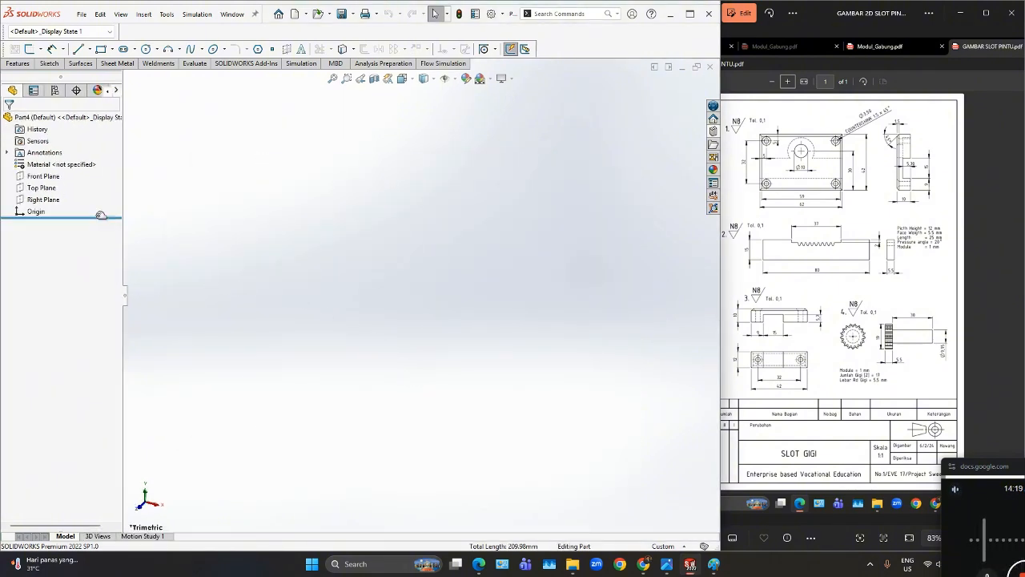
Start a sketch on the Front Plane and draw an upright center rectangle of about 41 x 134 mm on the origin.
right_click(39, 178)
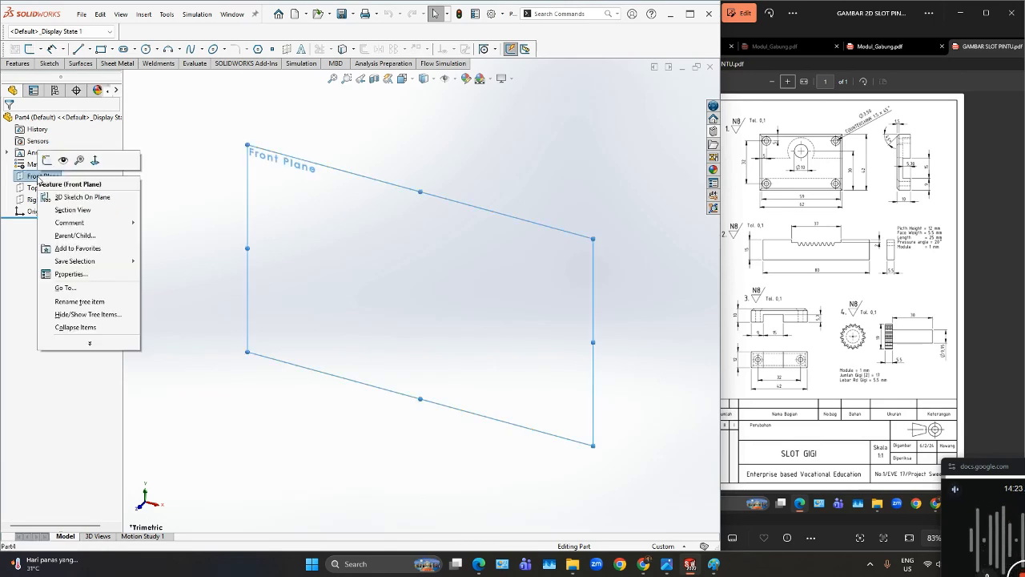
left_click(47, 160)
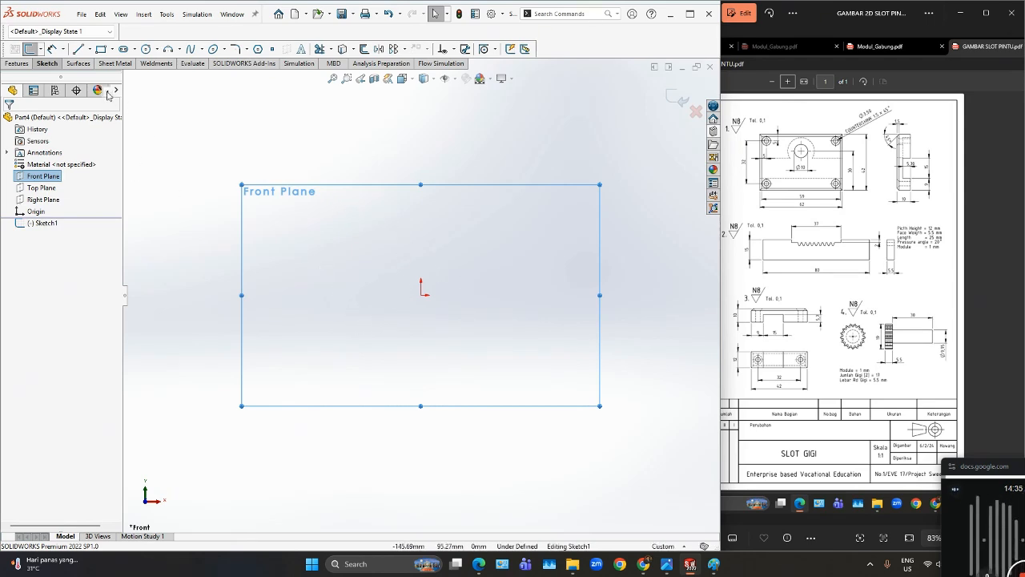
left_click(113, 50)
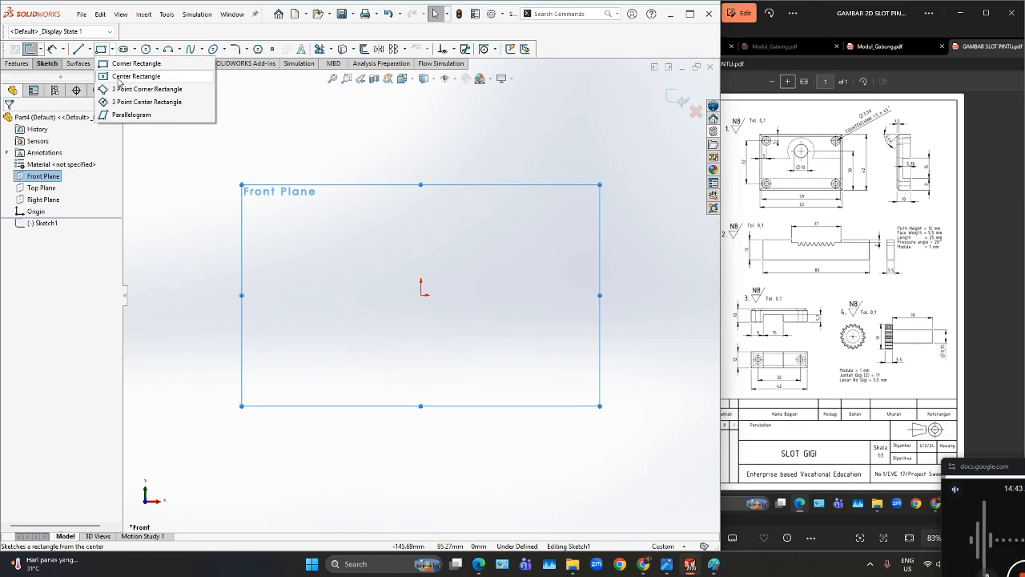
left_click(119, 76)
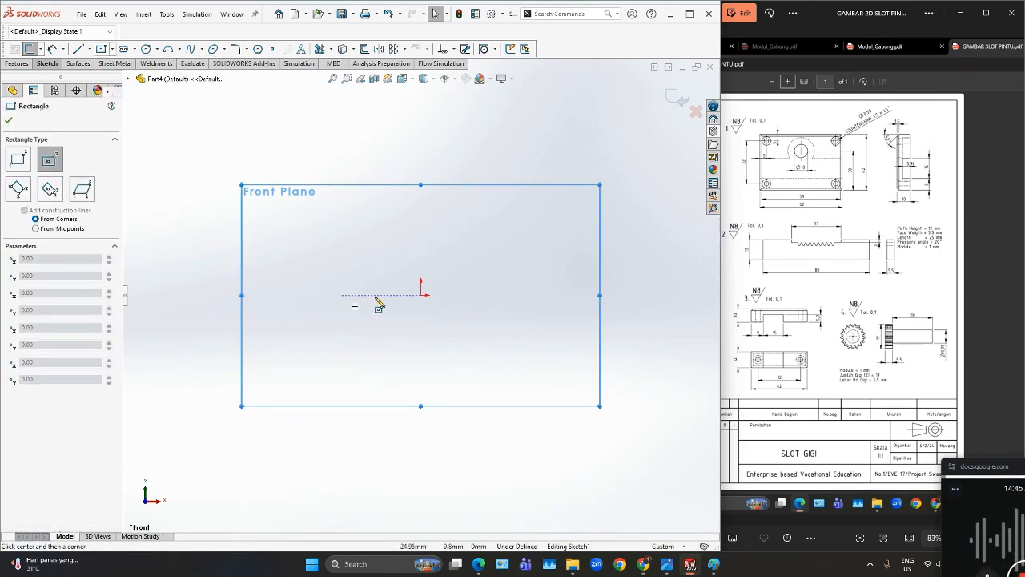
left_click(422, 296)
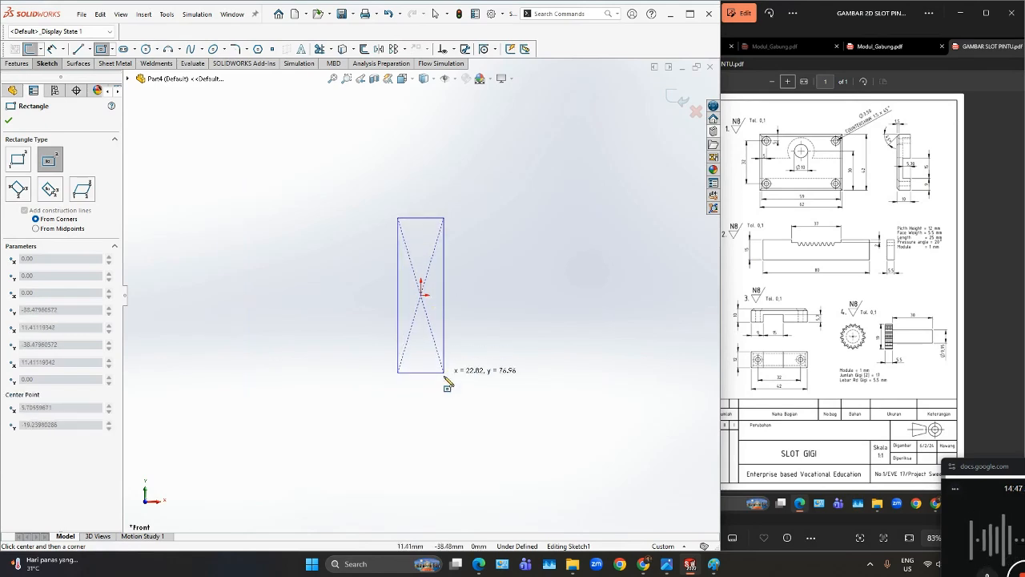
left_click(462, 431)
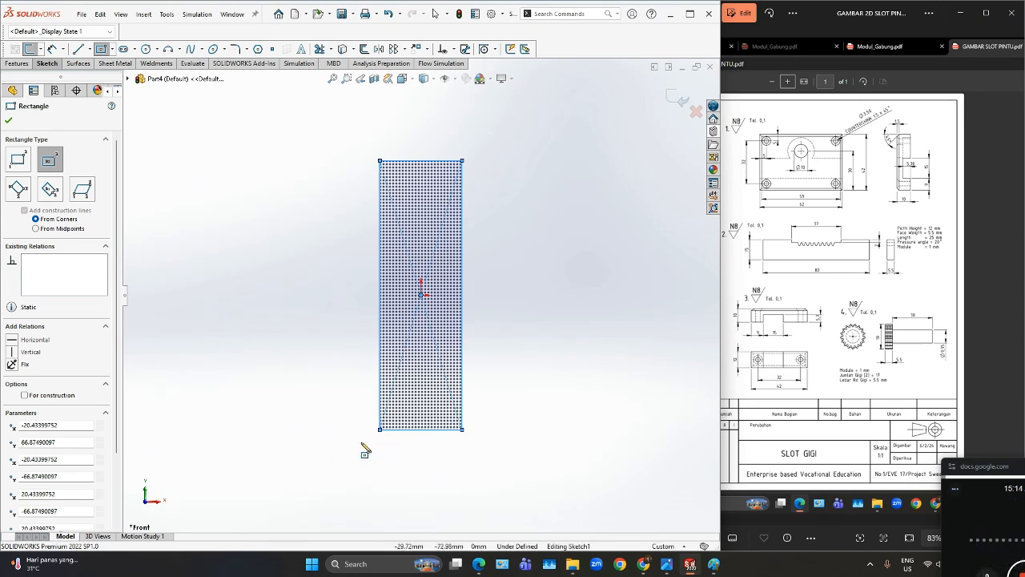
Dimension the rectangle 10 mm wide and 42 mm high.
right_click_drag(295, 450, 298, 407)
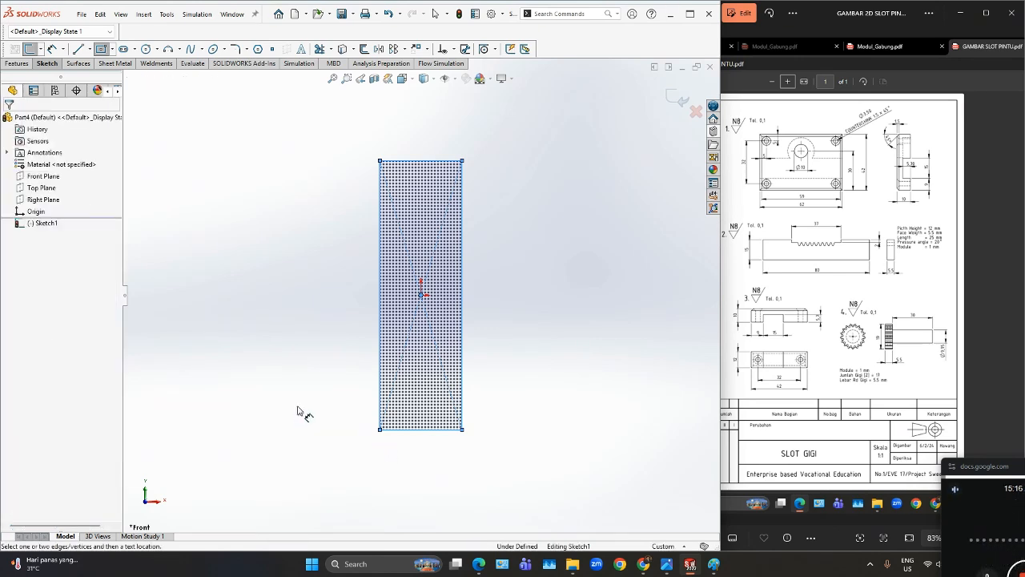
left_click(429, 432)
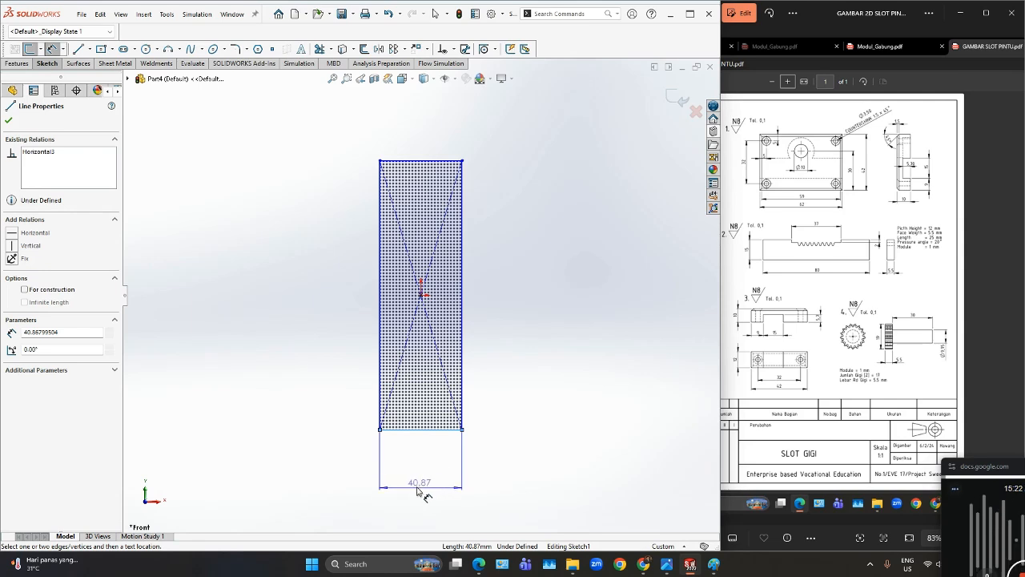
left_click(417, 487)
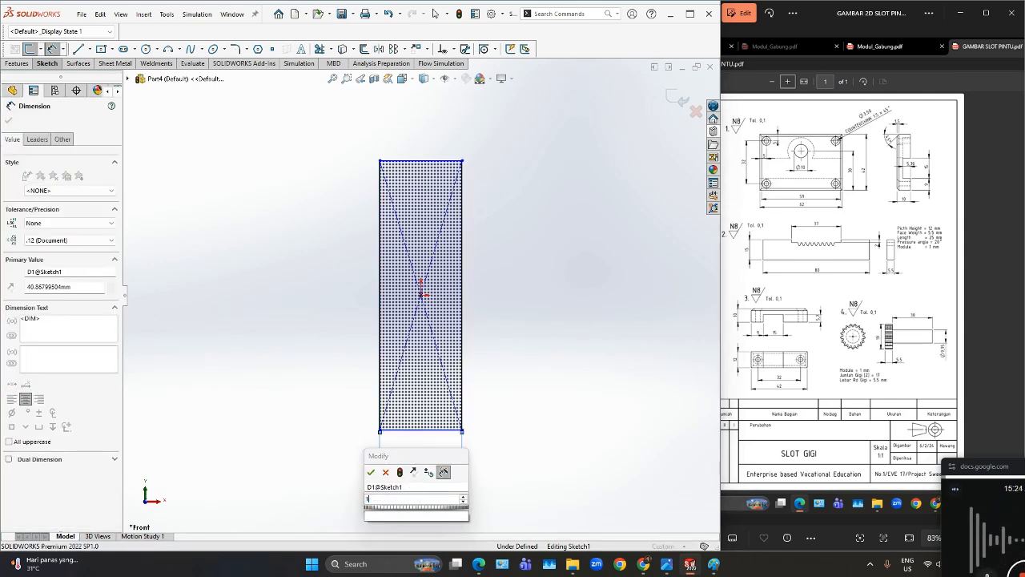
type("10")
left_click(372, 473)
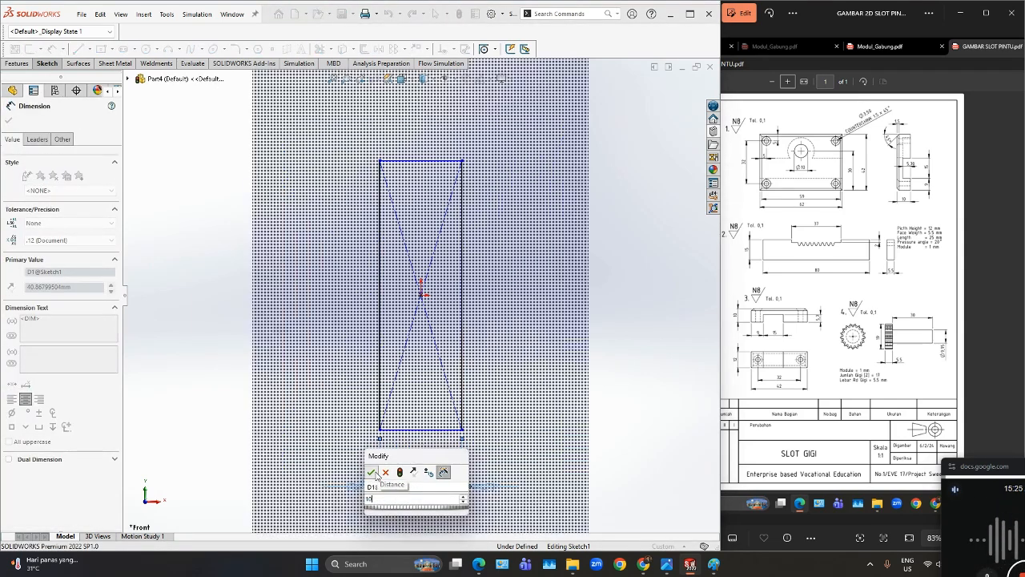
left_click(381, 342)
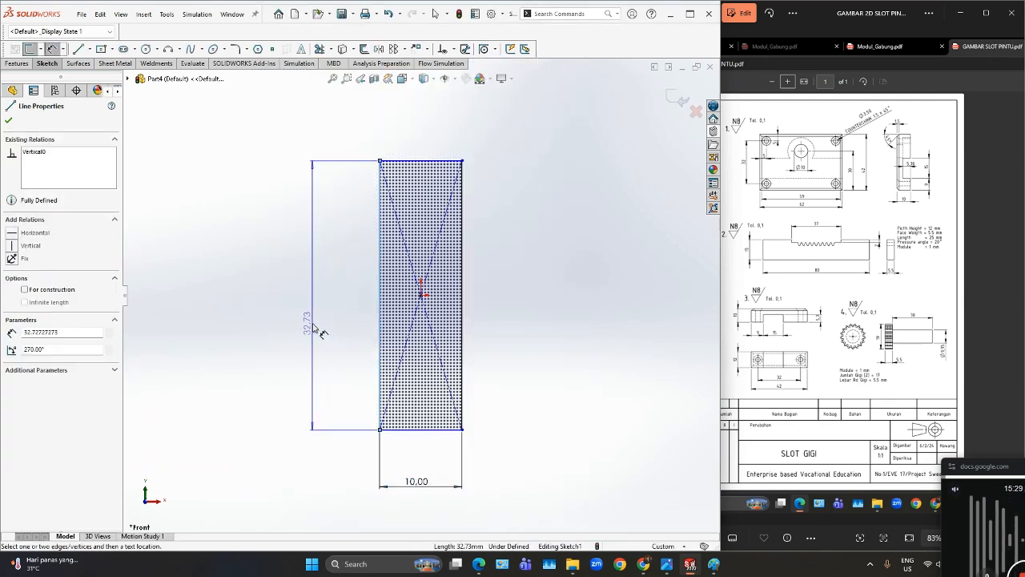
left_click(321, 332)
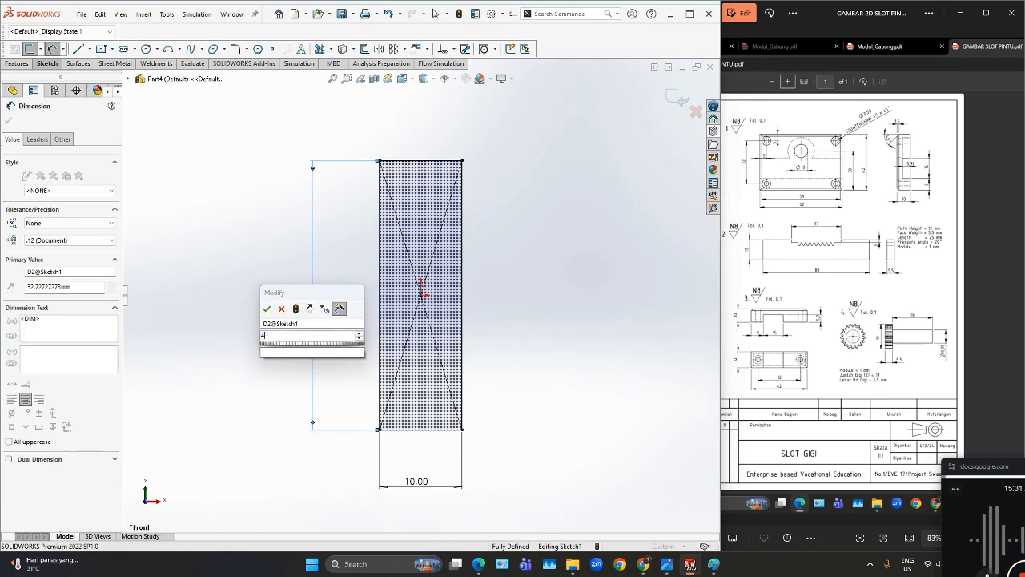
type("47")
left_click(268, 309)
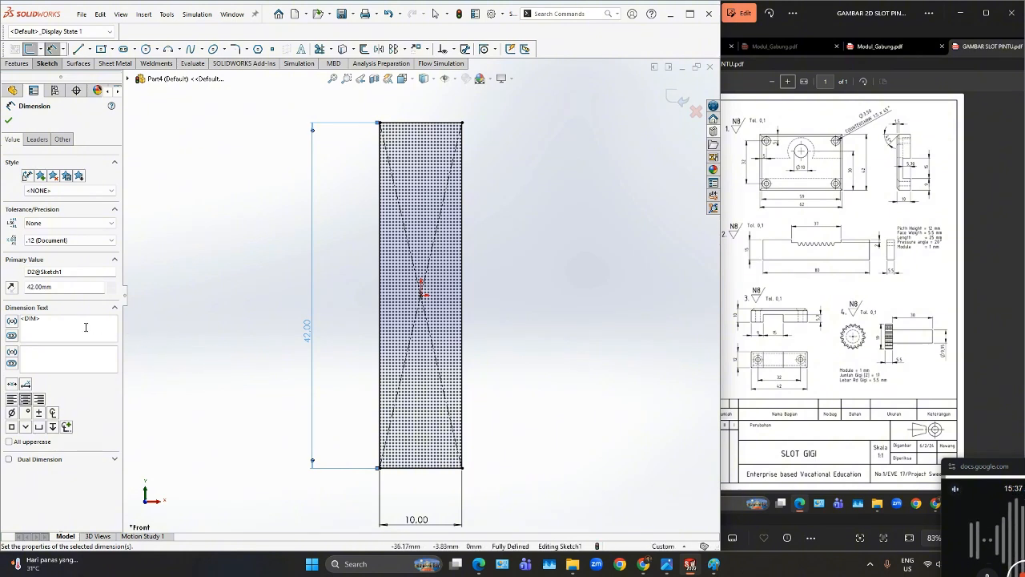
left_click(10, 121)
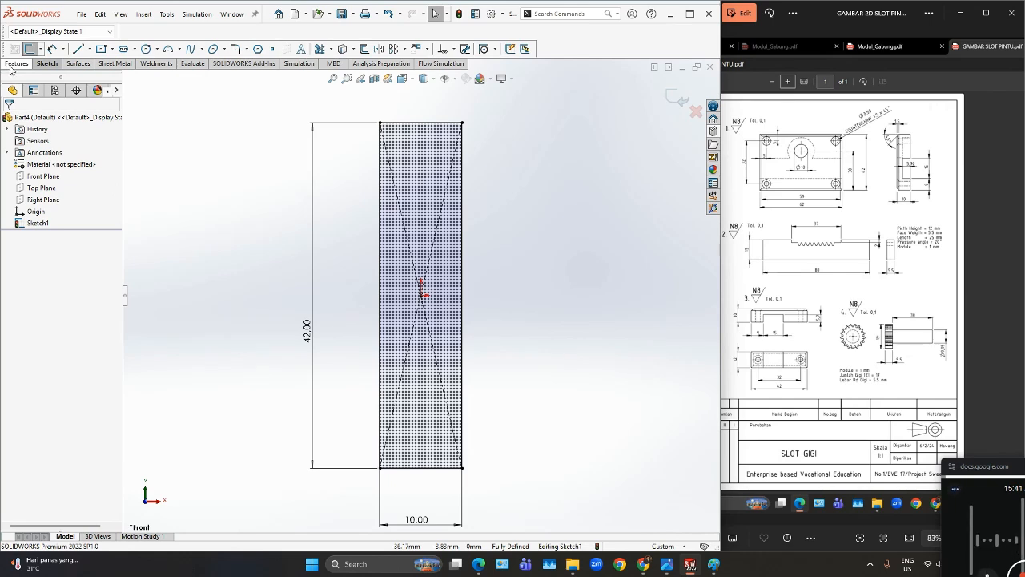
Extrude the rectangle 10 mm in the reversed direction, behind the sketch plane.
left_click(14, 64)
left_click(14, 95)
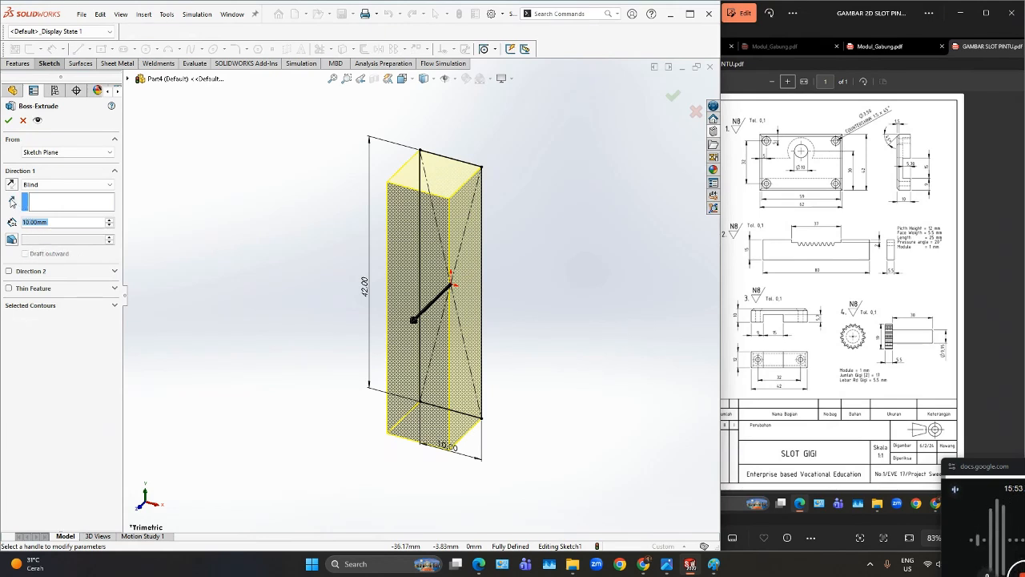
left_click(11, 184)
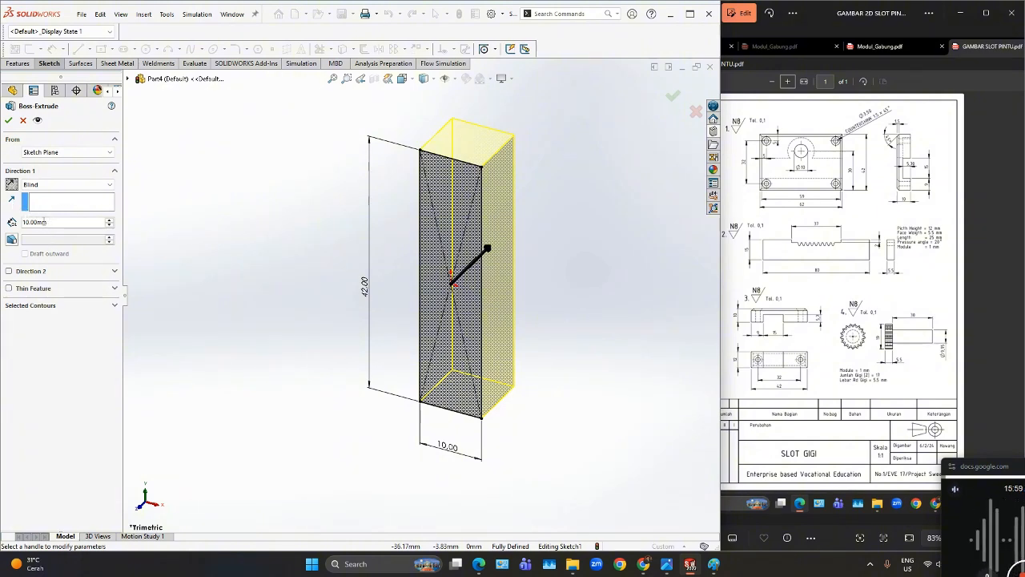
left_click(8, 121)
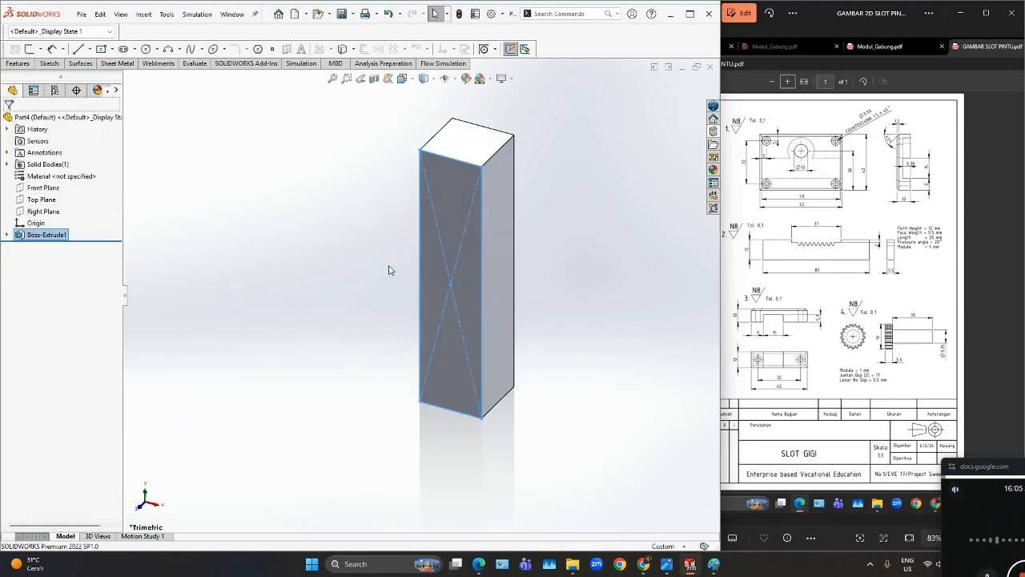
Start a sketch on the block's right side face and draw a corner rectangle of about 11 x 13 mm overlapping the back edge.
left_click(504, 323)
right_click(504, 323)
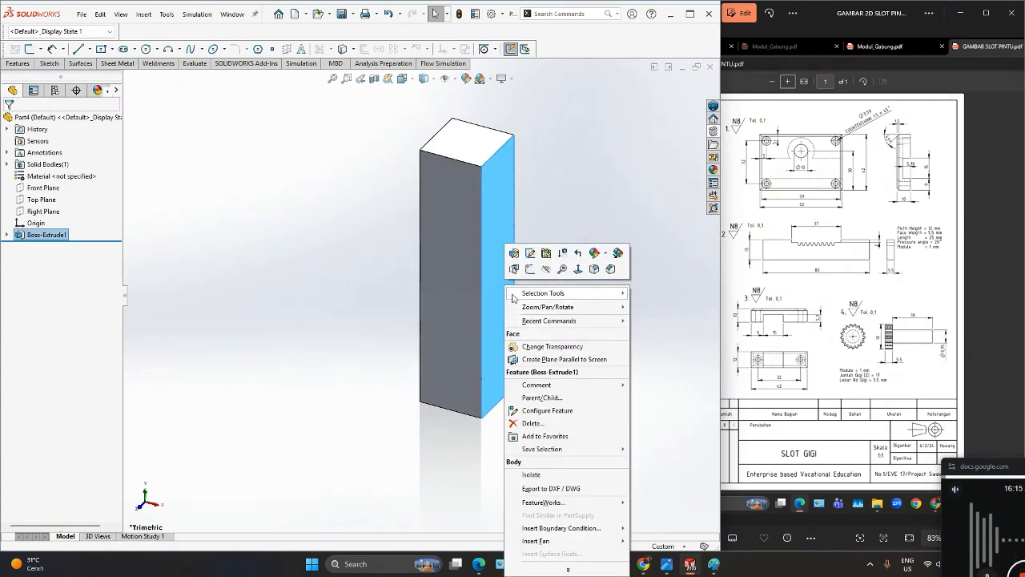
left_click(531, 271)
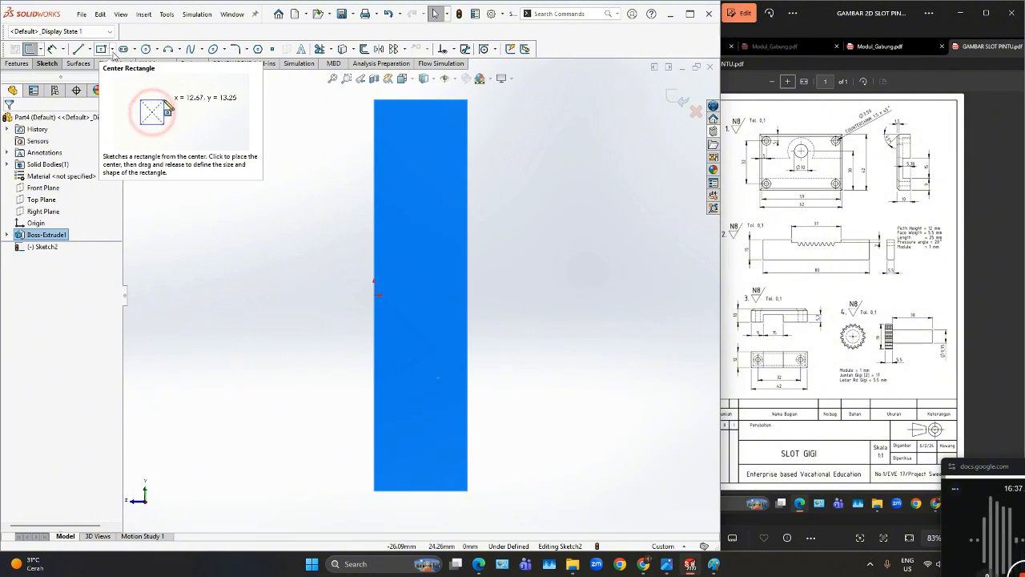
left_click(113, 49)
left_click(132, 62)
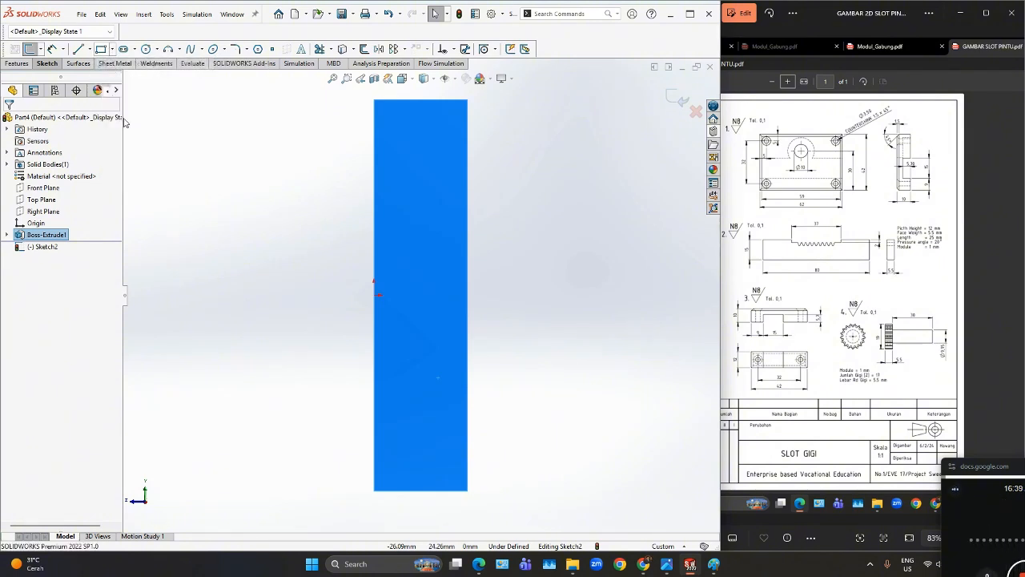
left_click(430, 302)
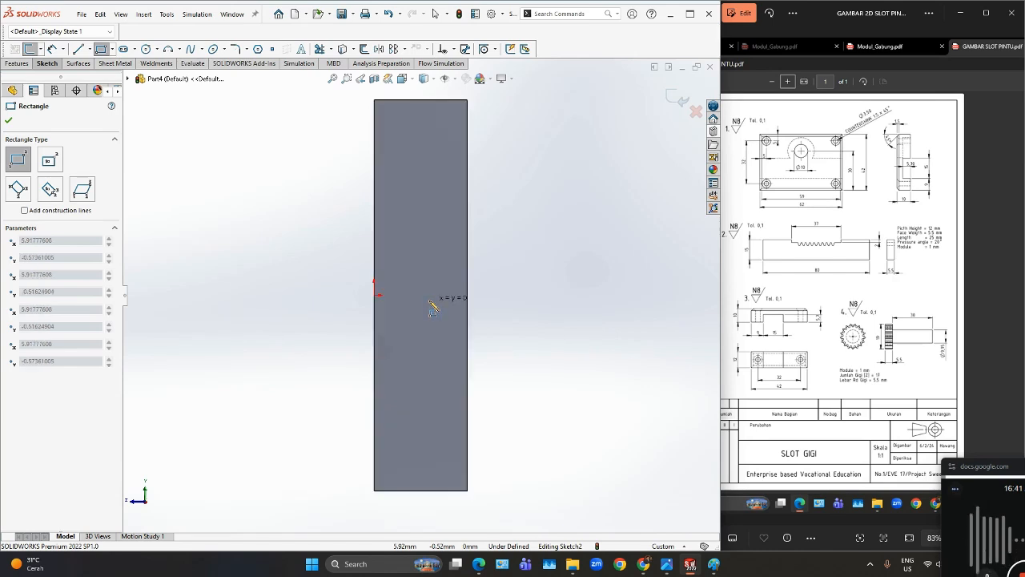
left_click(534, 418)
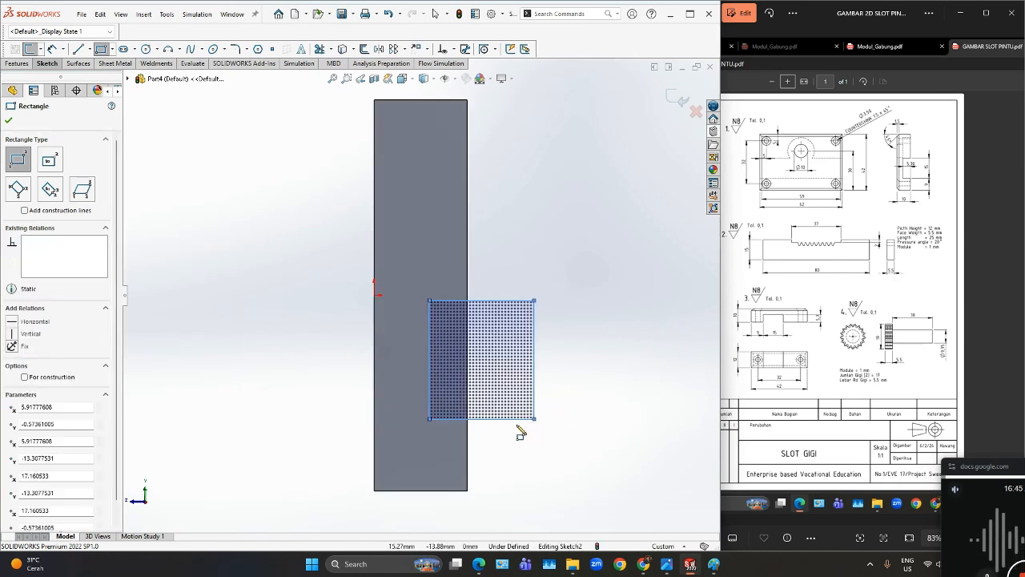
Dimension the rectangle's lower side 9 mm from the block's bottom edge.
right_click_drag(516, 511, 519, 471)
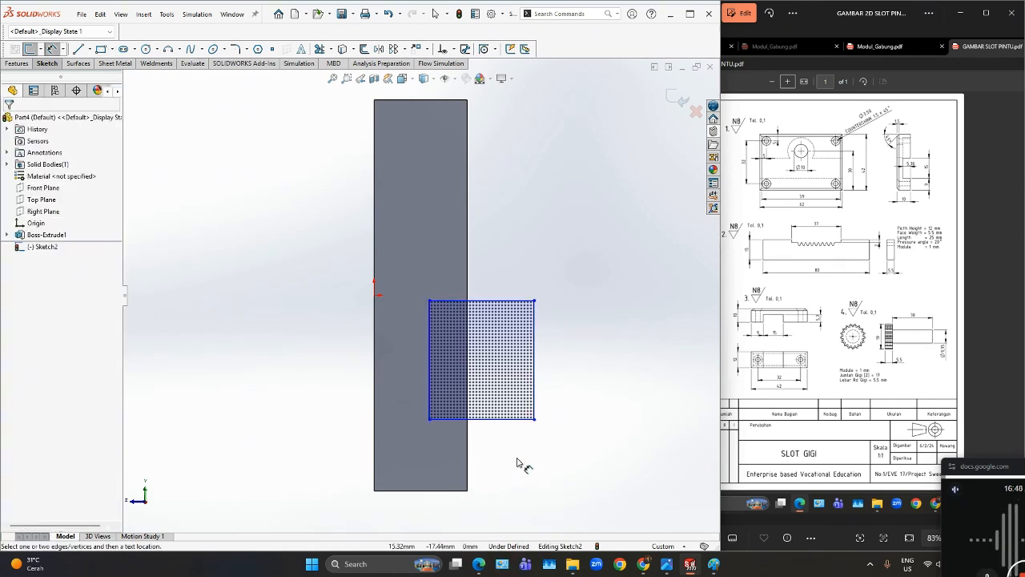
left_click(459, 419)
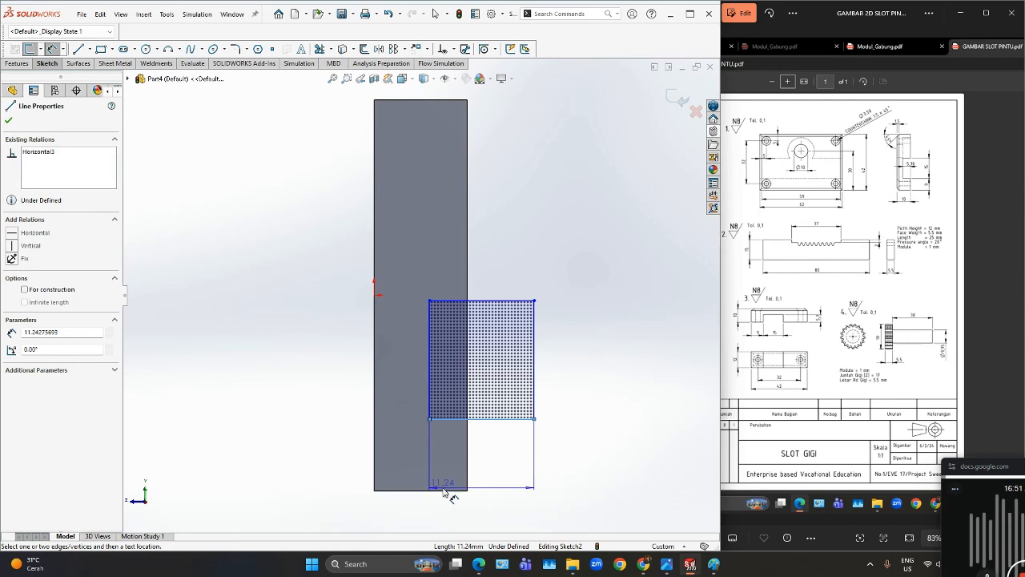
left_click(446, 490)
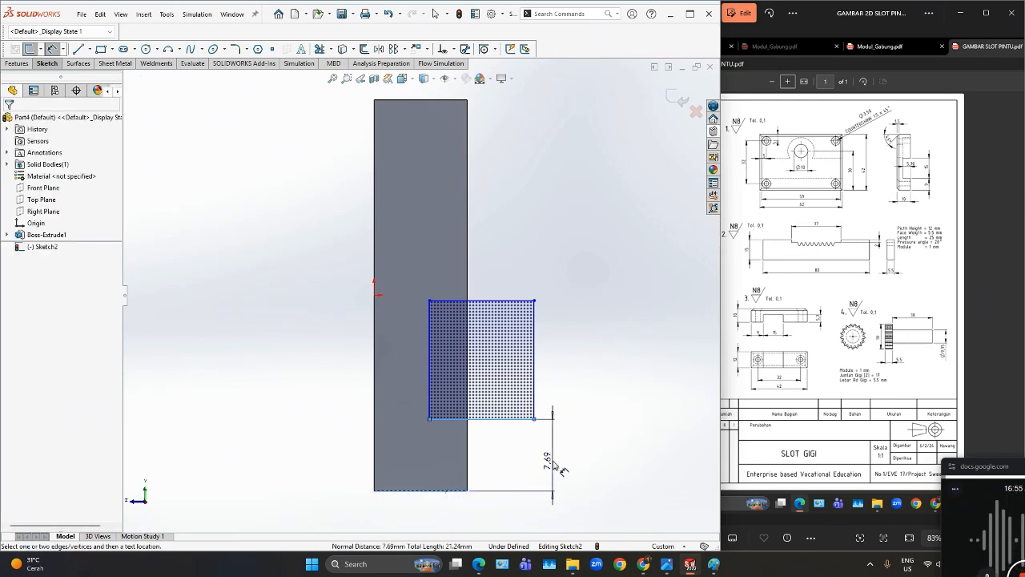
left_click(554, 457)
type("9")
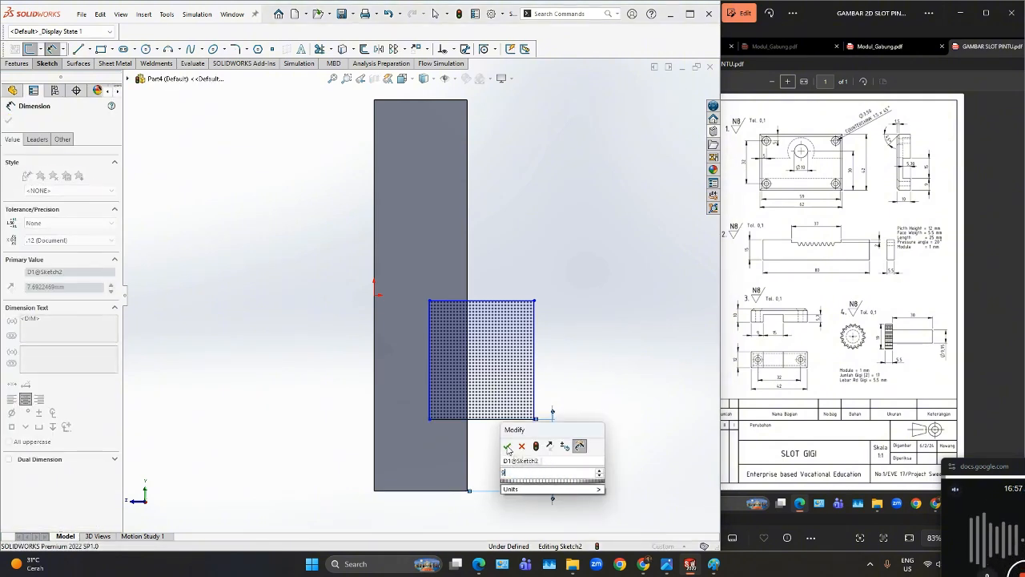
left_click(508, 447)
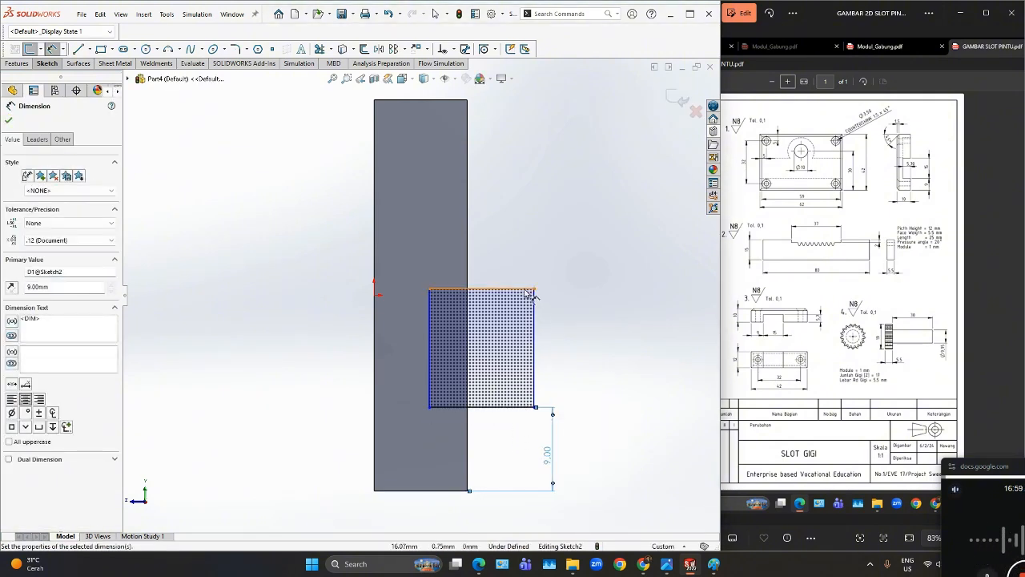
Dimension the rectangle 10 mm wide and 15 mm high.
left_click(526, 290)
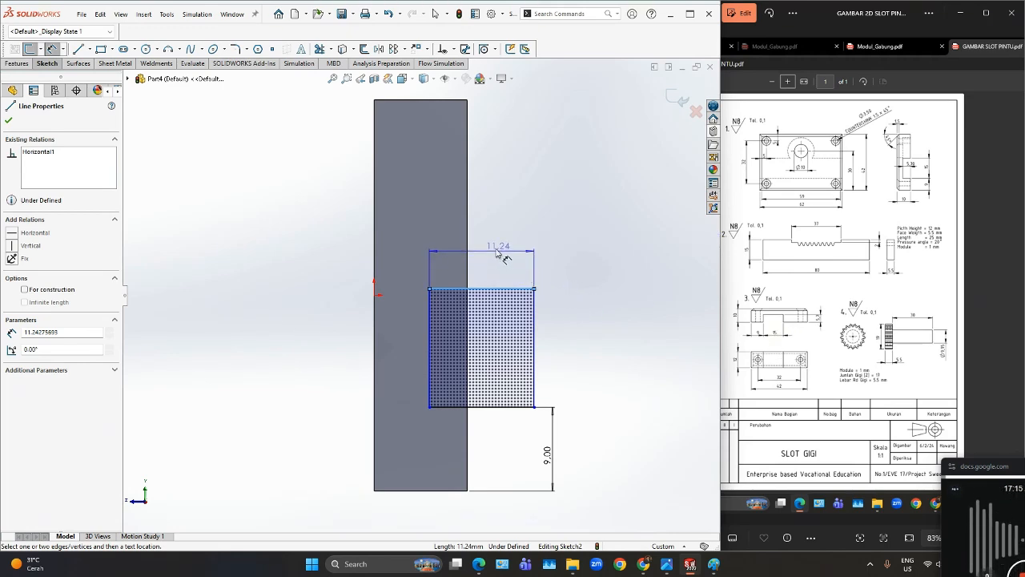
left_click(487, 245)
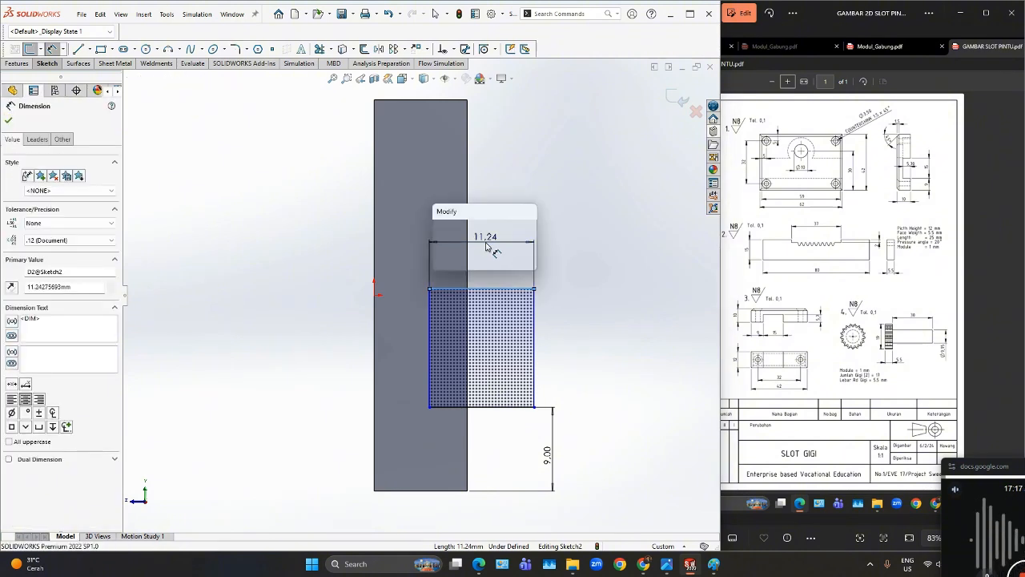
type("10")
left_click(440, 229)
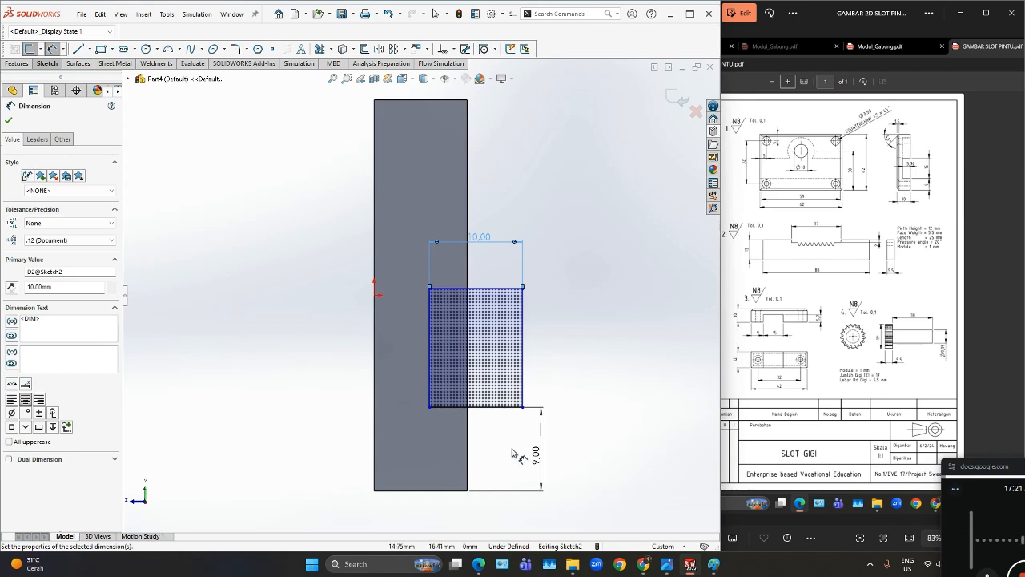
left_click(524, 361)
left_click(551, 367)
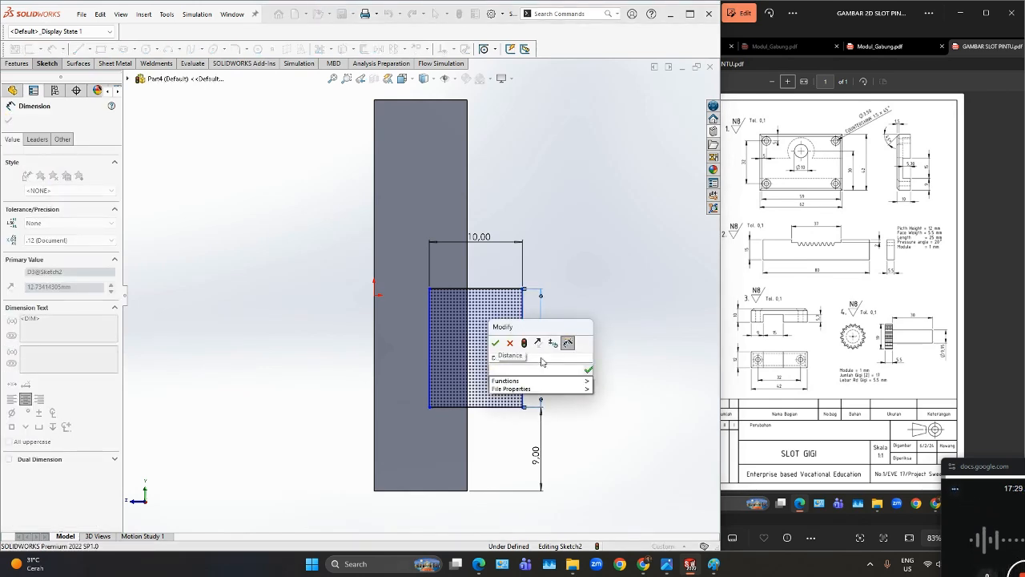
type("15")
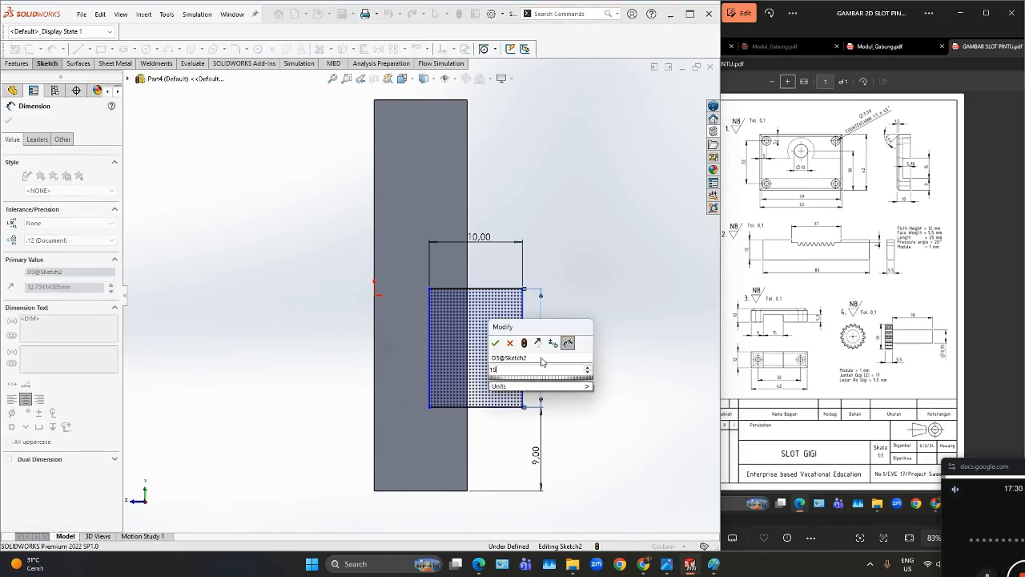
left_click(495, 343)
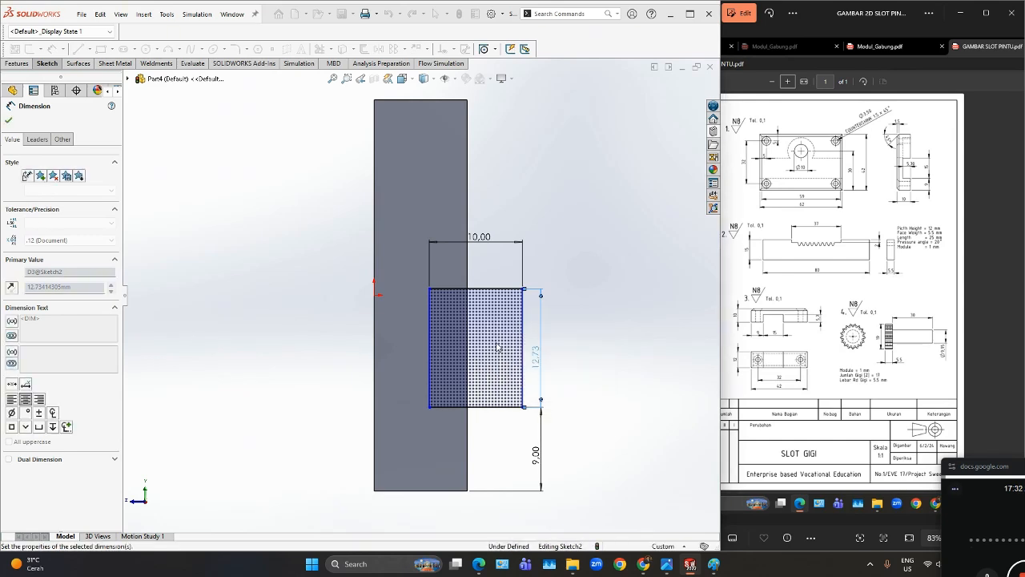
Dimension the rectangle's inner vertical side 5.7 mm from the block's back edge.
left_click(431, 393)
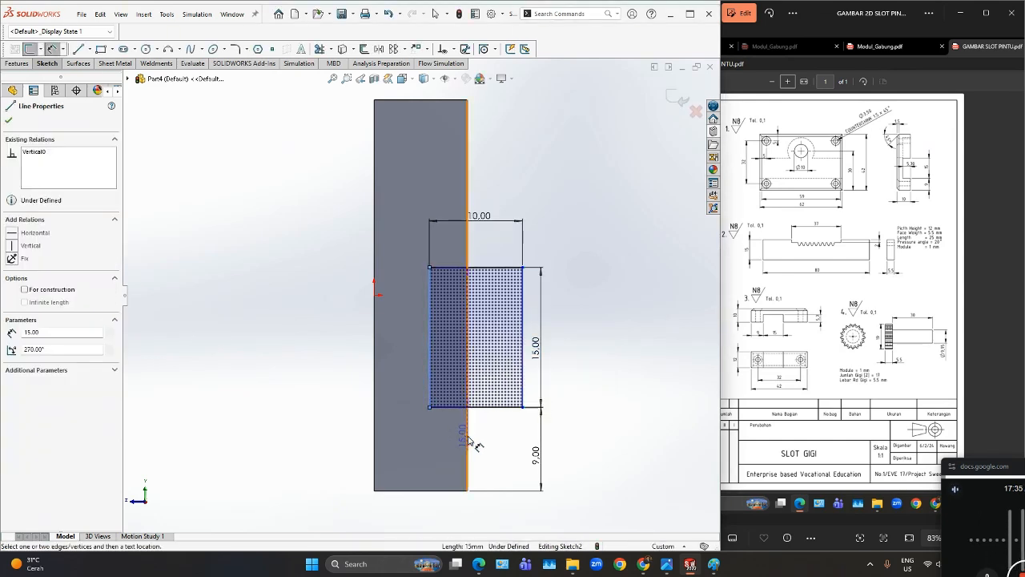
left_click(468, 439)
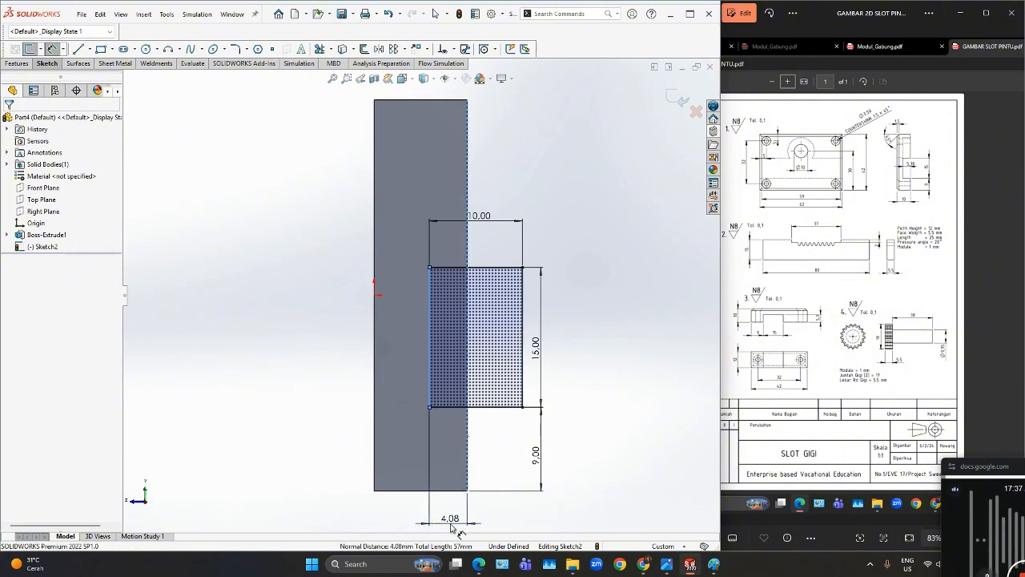
left_click(454, 529)
type("5.7")
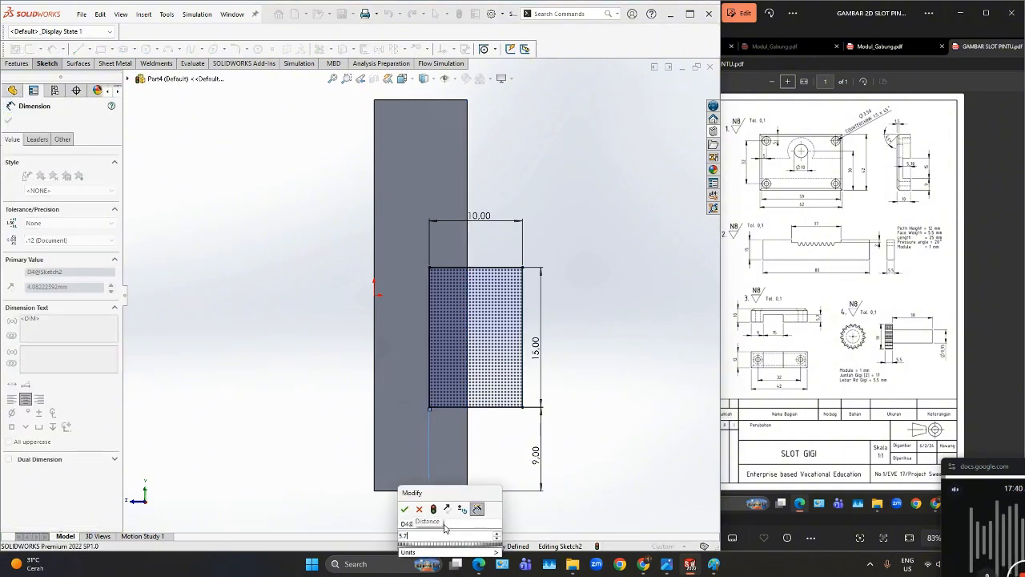
left_click(405, 510)
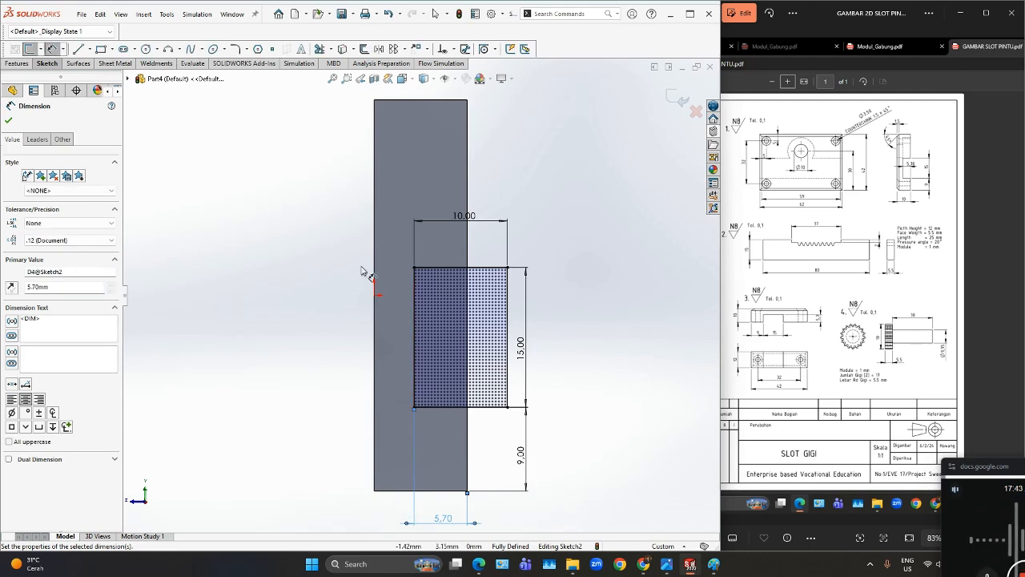
left_click(7, 122)
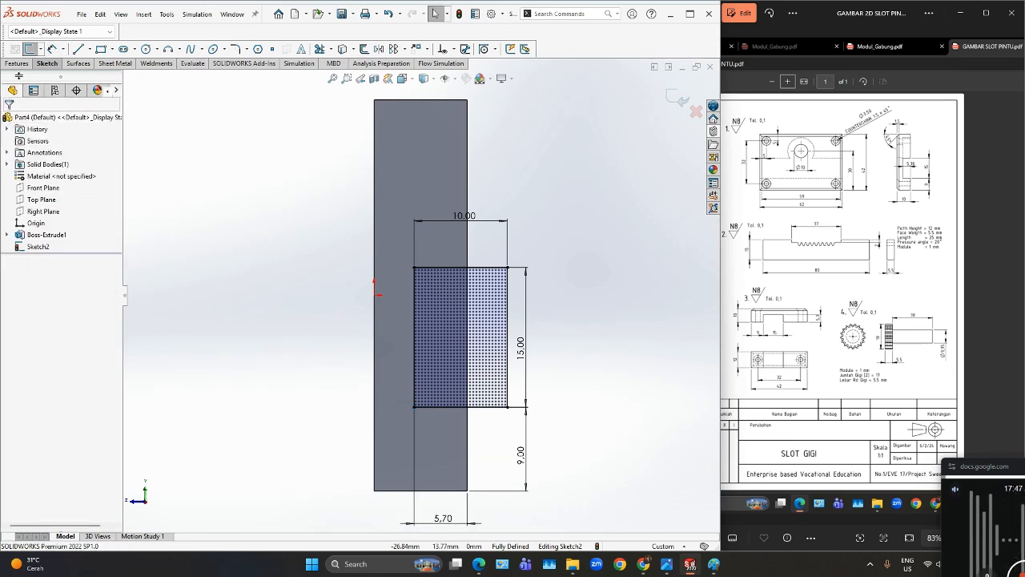
Cut the rectangle through the block with an Extruded Cut using the Up To Next end condition.
left_click(17, 64)
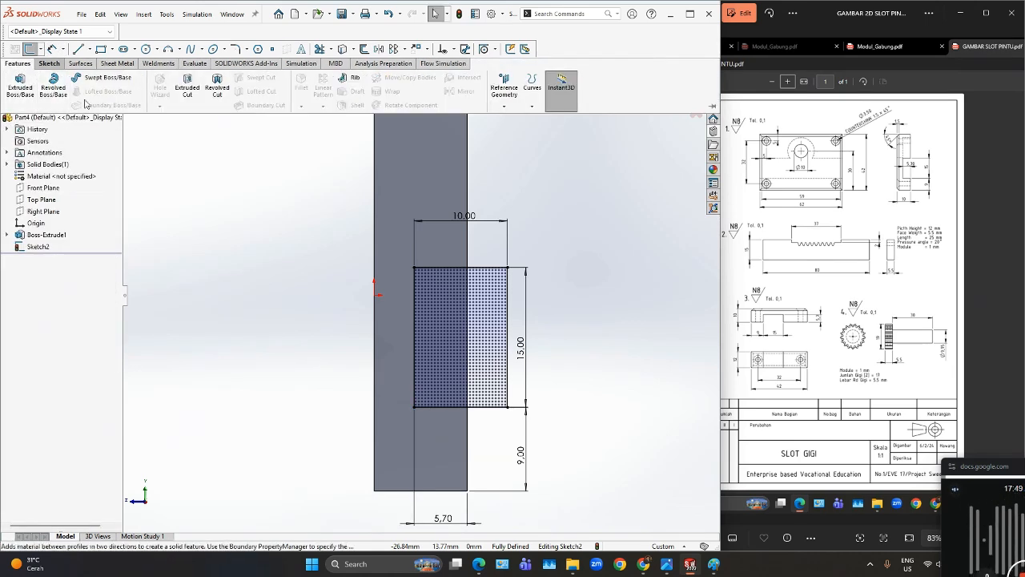
left_click(185, 91)
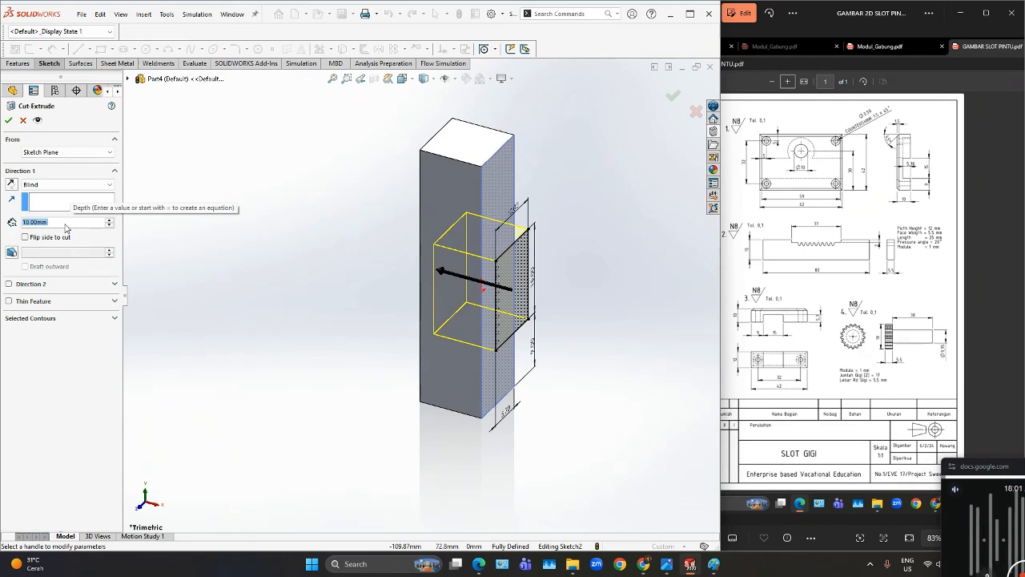
left_click(109, 185)
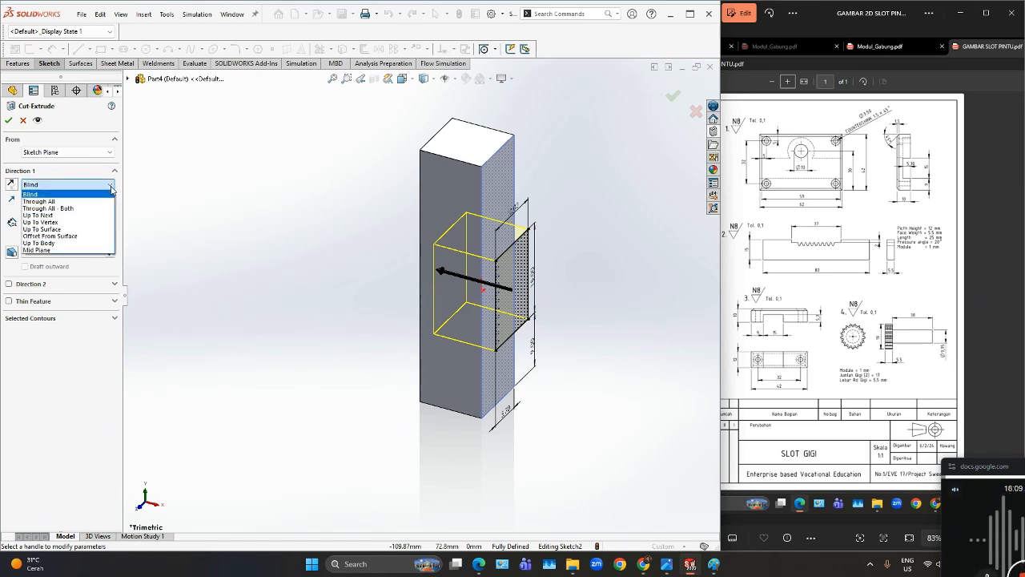
left_click(108, 216)
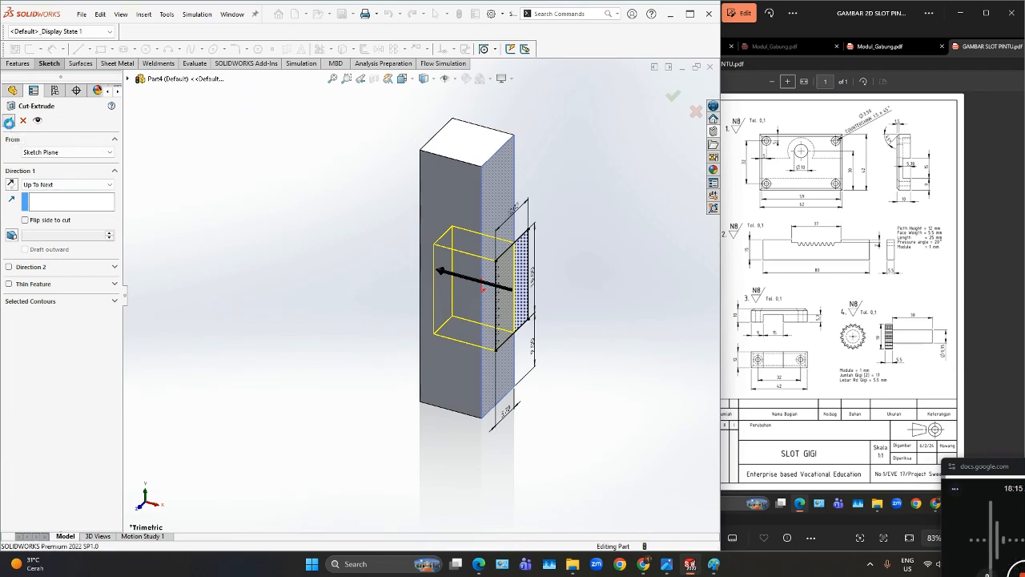
left_click(8, 120)
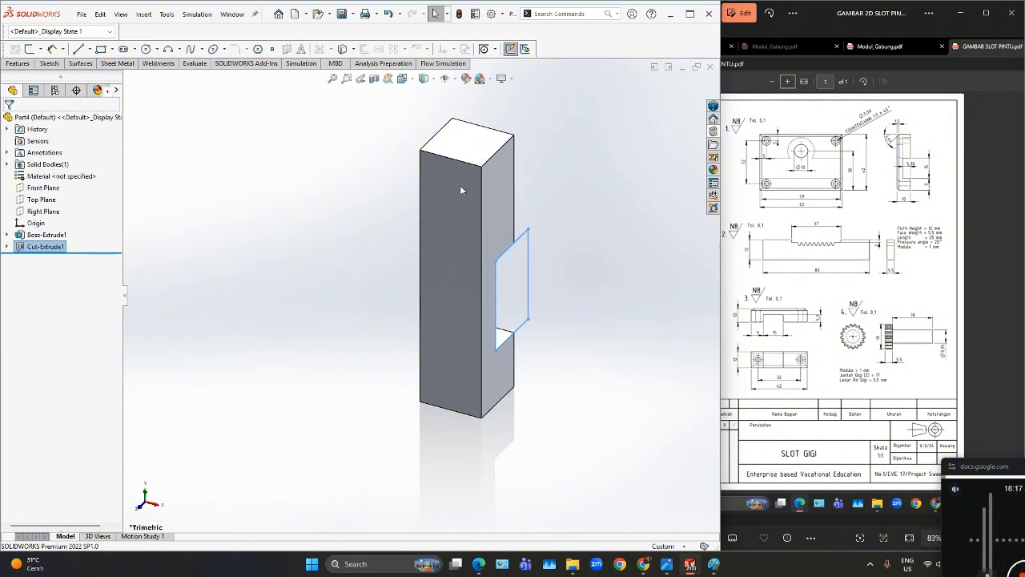
Start a sketch on the block's front face and draw a circle about 5.5 mm in diameter on its vertical centerline near the upper end.
right_click(450, 202)
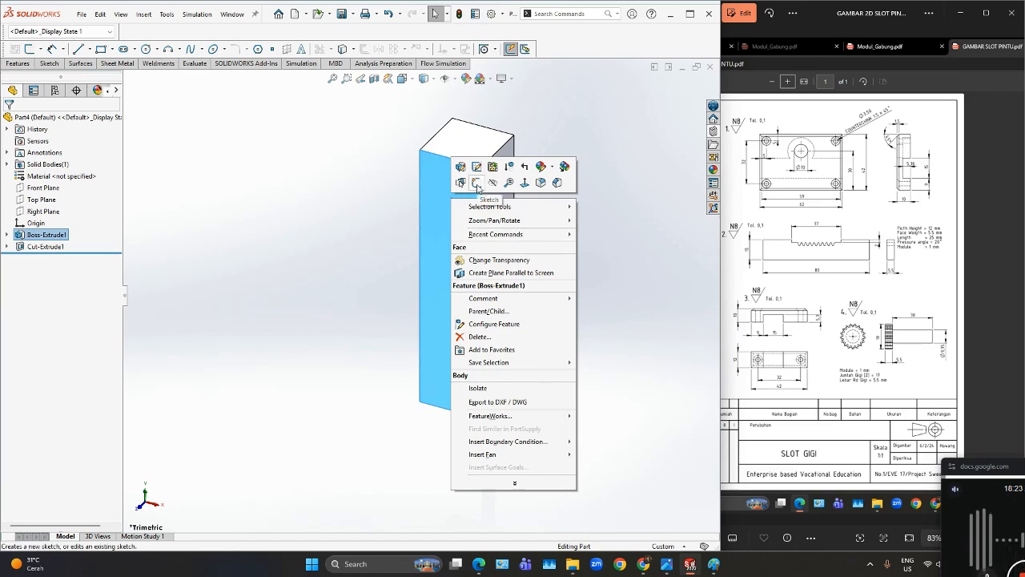
left_click(477, 183)
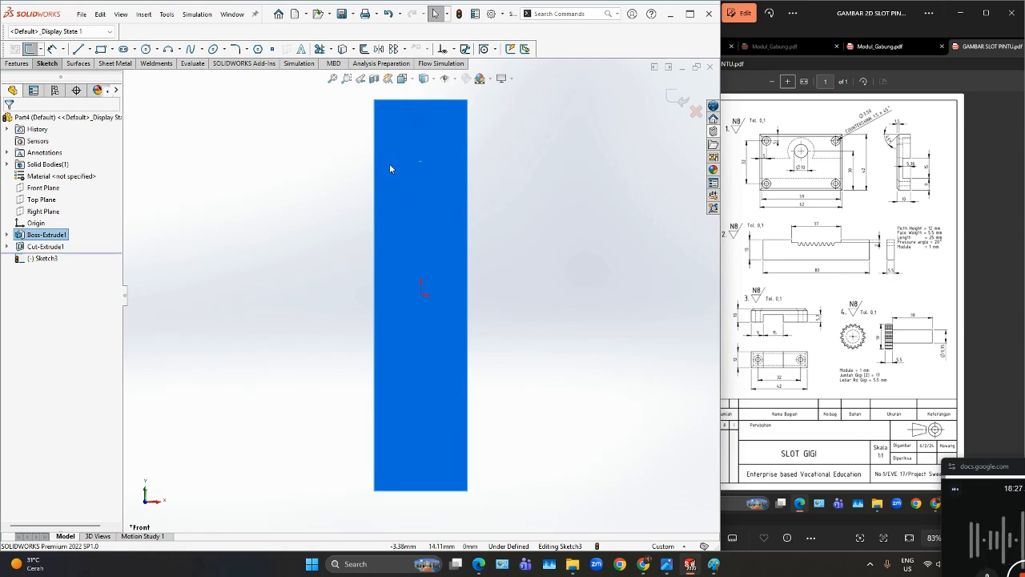
left_click(148, 50)
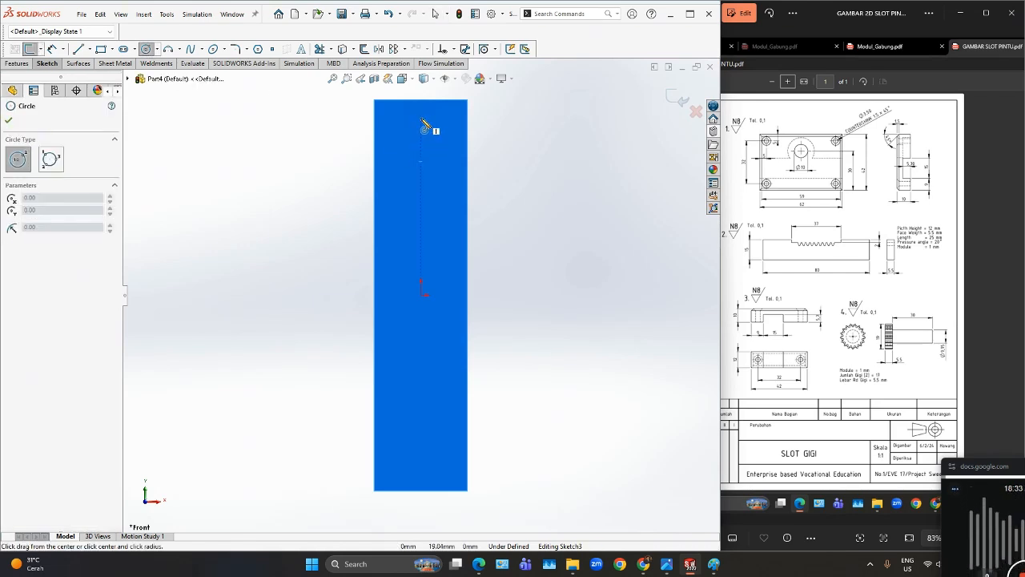
left_click_drag(421, 126, 428, 153)
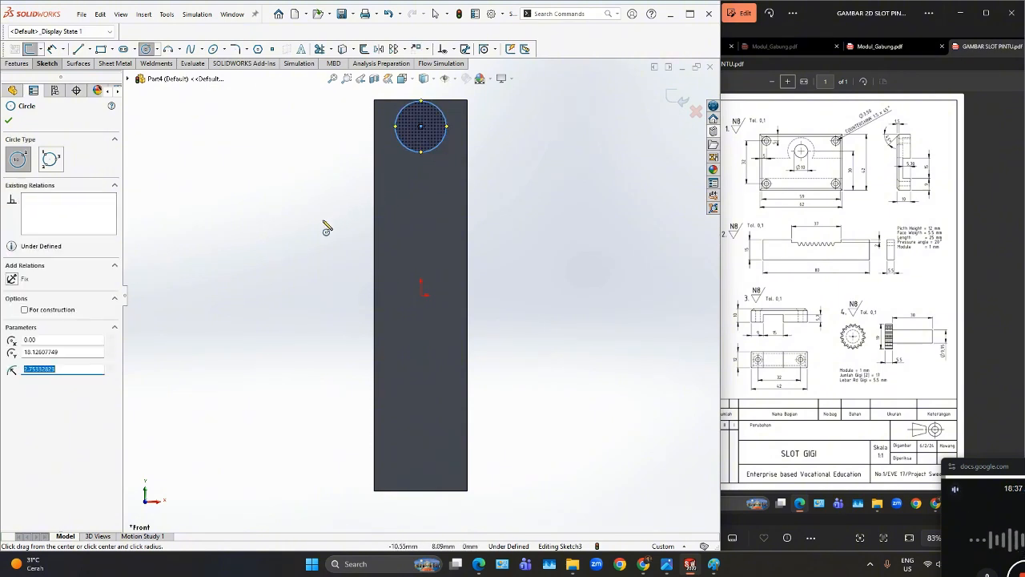
Dimension the circle's diameter as 3.5 mm.
right_click_drag(325, 227, 324, 191)
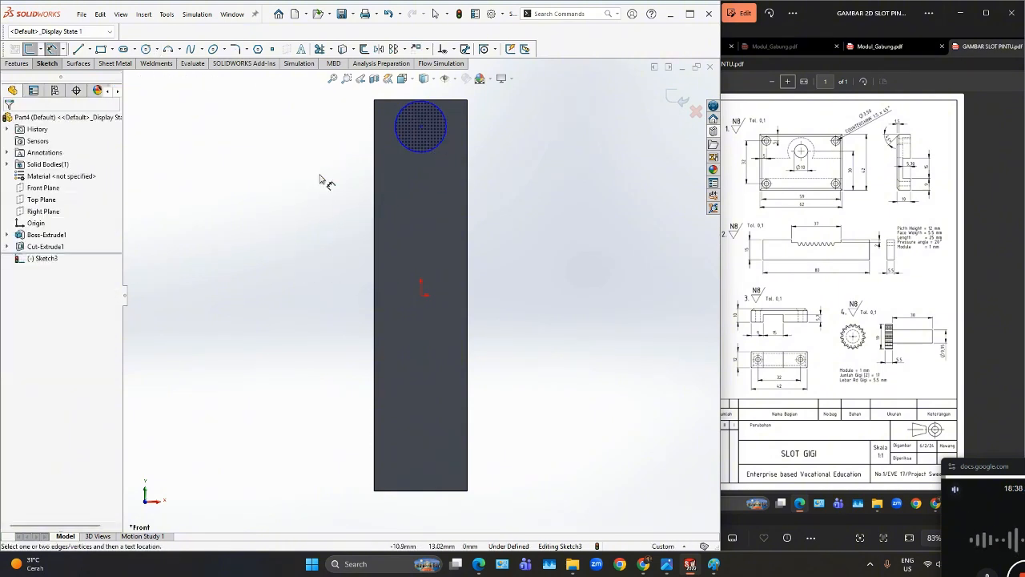
left_click(445, 132)
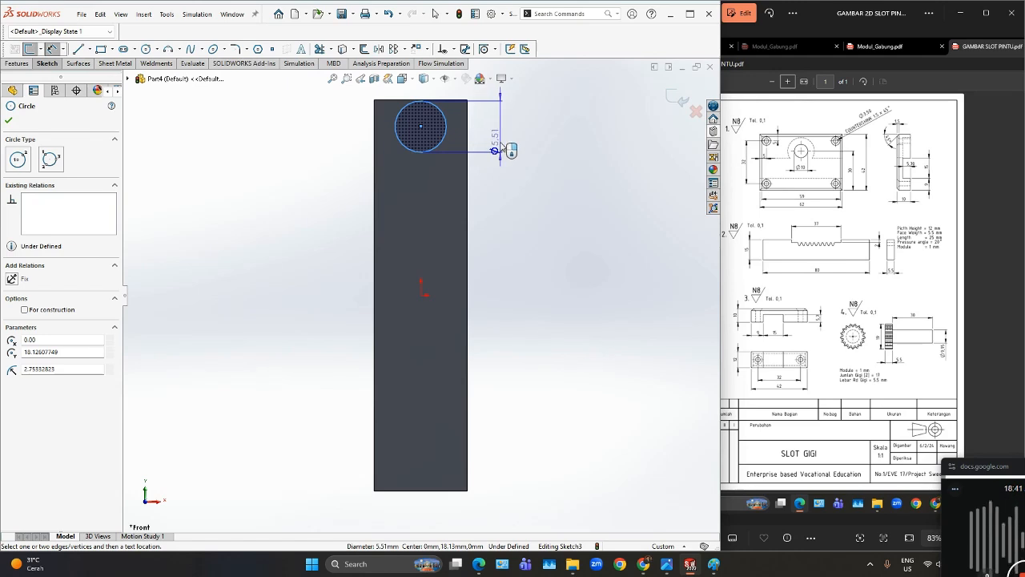
left_click(503, 144)
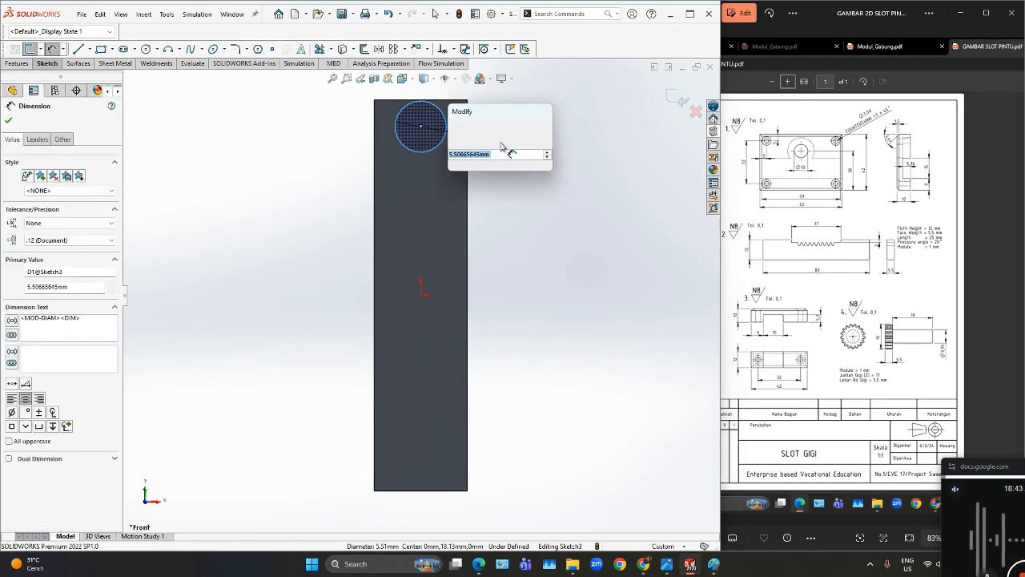
type("3.5")
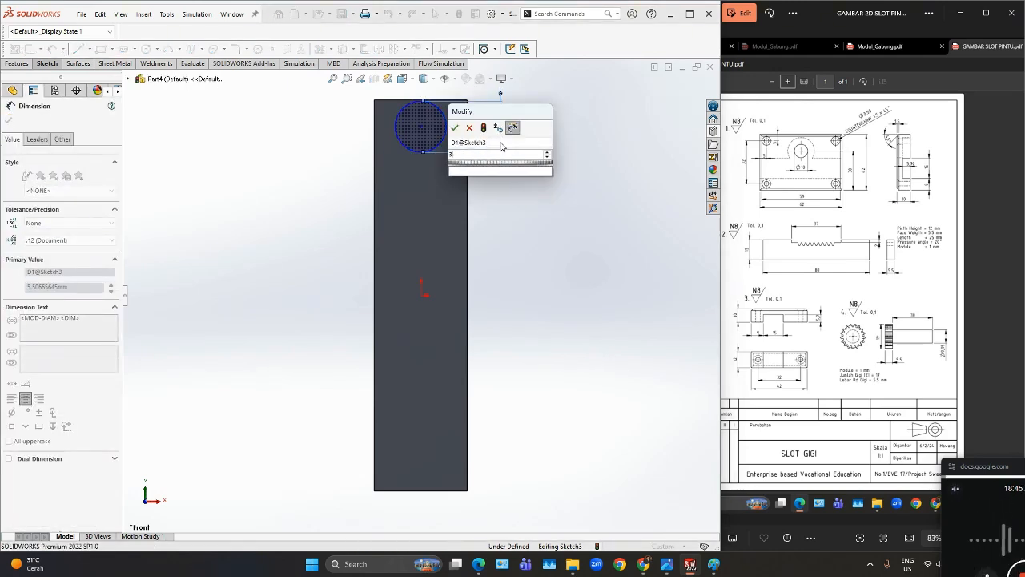
left_click(455, 128)
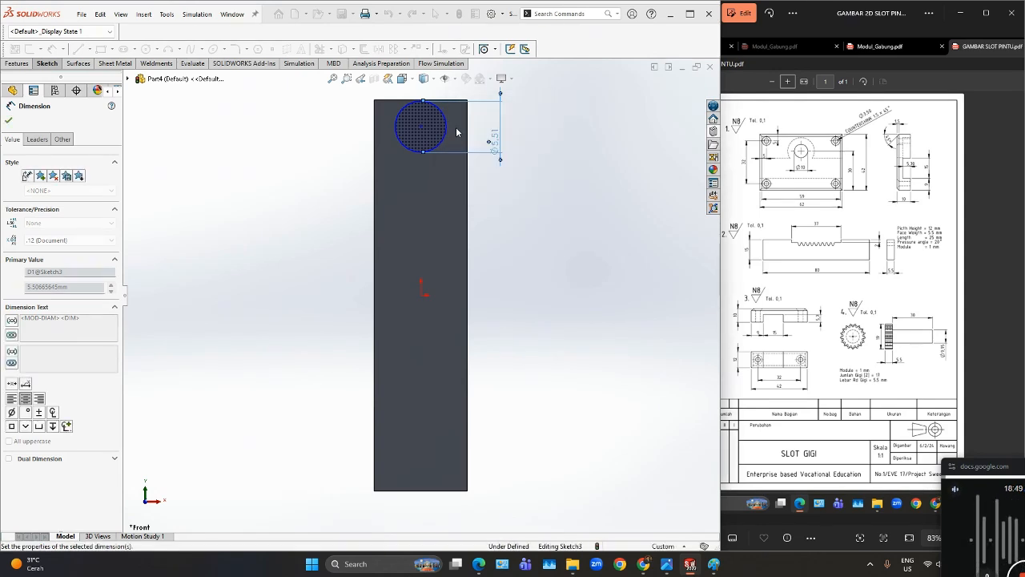
Dimension the circle's center 5 mm from the block's upper edge.
left_click(407, 113)
left_click(407, 101)
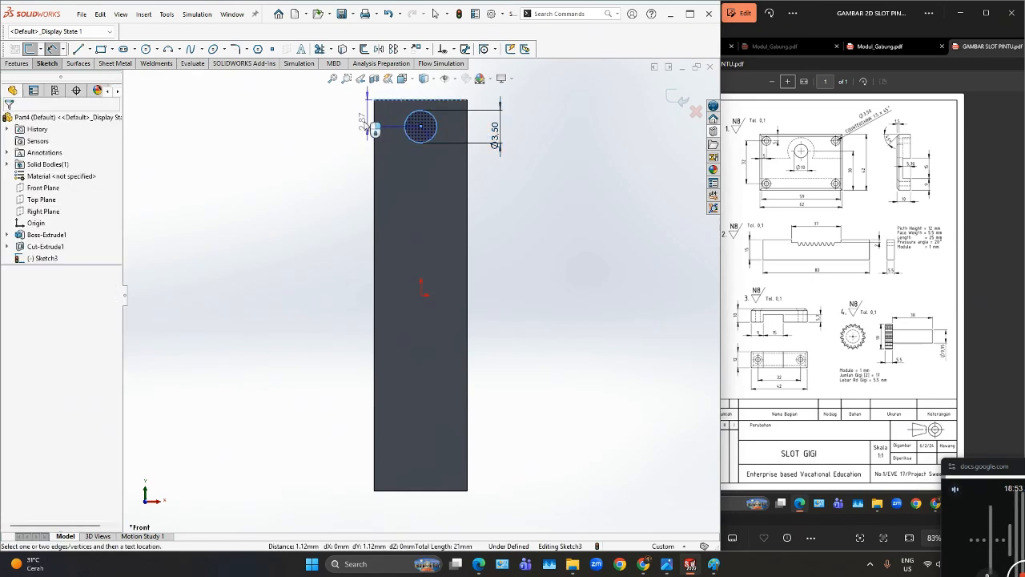
left_click(334, 126)
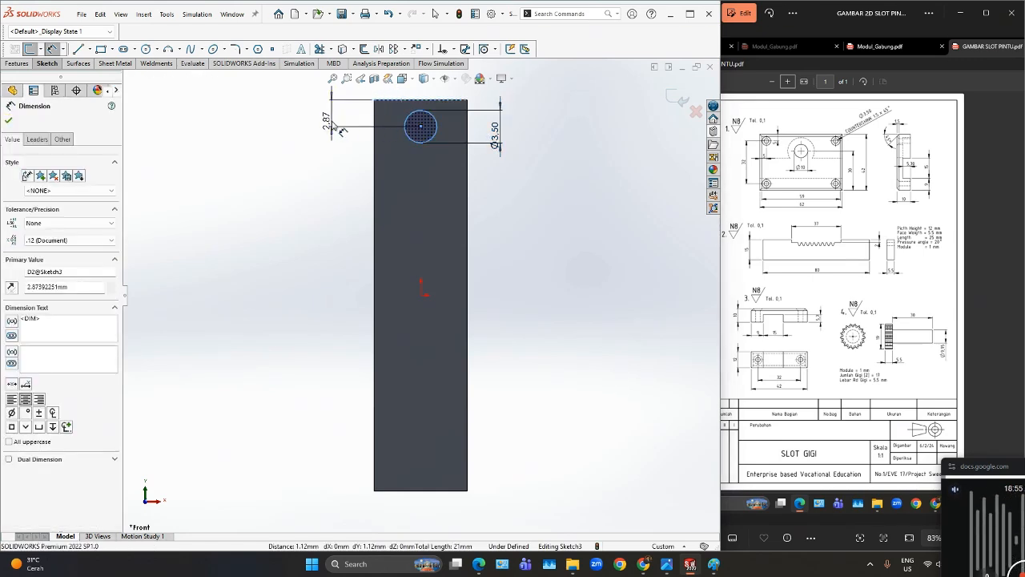
type("25")
left_click(286, 108)
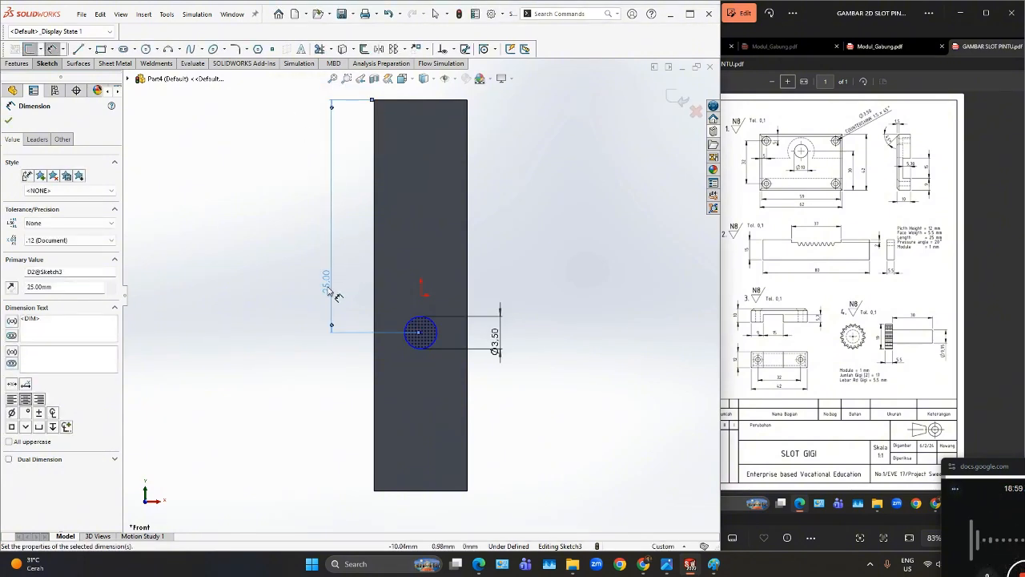
double_click(327, 284)
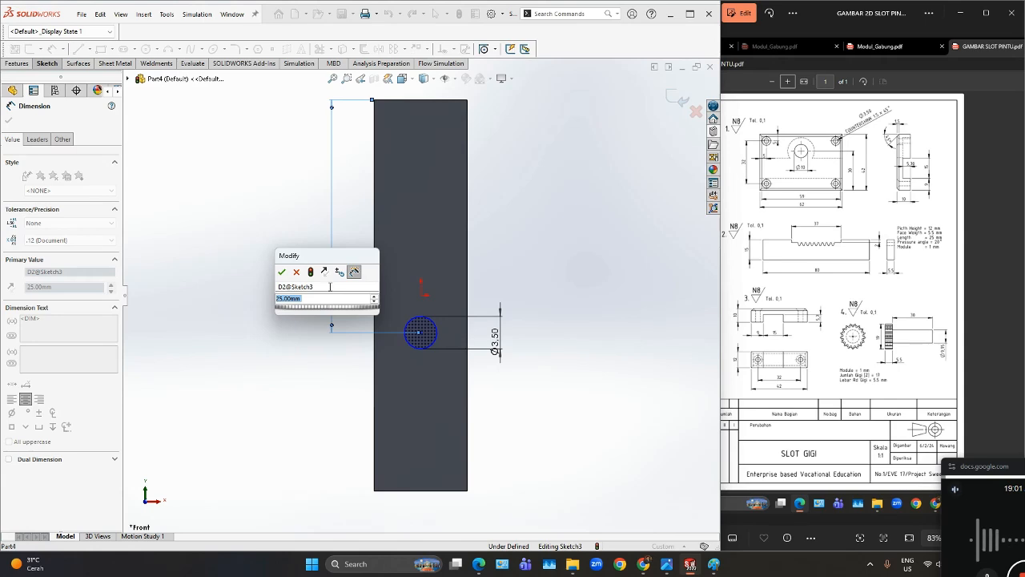
type("5")
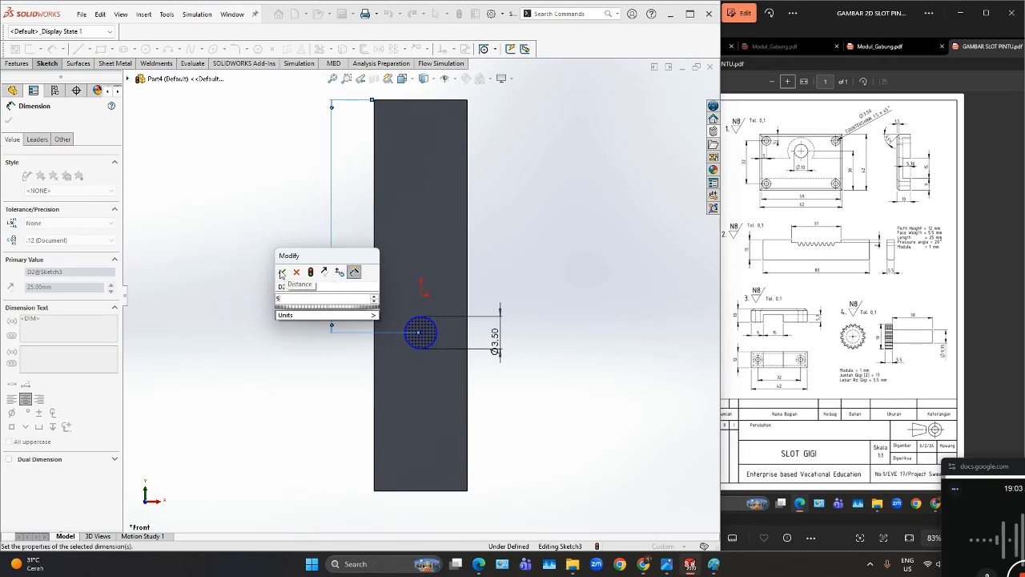
left_click(282, 273)
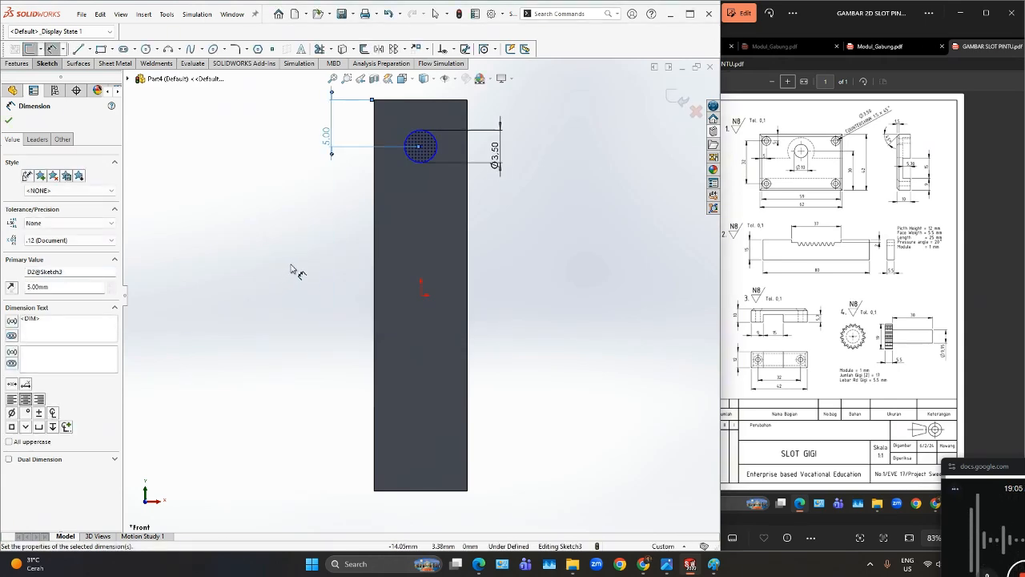
Dimension the circle's center 5 mm from the block's left vertical edge and finish dimensioning.
left_click(411, 160)
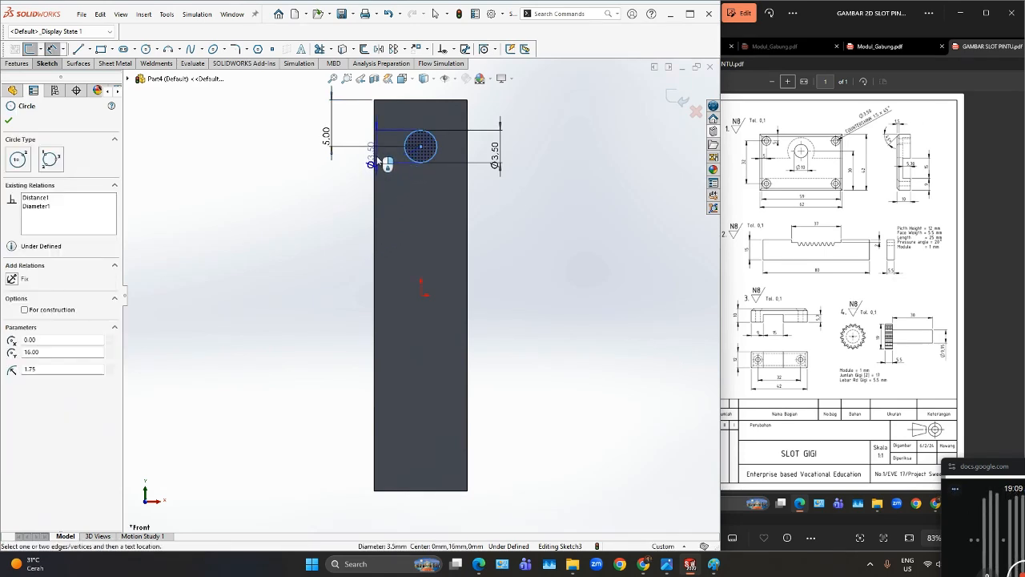
left_click(375, 155)
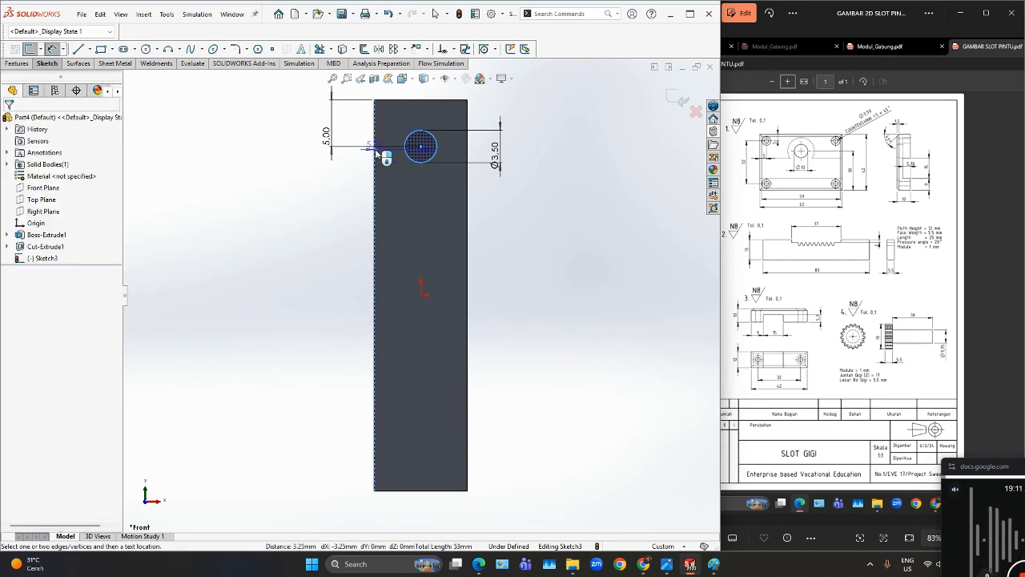
left_click(385, 190)
type("5.00mm")
left_click(347, 178)
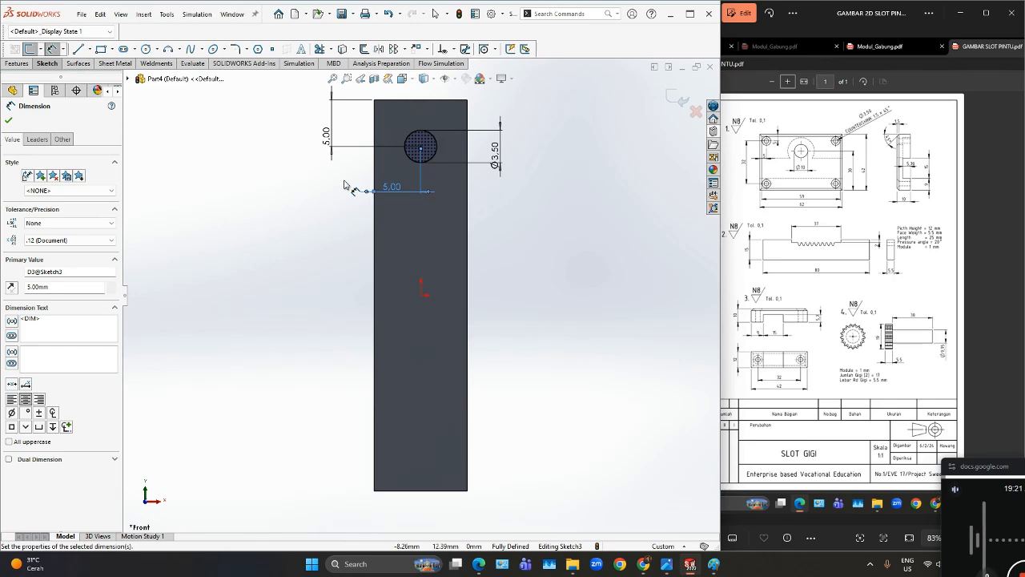
left_click(8, 120)
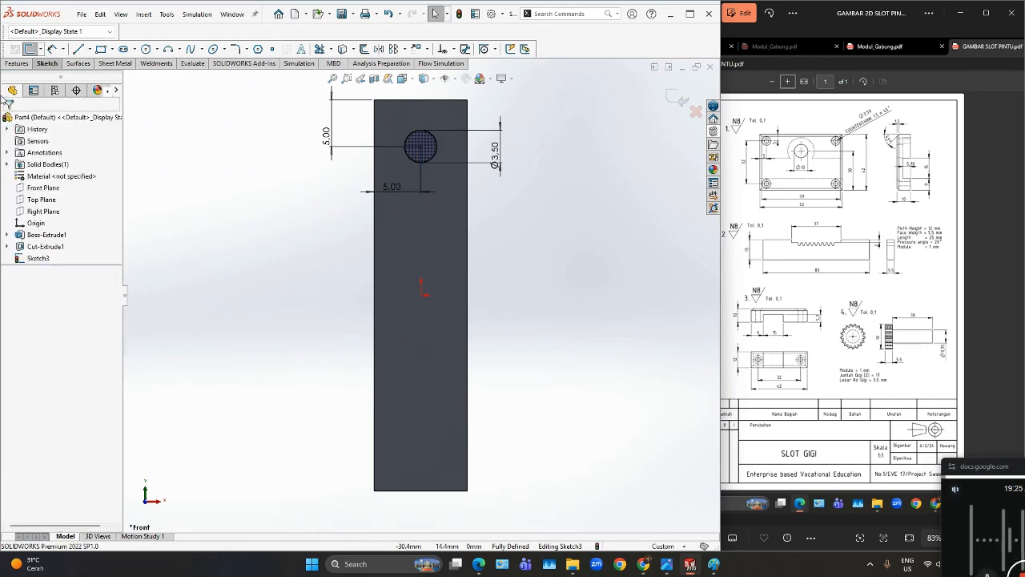
Cut the circle through the block with an Extruded Cut using the Up To Next end condition.
left_click(16, 63)
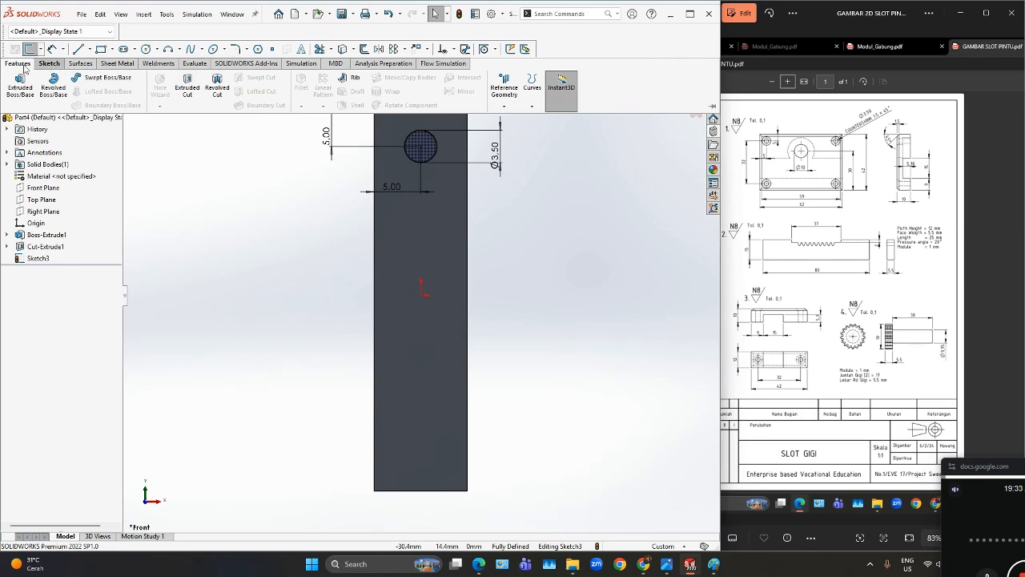
left_click(188, 87)
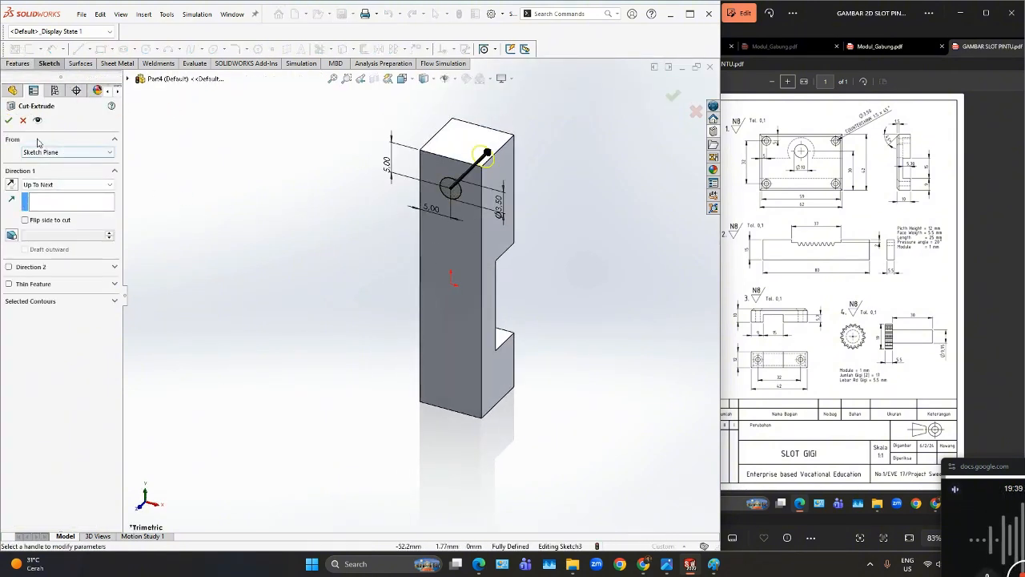
left_click(10, 120)
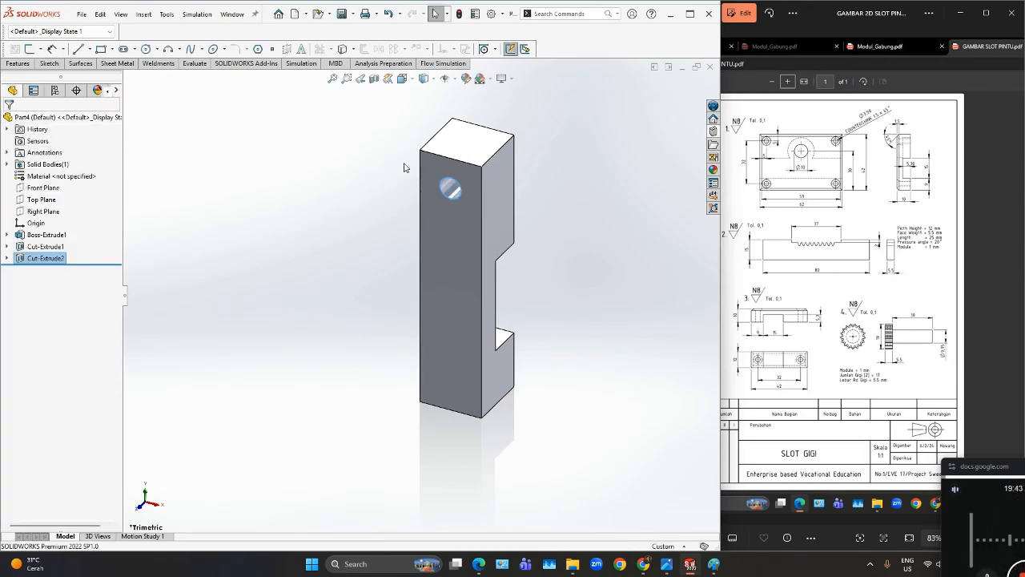
Mirror the screw hole cut about the Top Plane to create the second hole at the block's lower end.
left_click(16, 64)
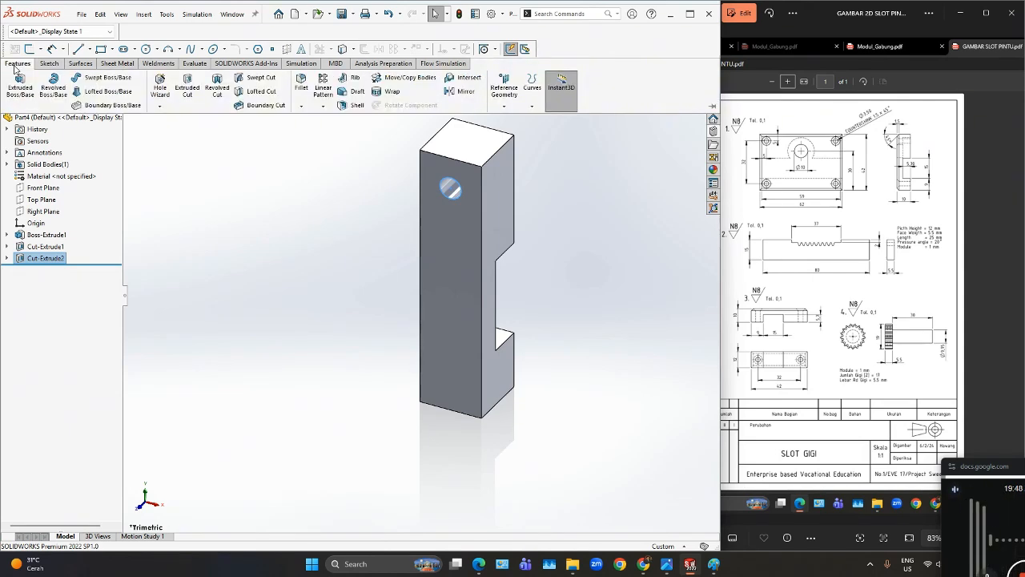
left_click(324, 108)
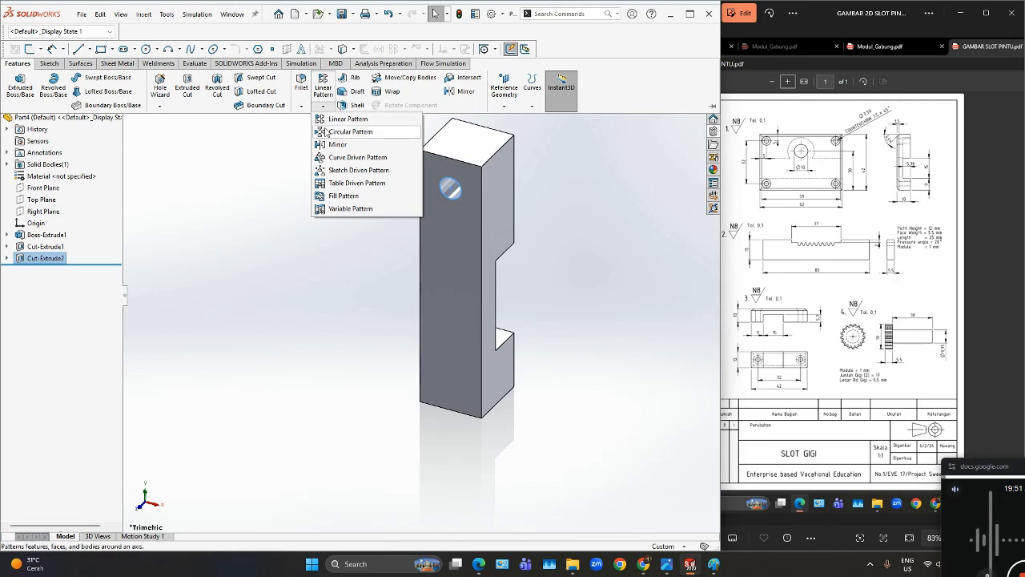
left_click(336, 149)
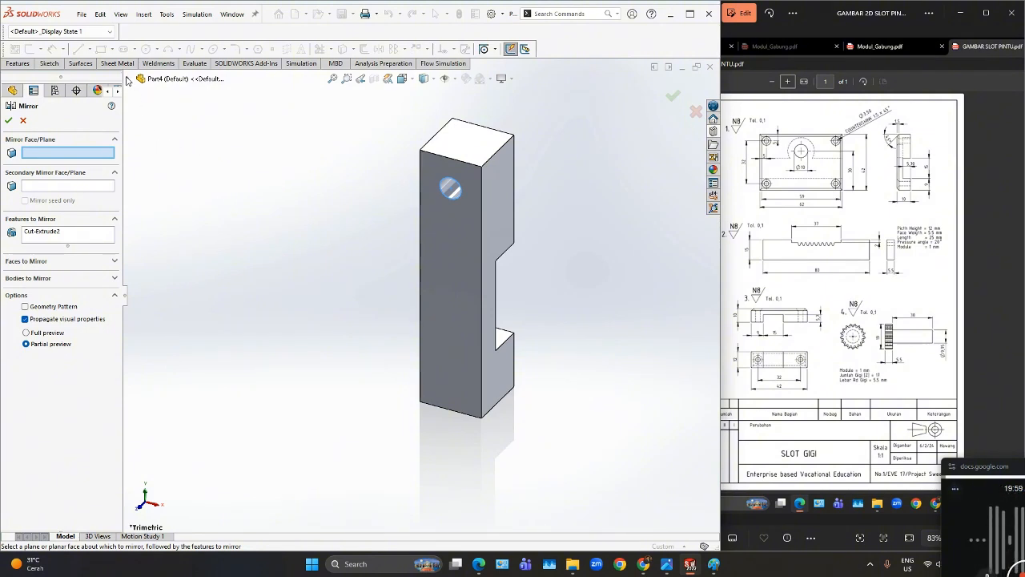
left_click(127, 78)
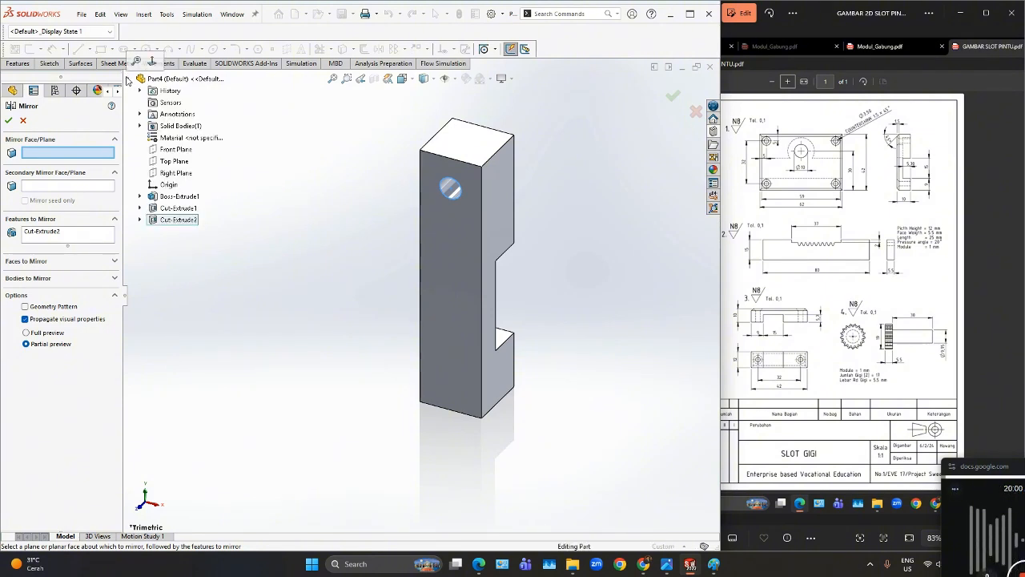
left_click(176, 163)
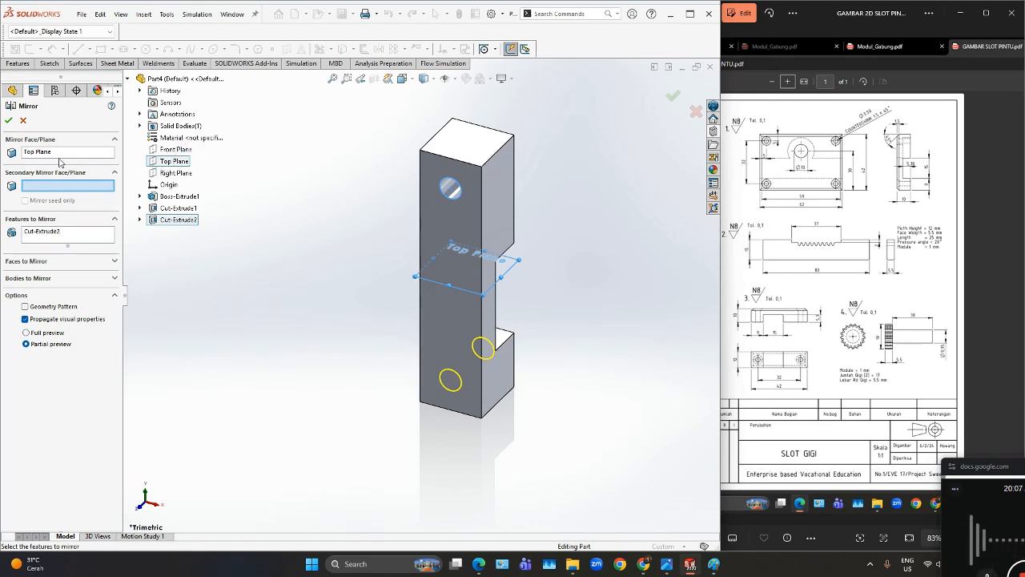
left_click(8, 121)
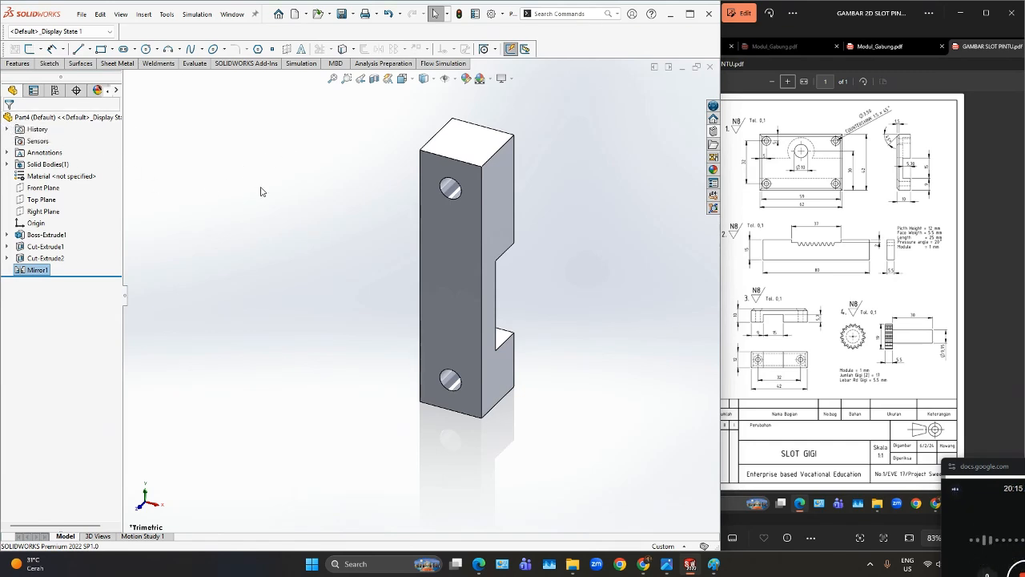
Chamfer all edges of the block's front face, including both hole rims, with 1.5 mm distance at 45 degrees.
left_click(16, 64)
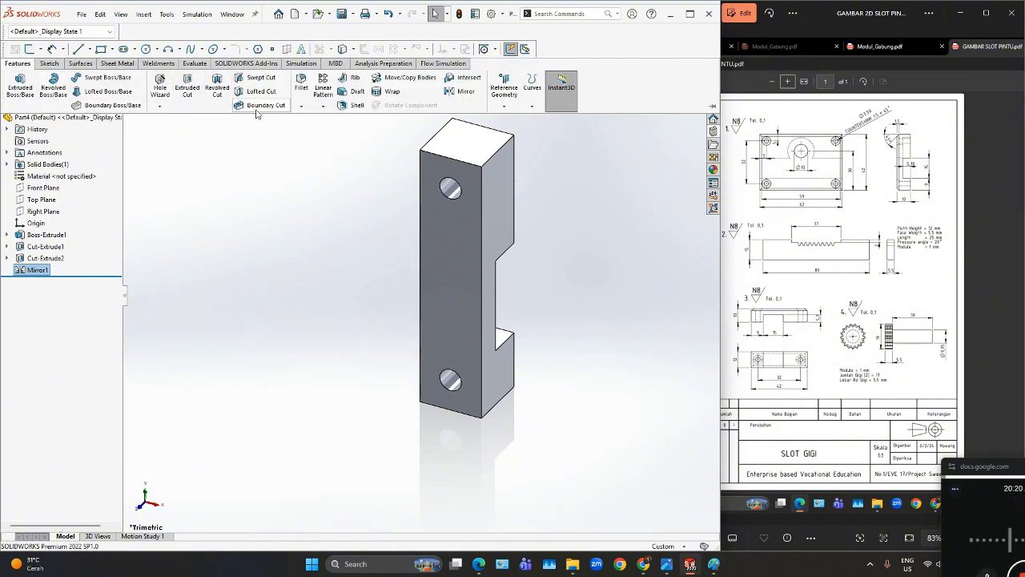
left_click(302, 107)
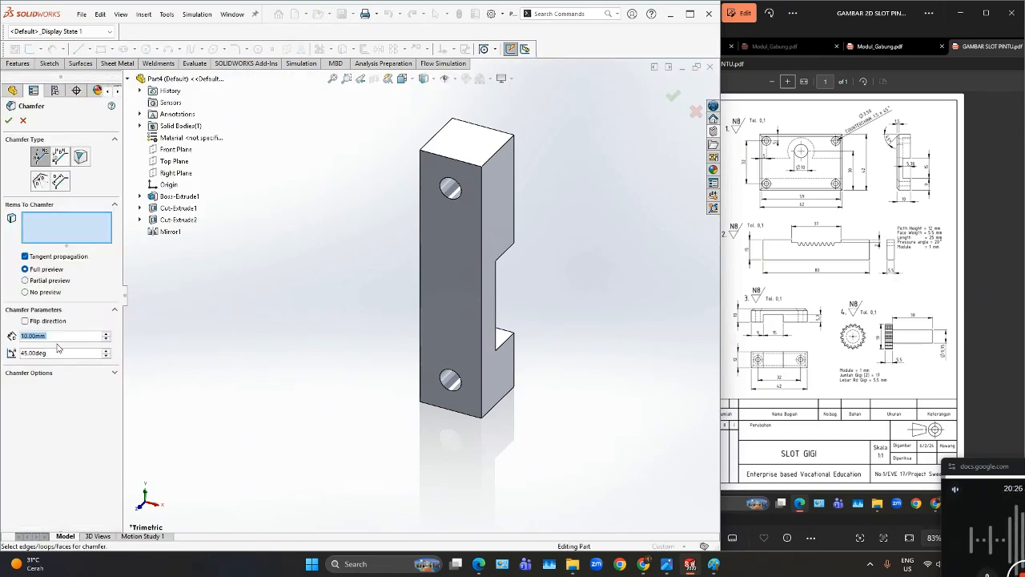
type("1")
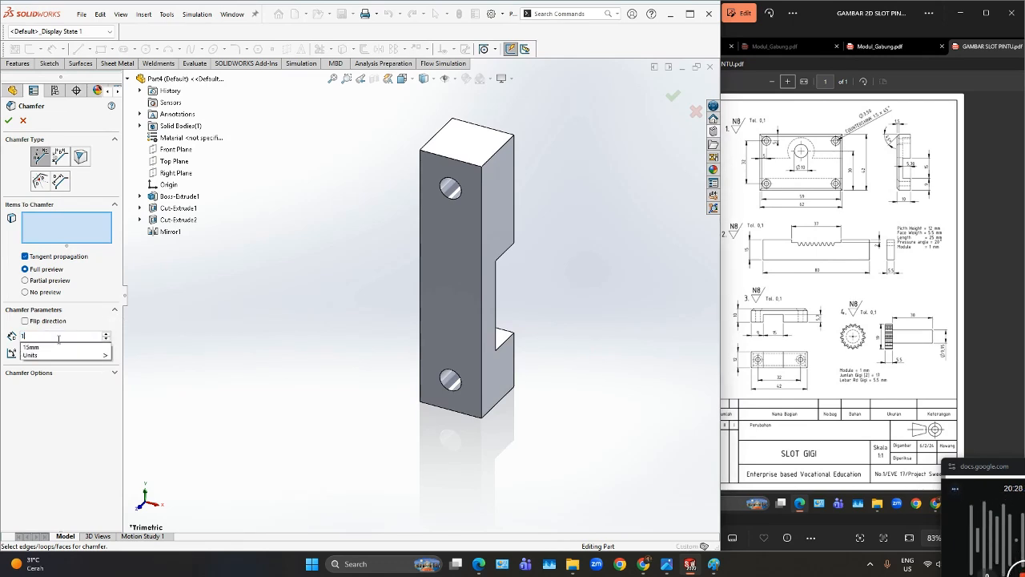
type(".5")
left_click(166, 312)
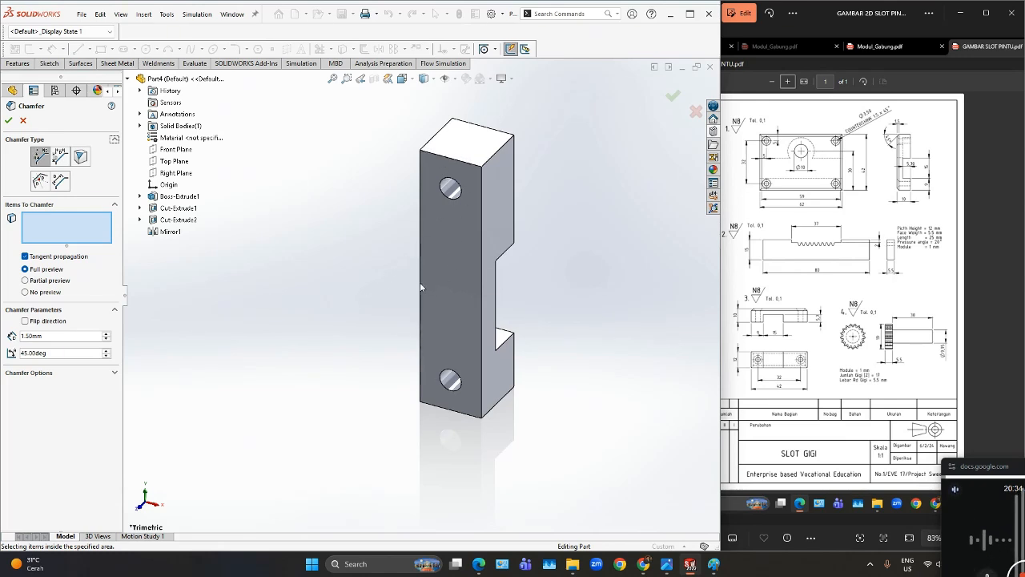
left_click(446, 279)
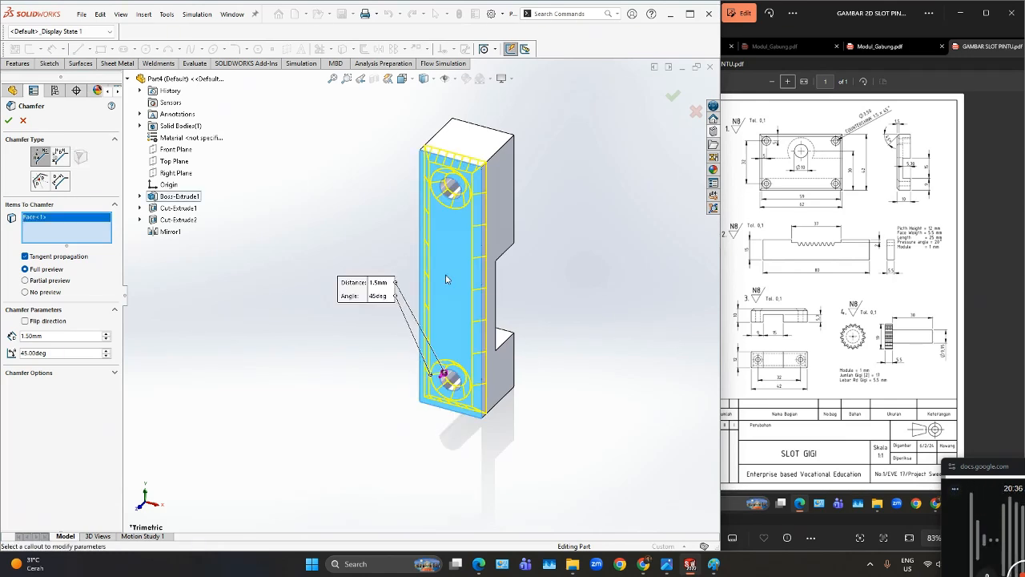
left_click(8, 121)
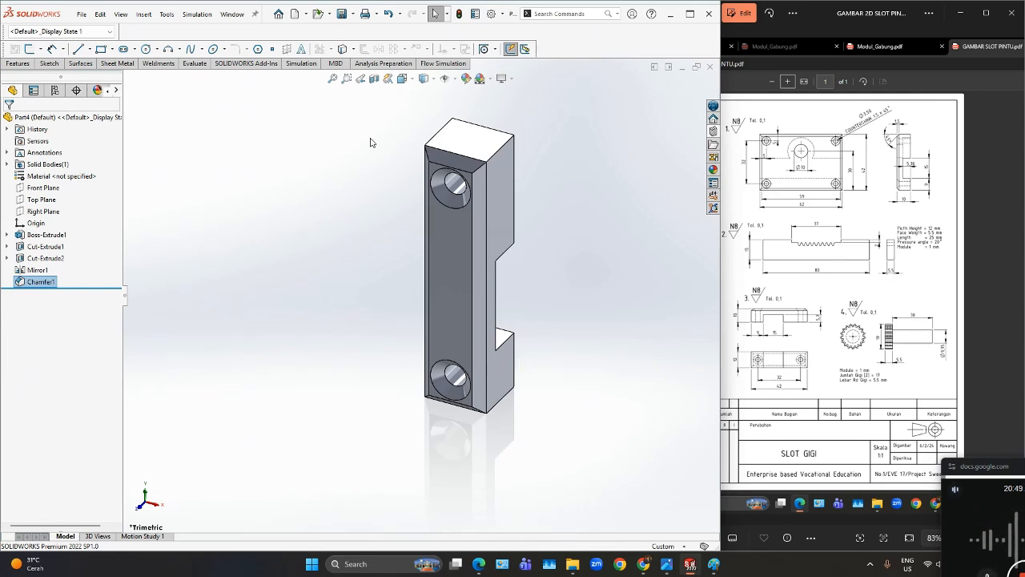
Save the part as PALANG SLOT.SLDPRT in the MATING RODA GIGI folder and show it in isometric view.
left_click(353, 13)
left_click(364, 41)
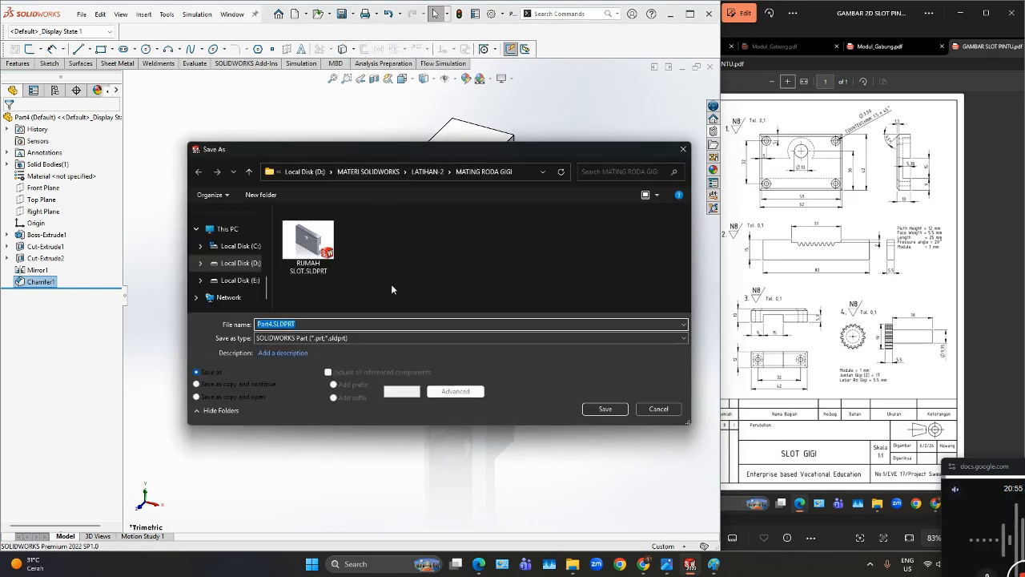
left_click(271, 326)
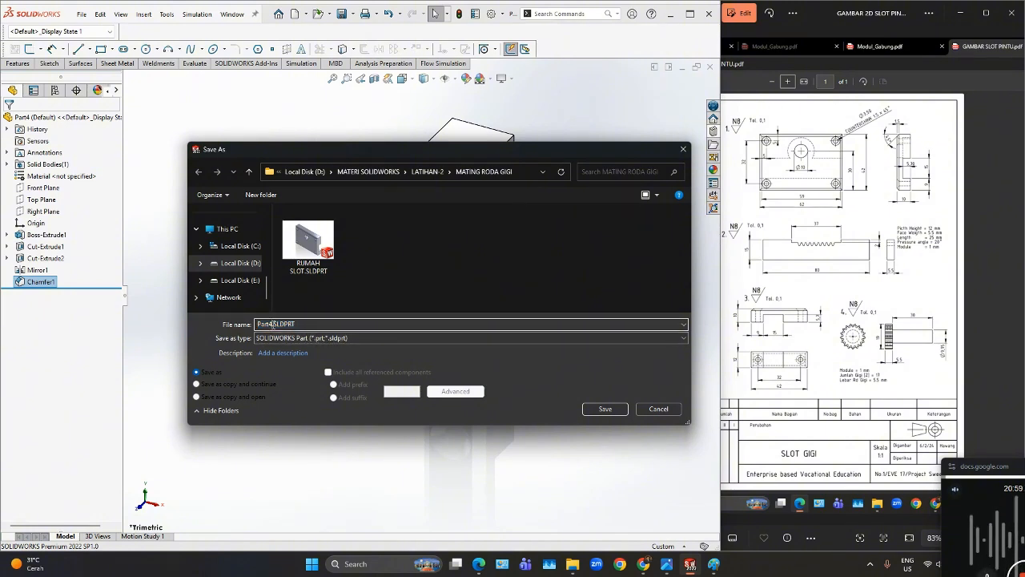
key("BackSpace")
key("BackSpace")
key("BackSpace")
key("BackSpace")
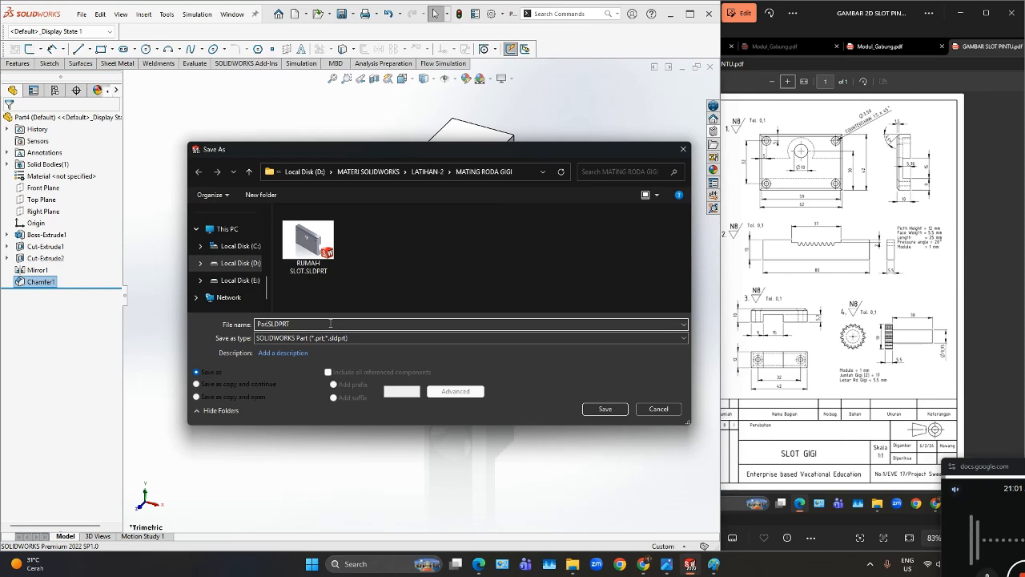
type("A")
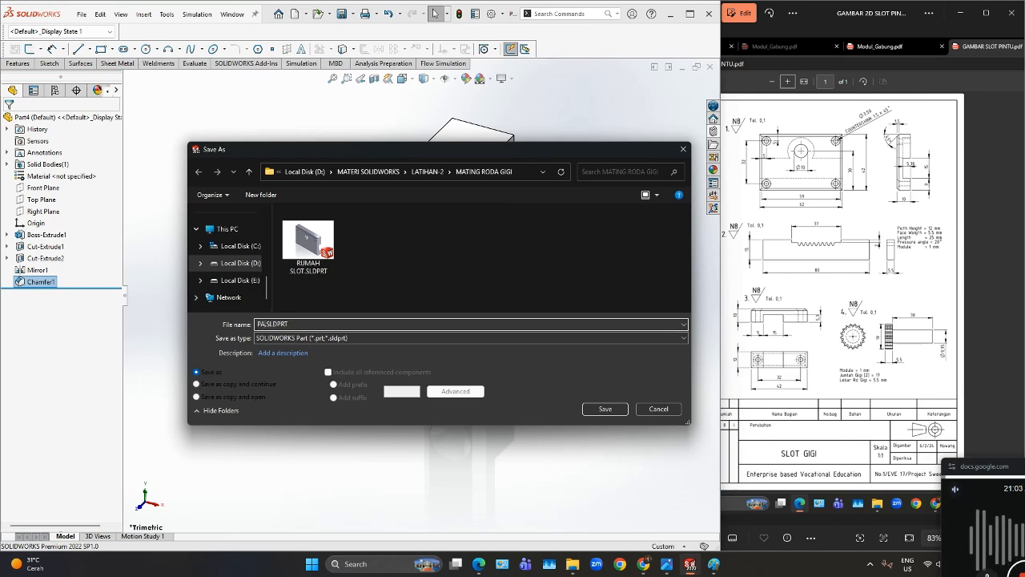
type("LANG ")
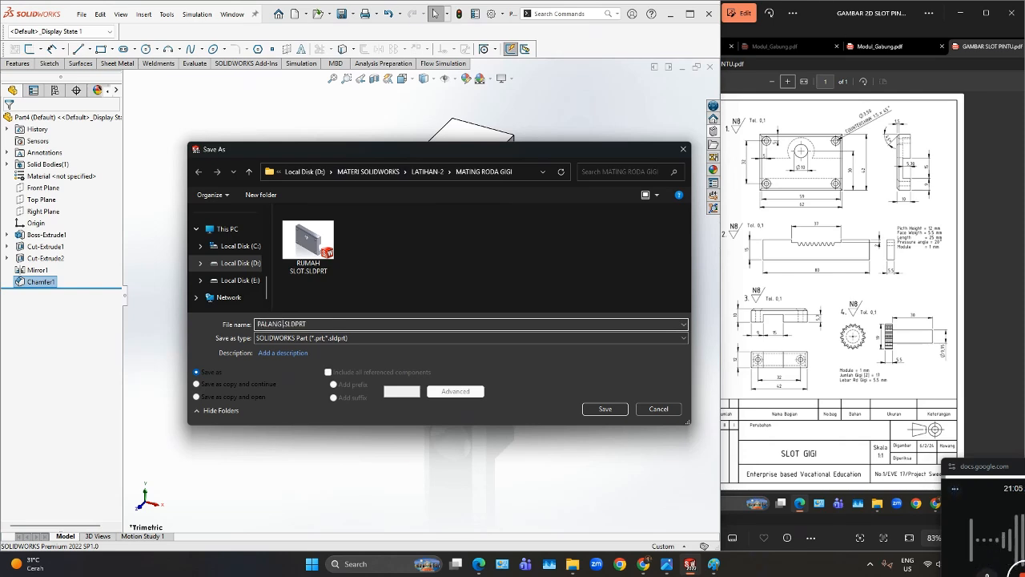
type("SLOT")
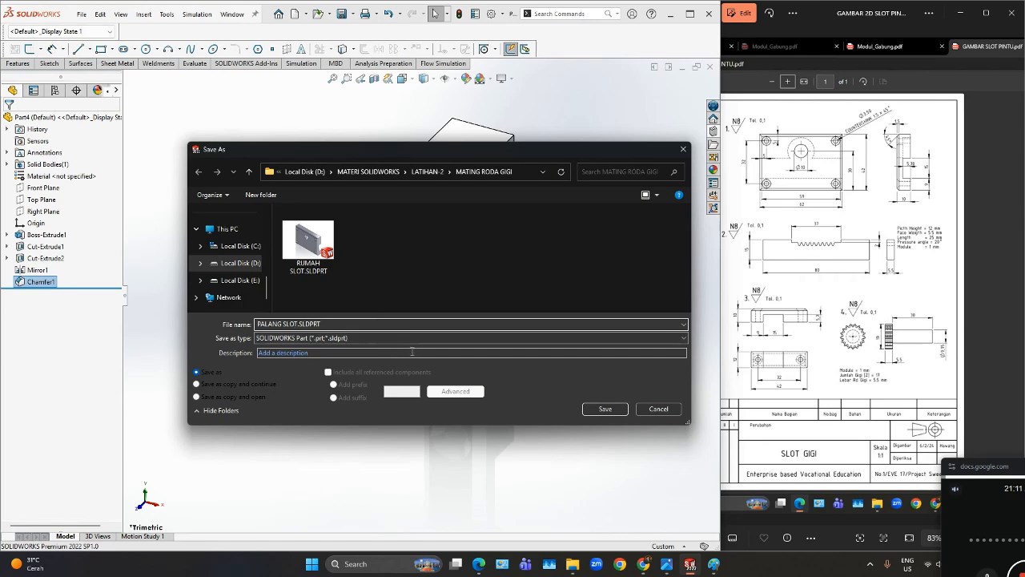
left_click(603, 410)
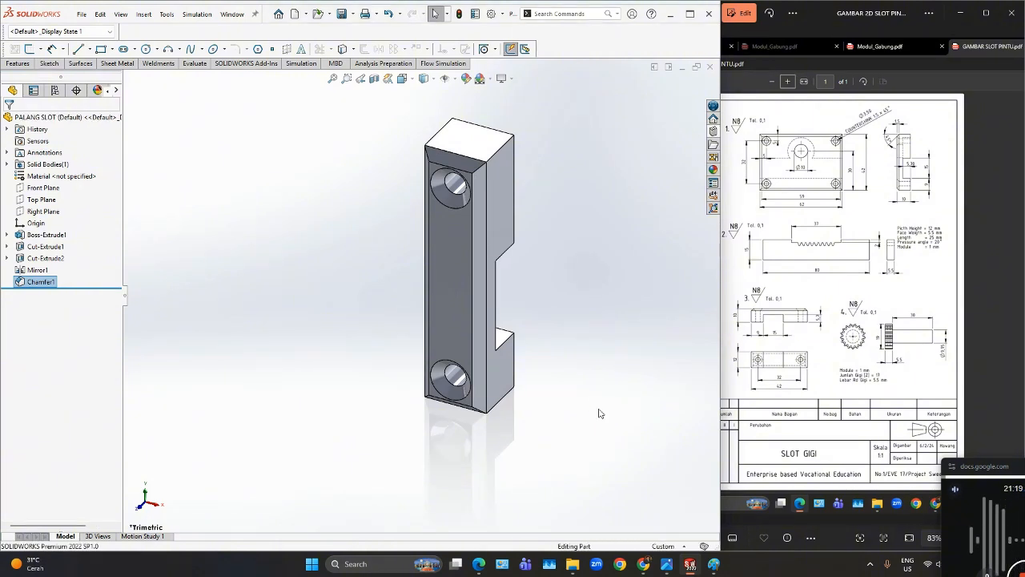
key("ctrl+7")
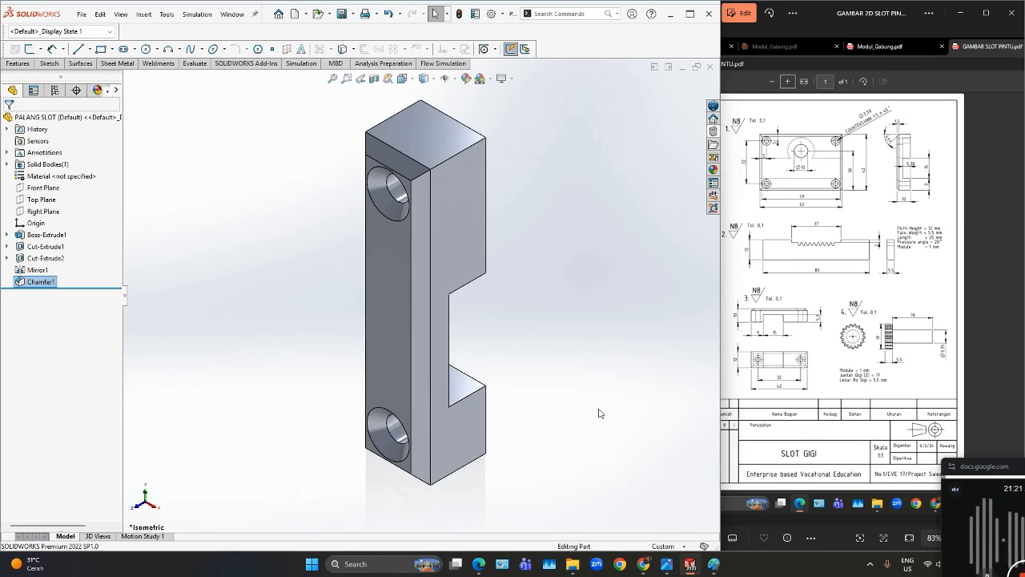